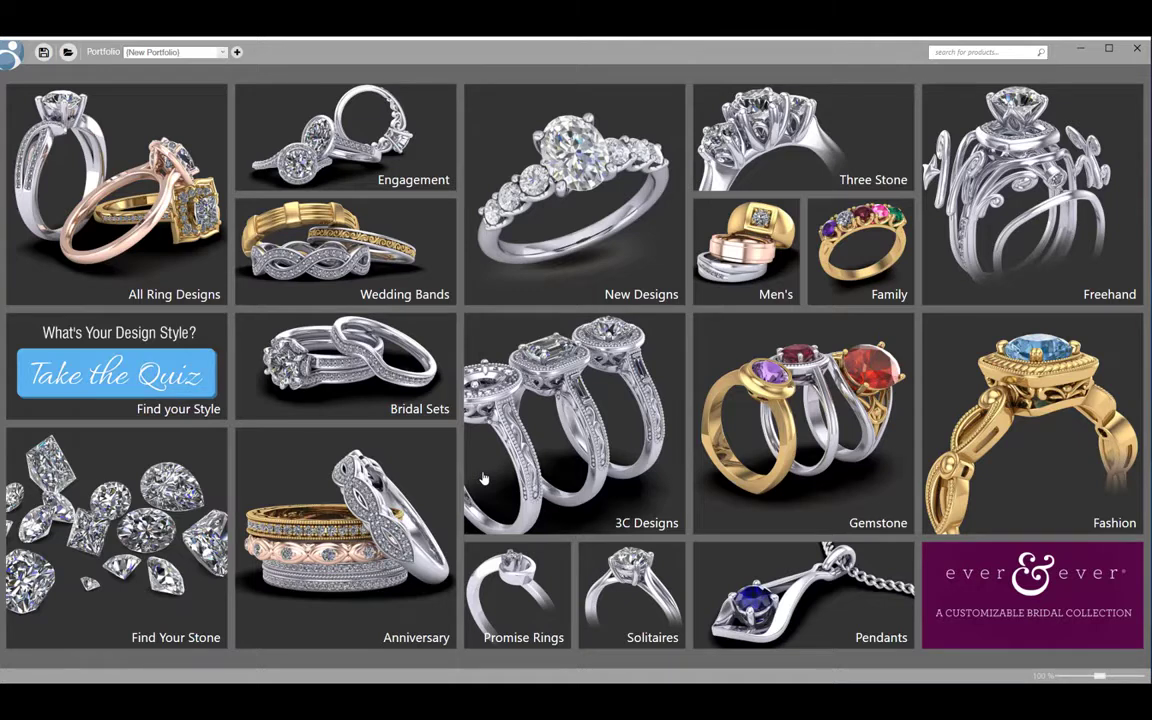
Step: Start the style quiz and pick the third chair, burgundy-purple palette, third house and a cutlery set
left_click(104, 395)
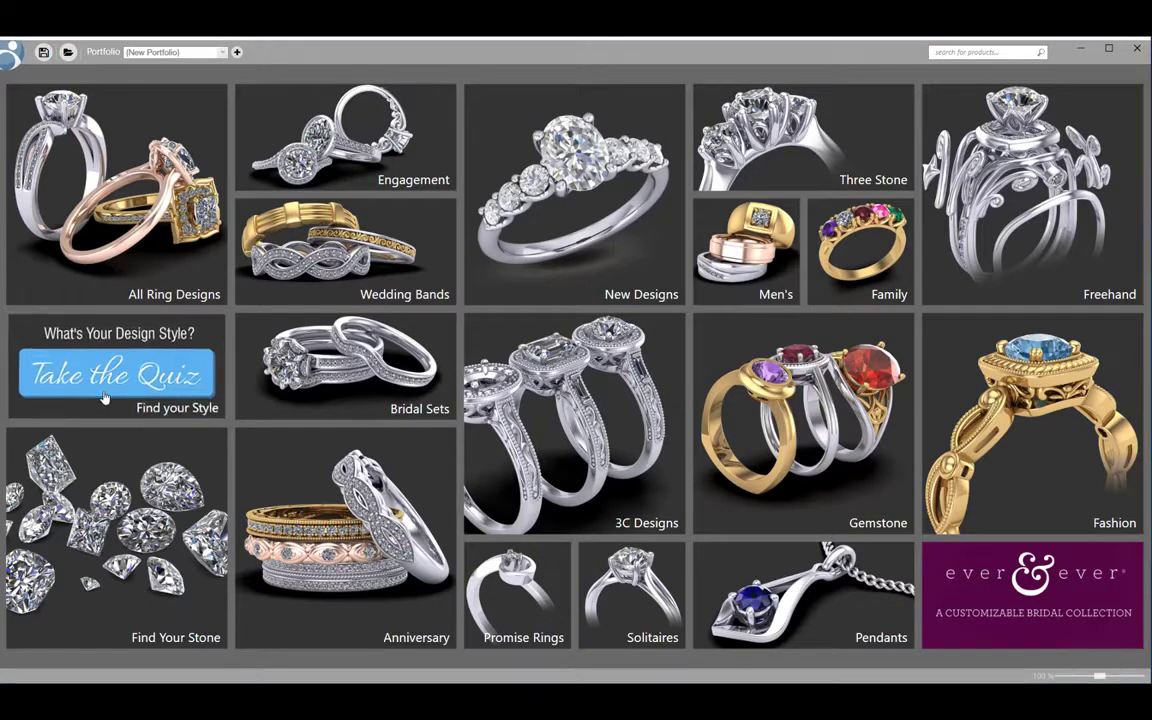
left_click(544, 318)
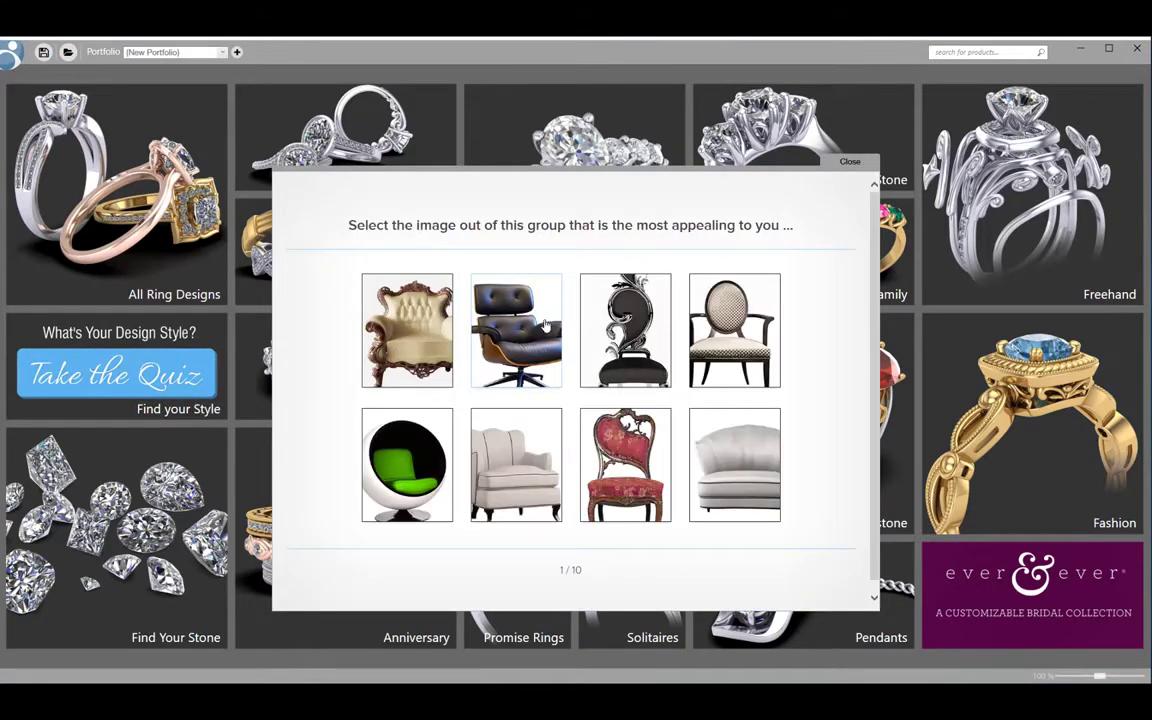
left_click(632, 385)
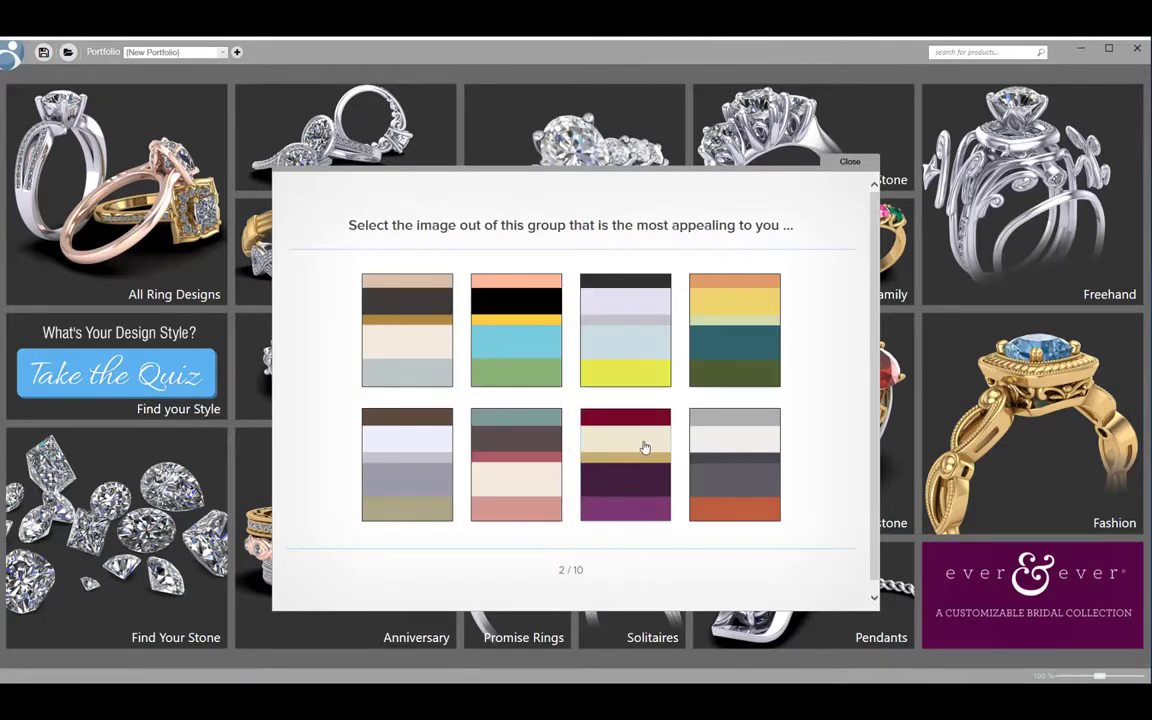
left_click(644, 441)
left_click(638, 378)
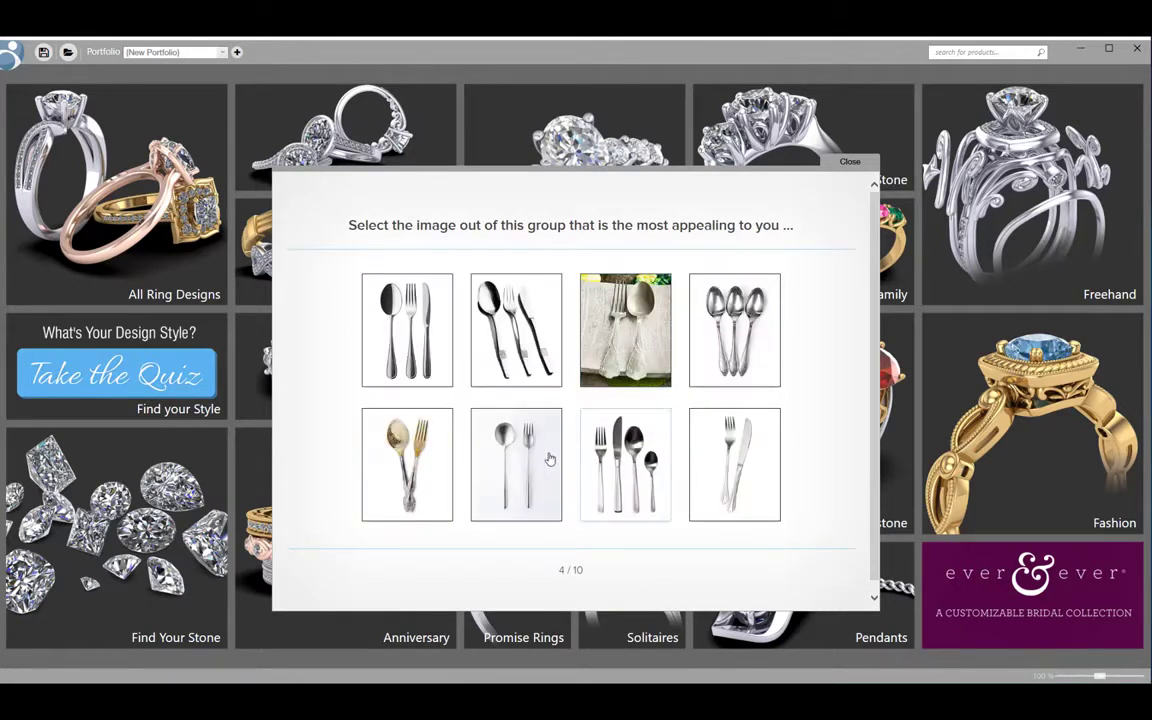
left_click(538, 465)
Step: Finish the quiz with the door, calla lily, last handbag, lamp, bottom-left shoe and French horn
left_click(599, 476)
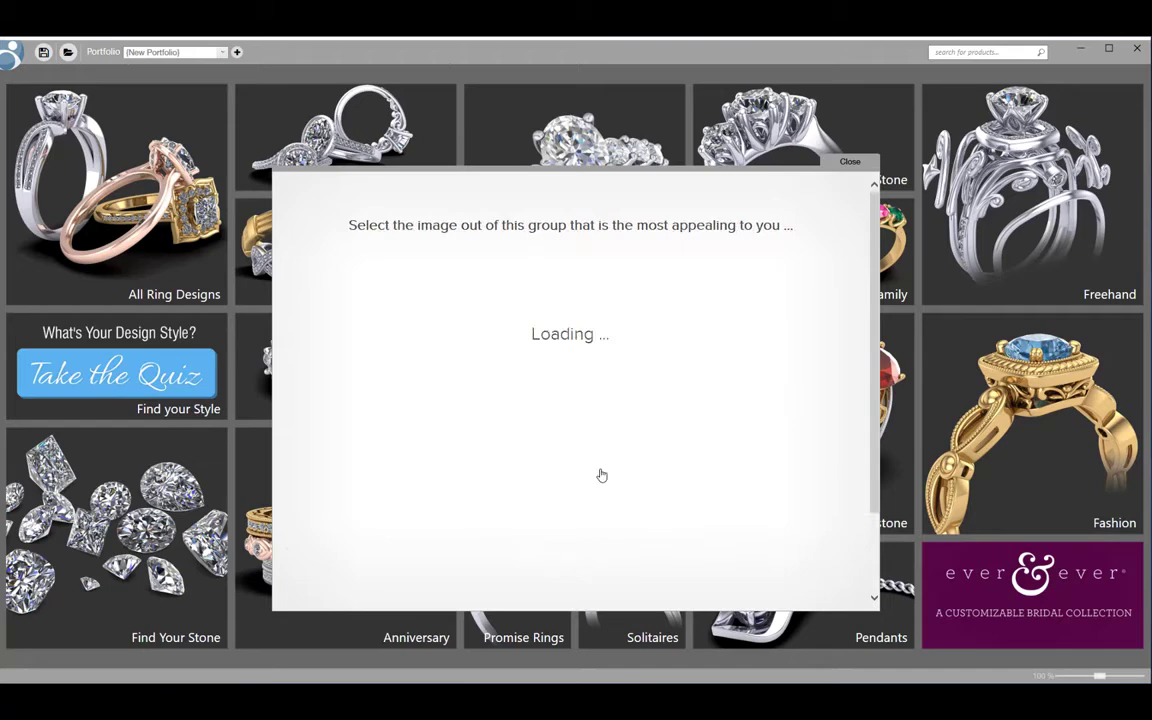
left_click(629, 386)
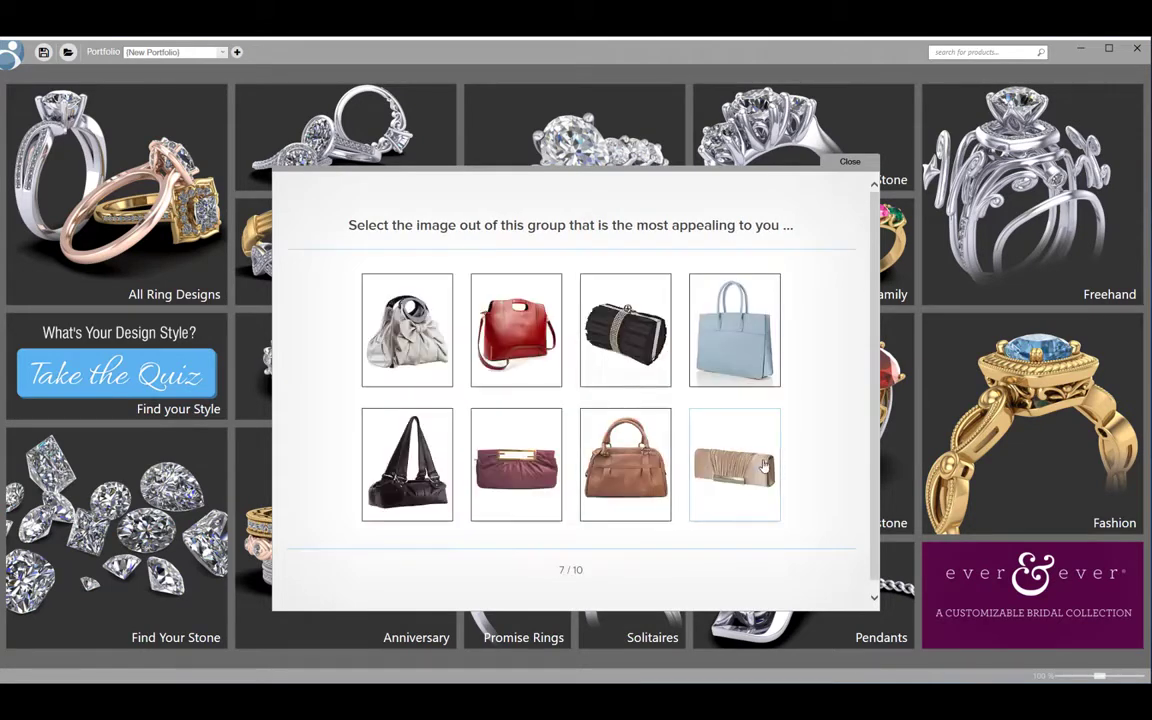
left_click(764, 466)
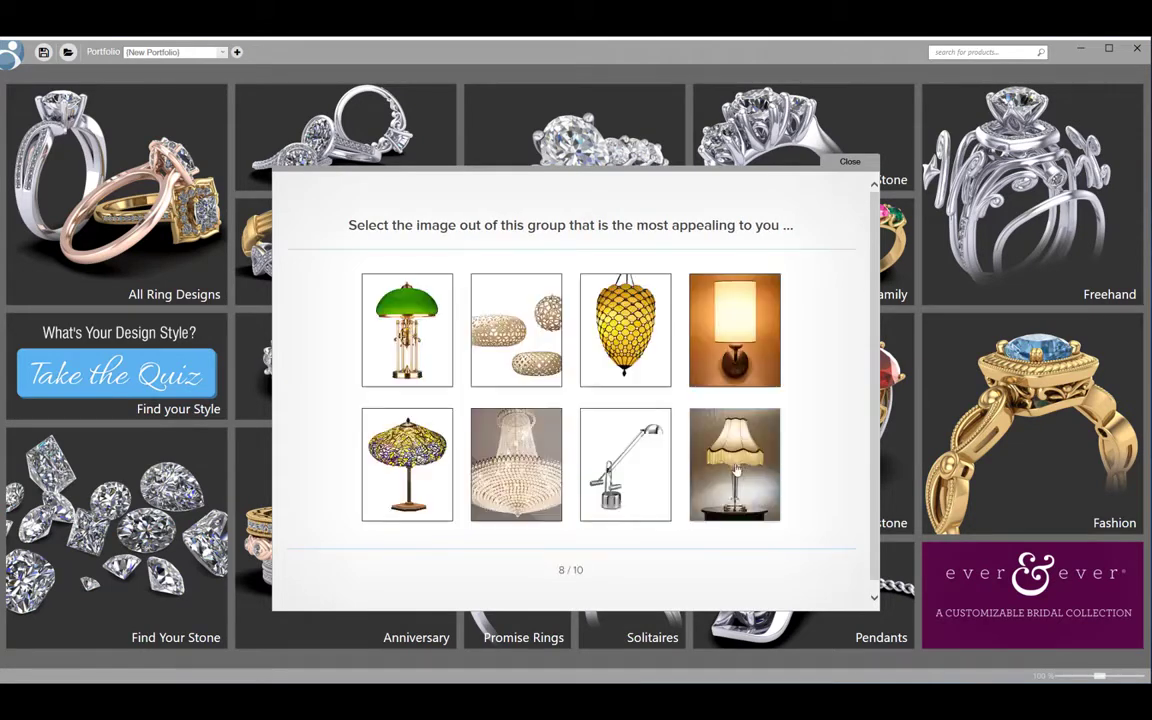
left_click(617, 463)
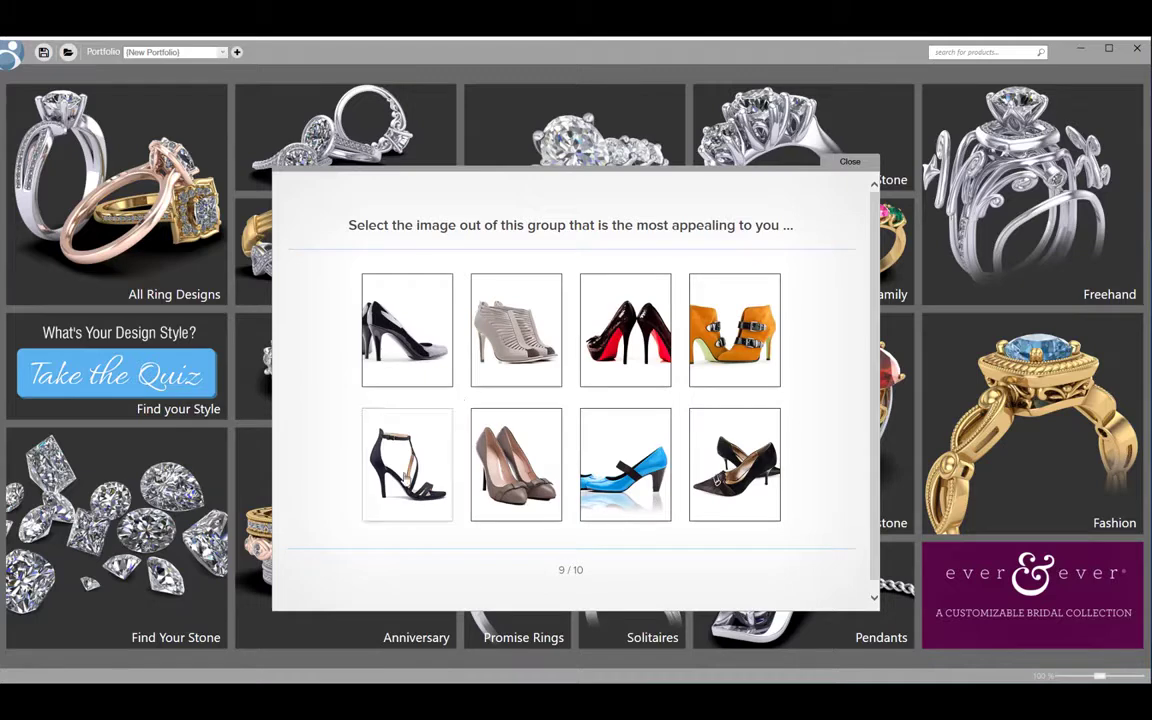
left_click(425, 480)
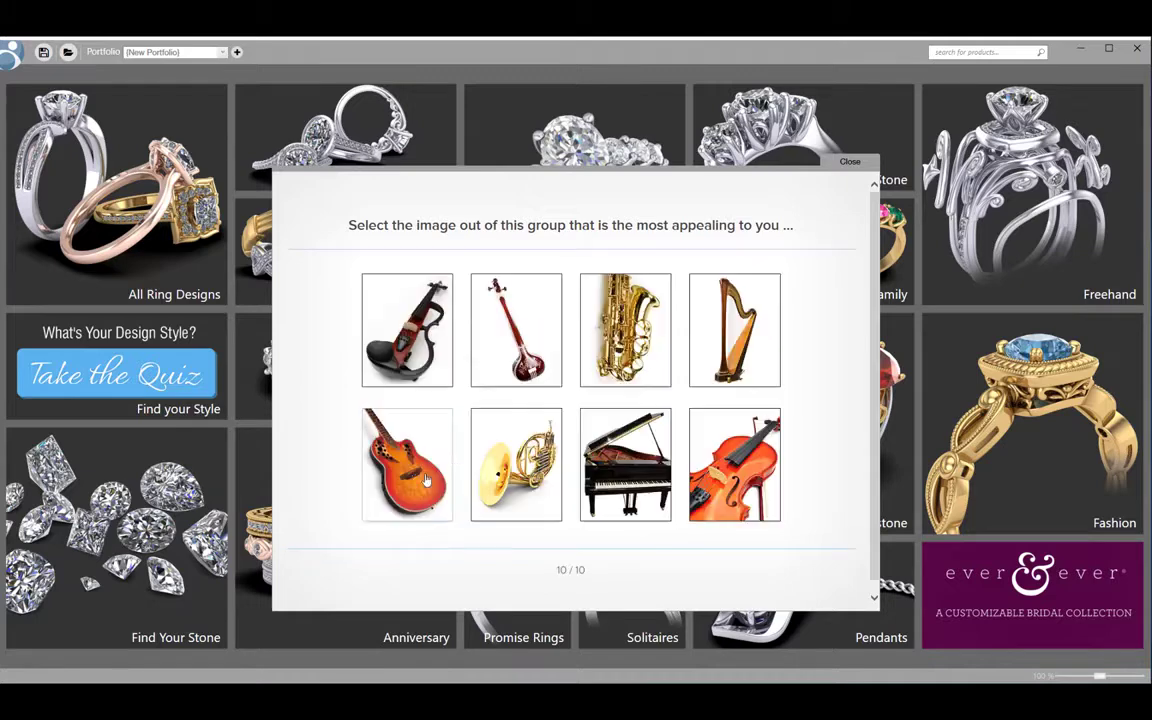
left_click(556, 464)
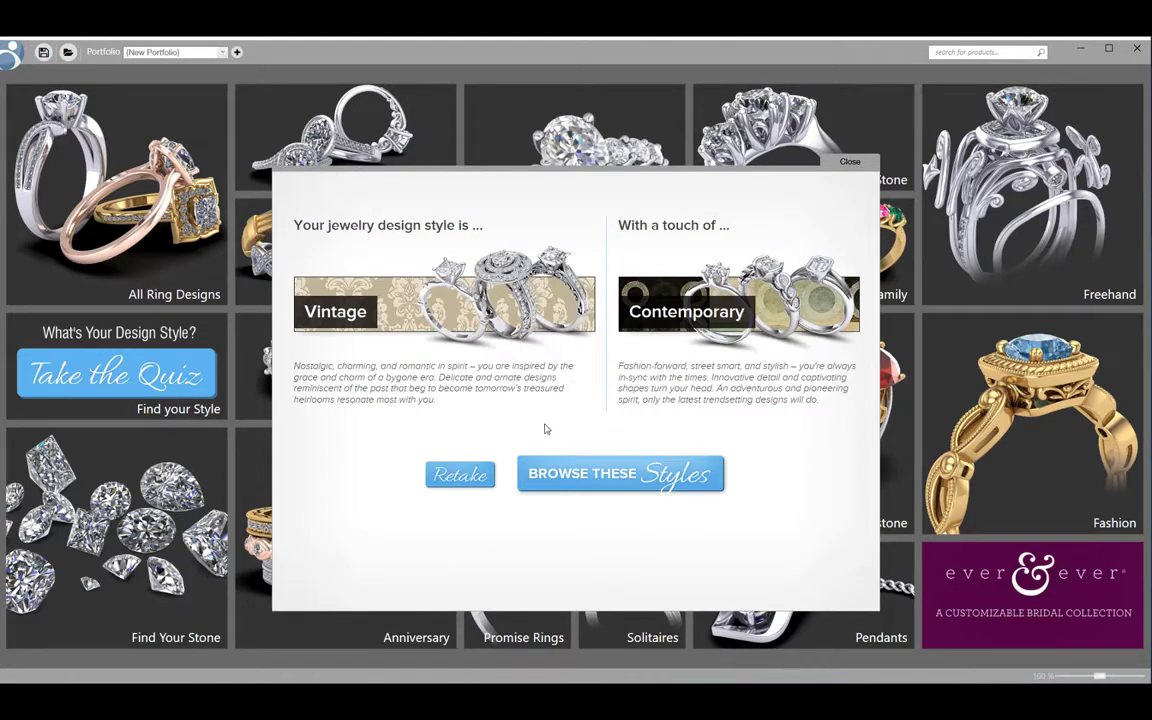
Step: Browse the ring designs that match the Vintage quiz result
left_click(565, 485)
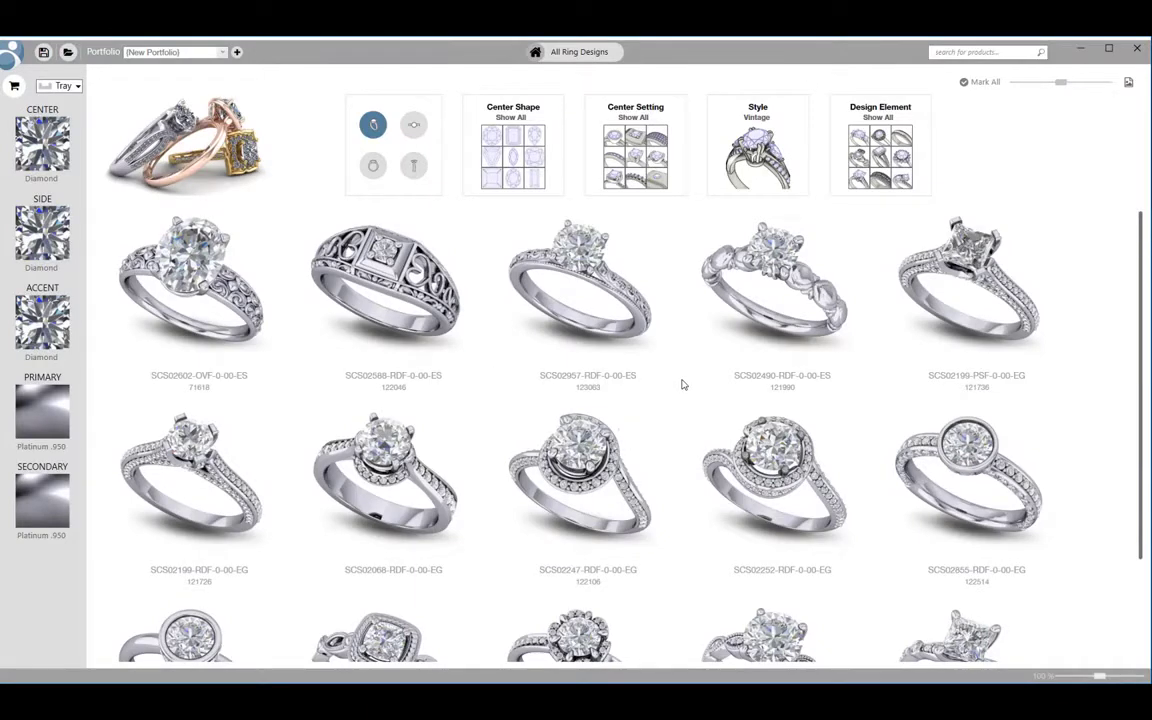
scroll(682, 384, "down", 5)
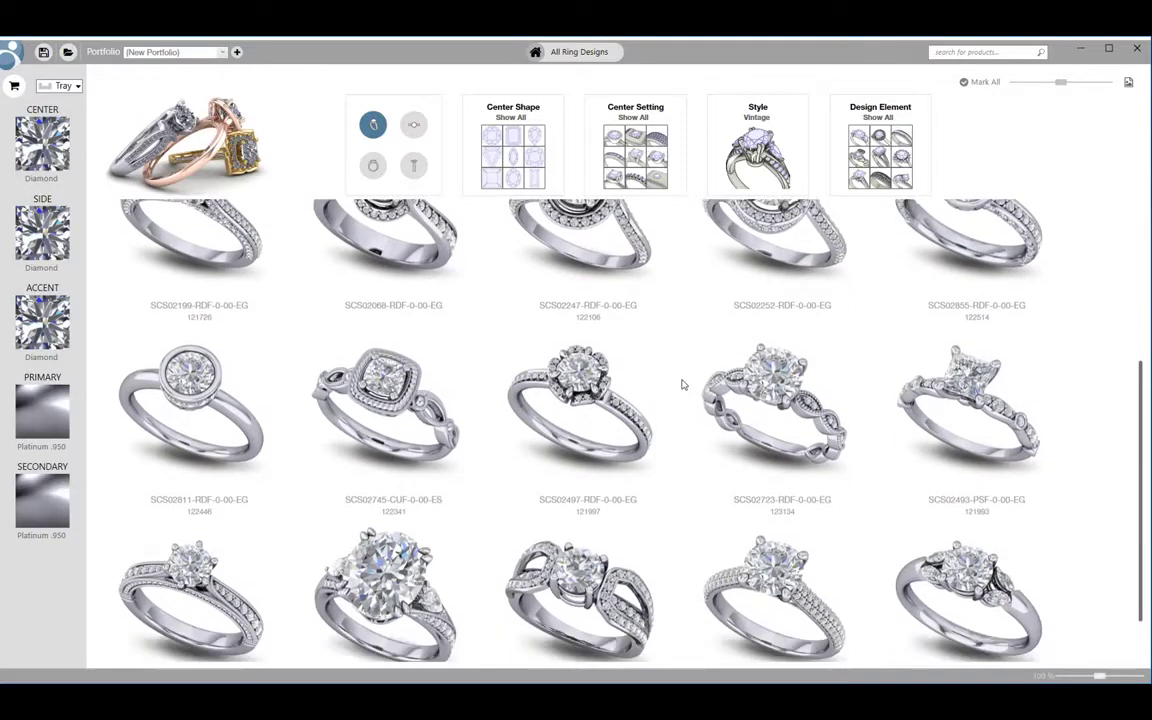
scroll(682, 384, "down", 3)
scroll(682, 384, "down", 3)
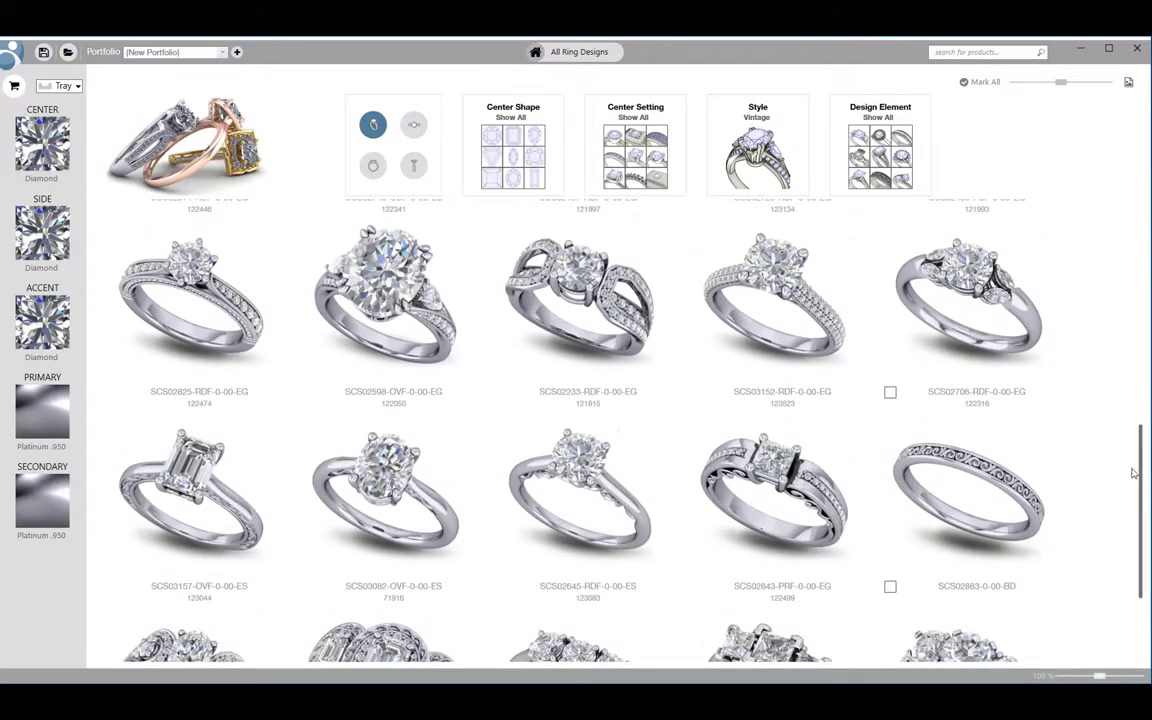
scroll(1100, 370, "up", 6)
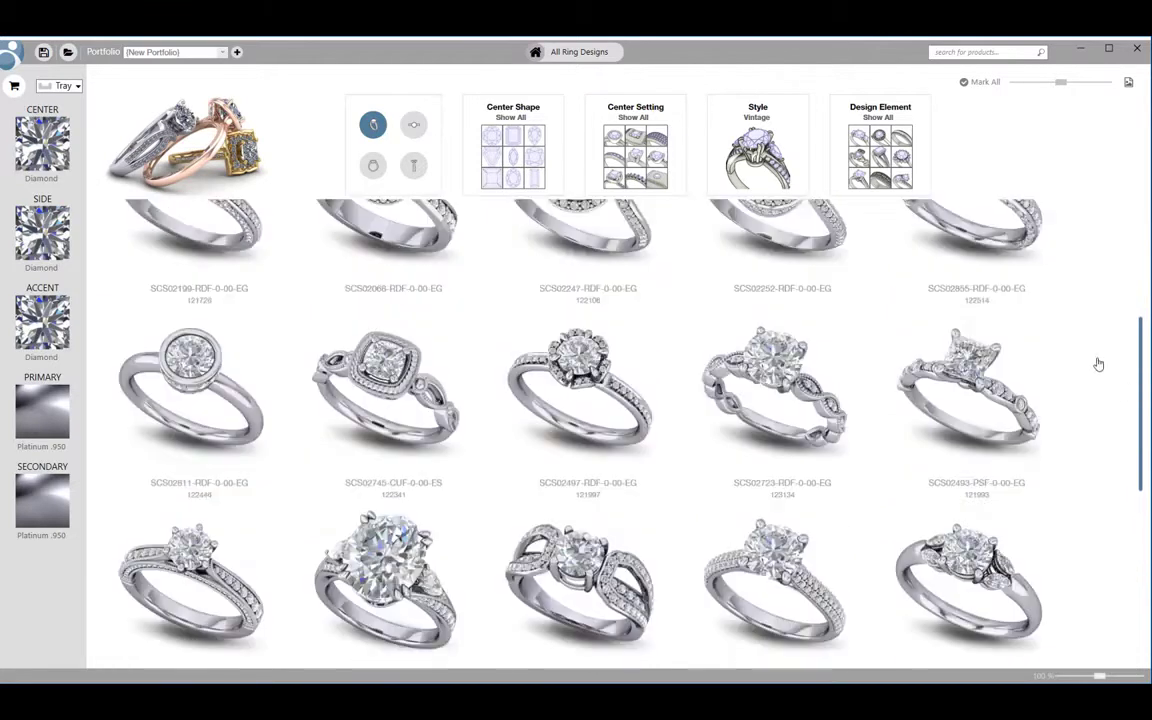
scroll(1103, 372, "down", 3)
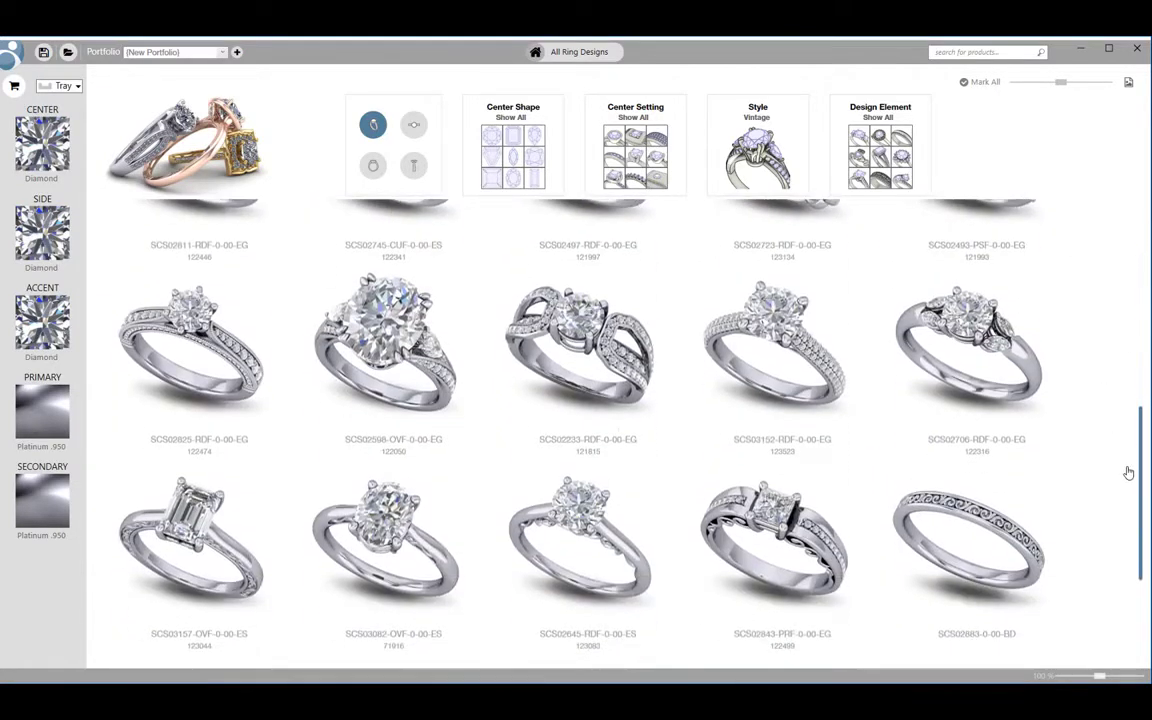
scroll(829, 485, "down", 7)
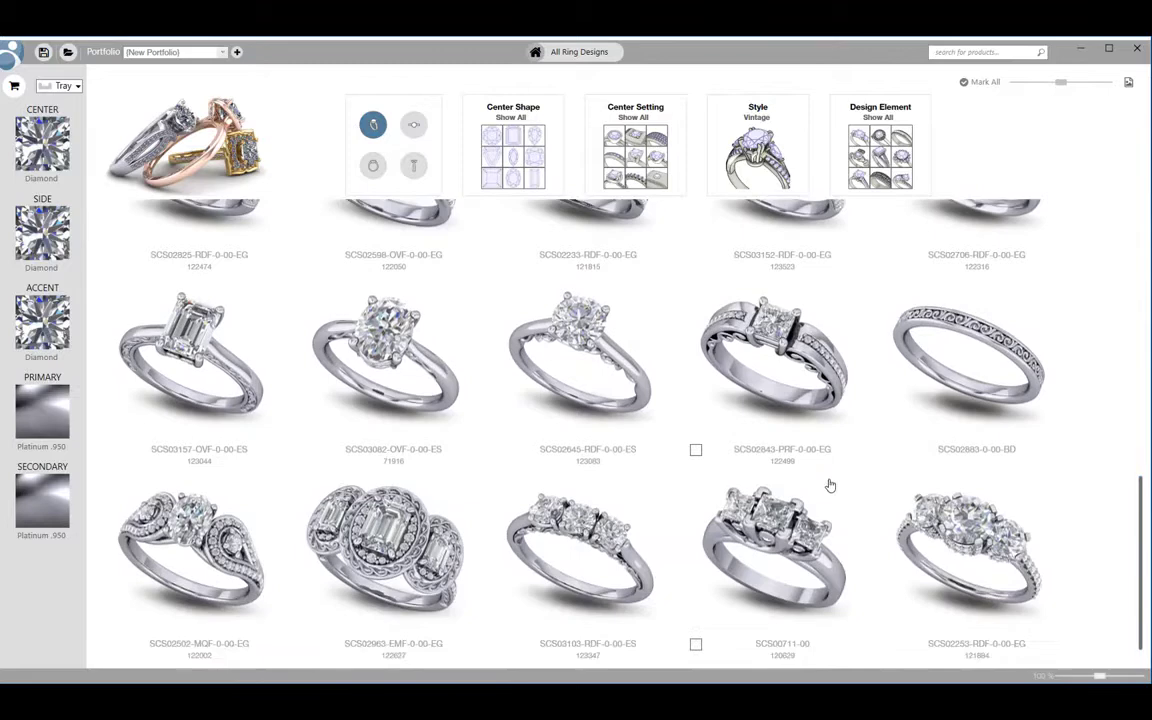
scroll(829, 483, "down", 1)
scroll(829, 480, "up", 6)
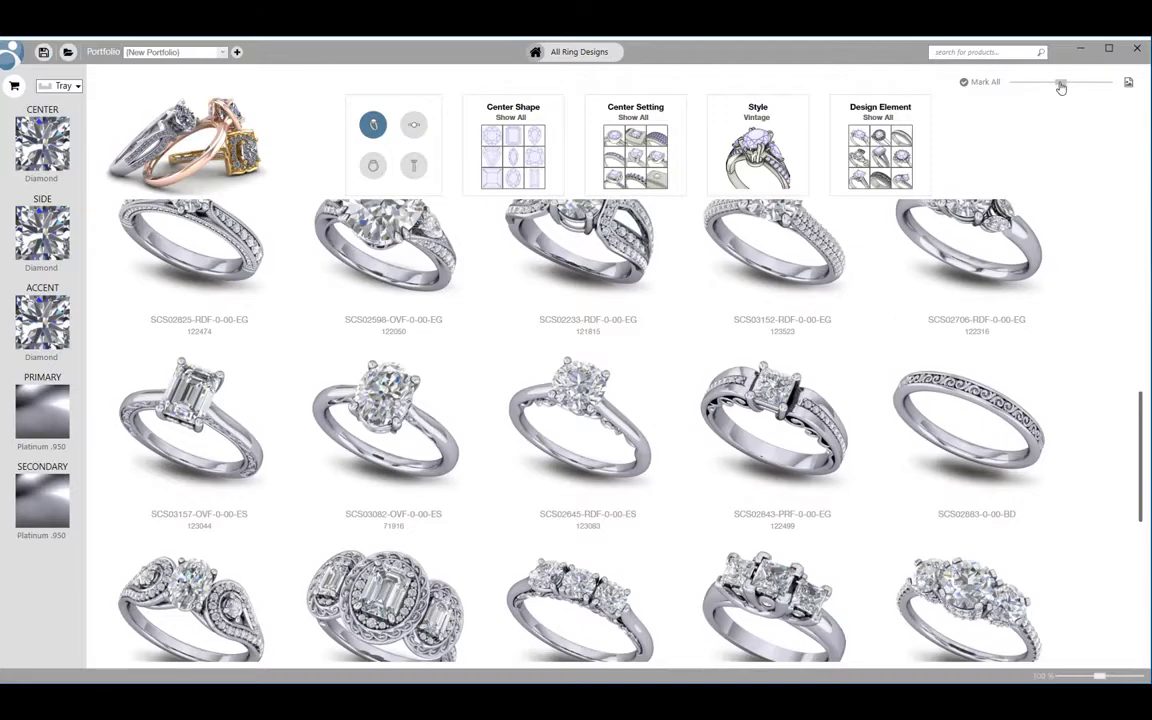
Step: Shrink the thumbnails to six rings per row, then reopen All Ring Designs from Home
left_click_drag(1061, 87, 1048, 114)
scroll(995, 340, "down", 1)
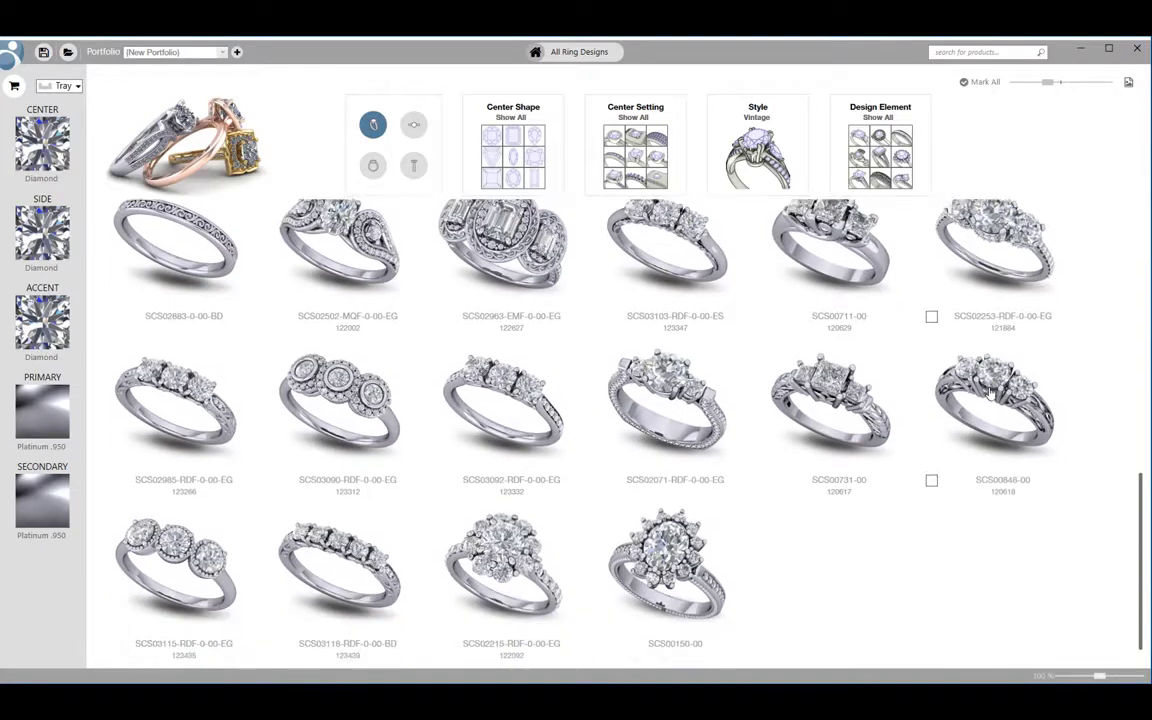
scroll(990, 393, "down", 2)
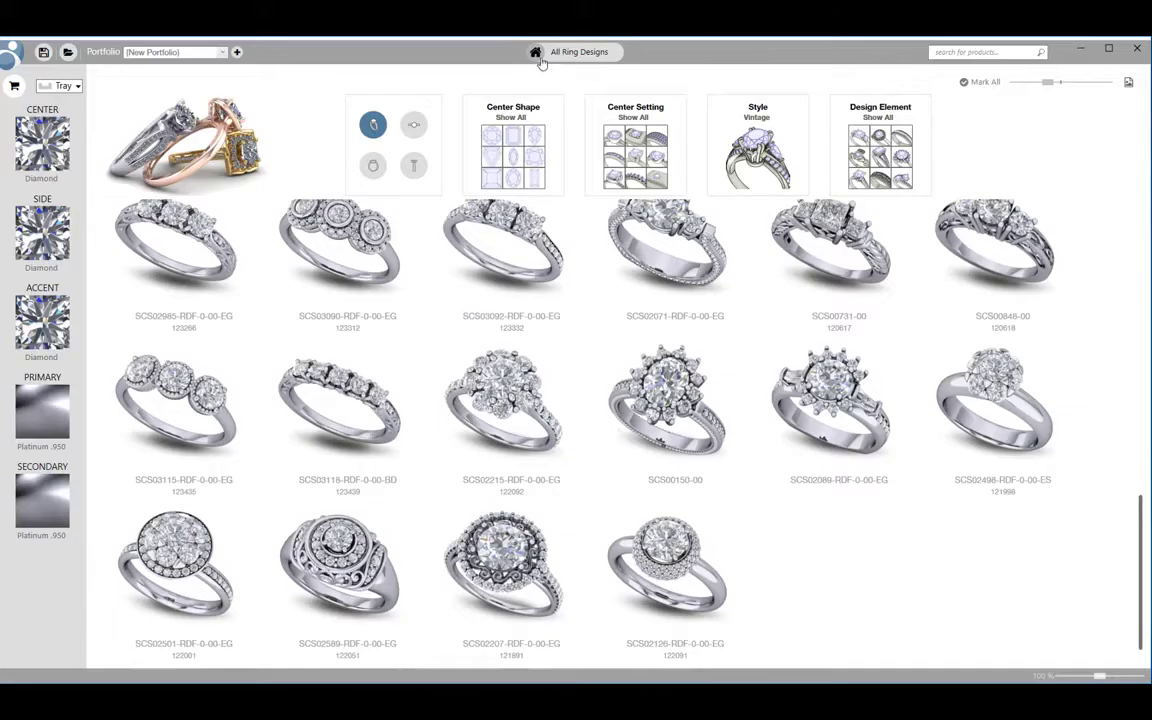
left_click(536, 54)
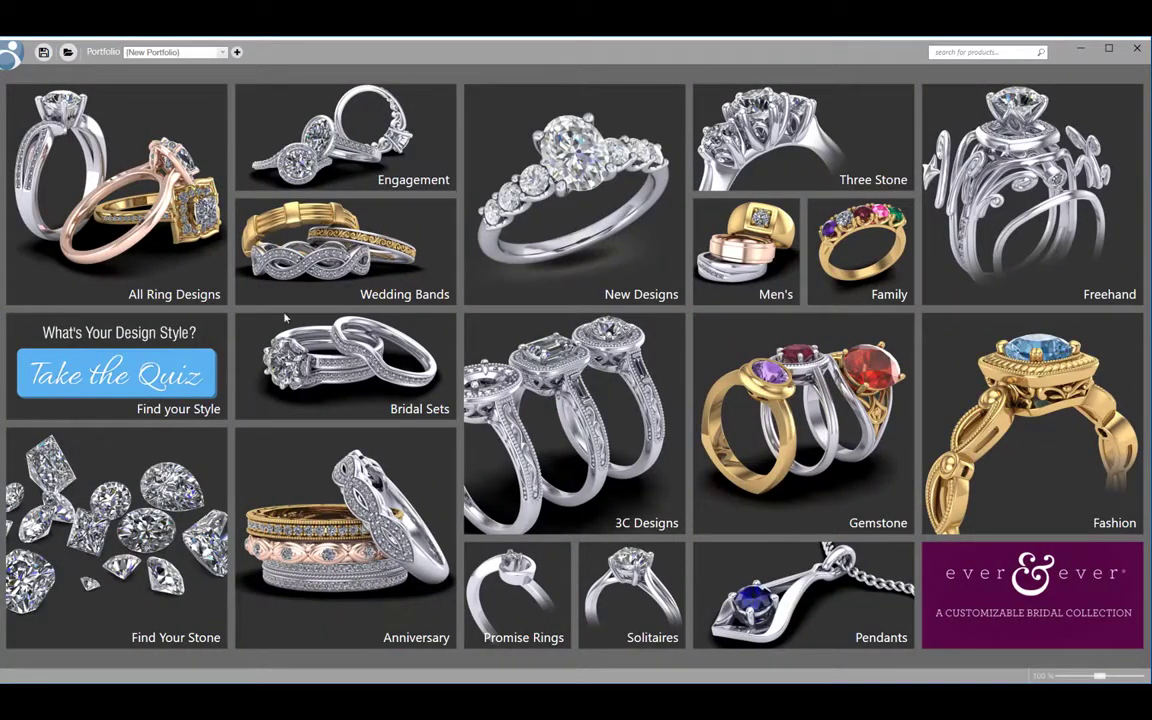
left_click(570, 276)
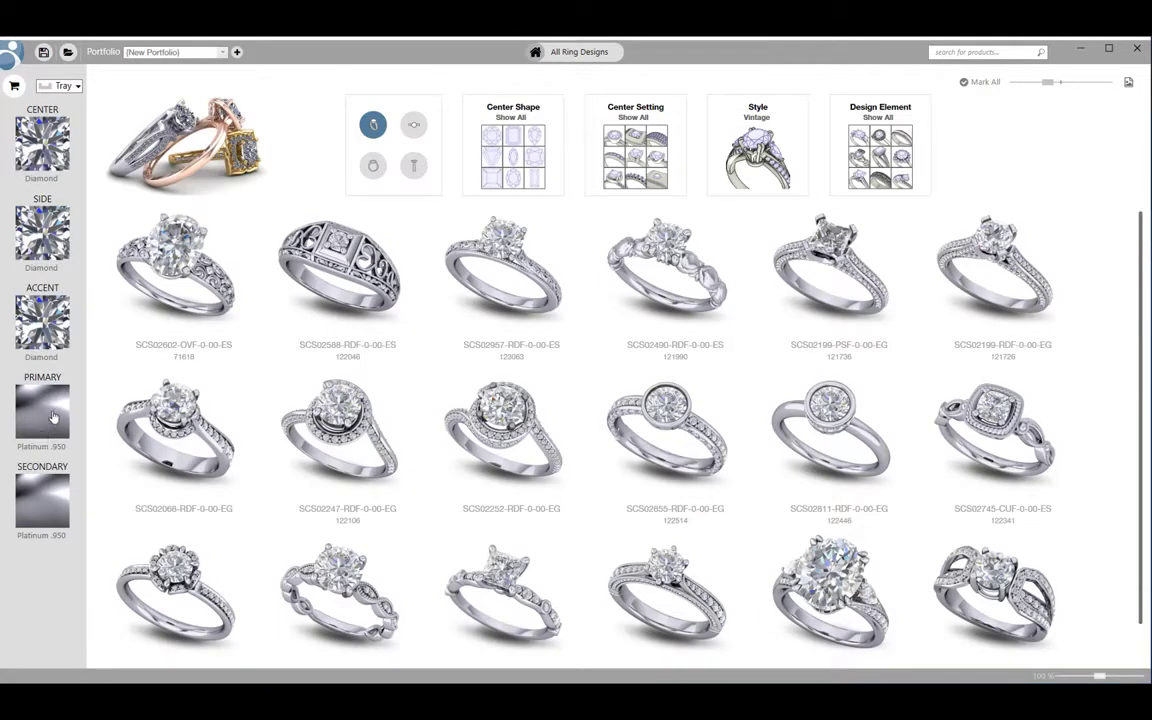
Step: Set the primary metal to 22K Yellow Gold and the center stone to Ruby Madagascar
left_click(54, 415)
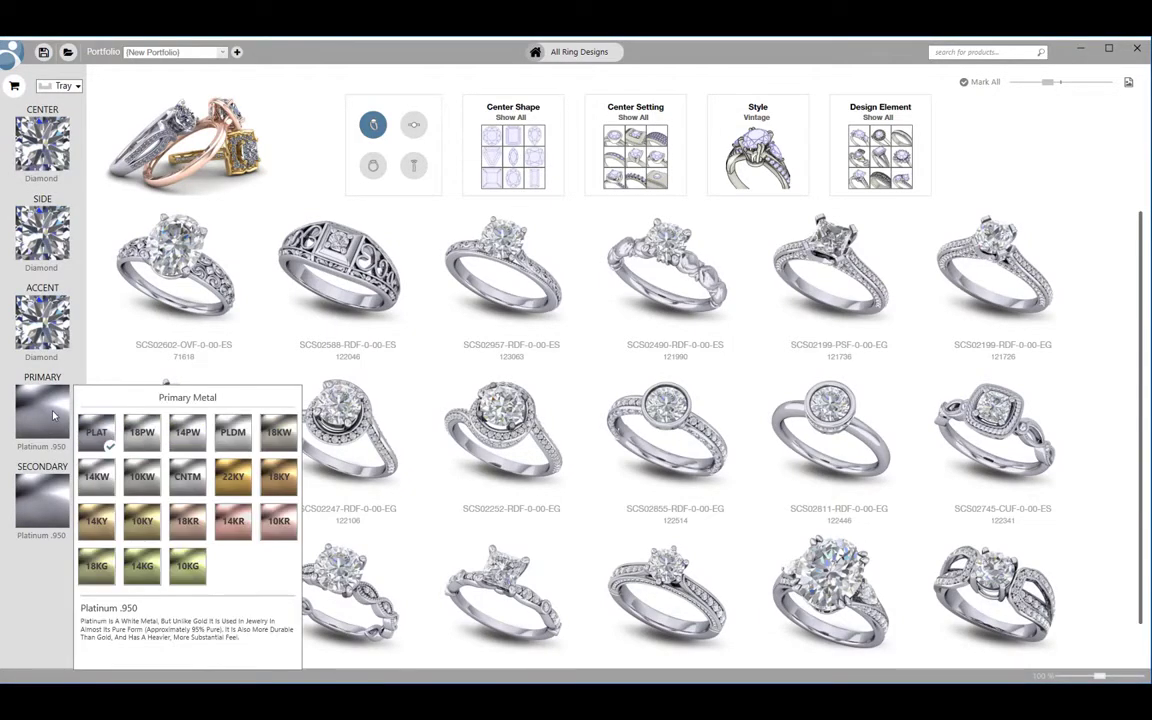
left_click(232, 476)
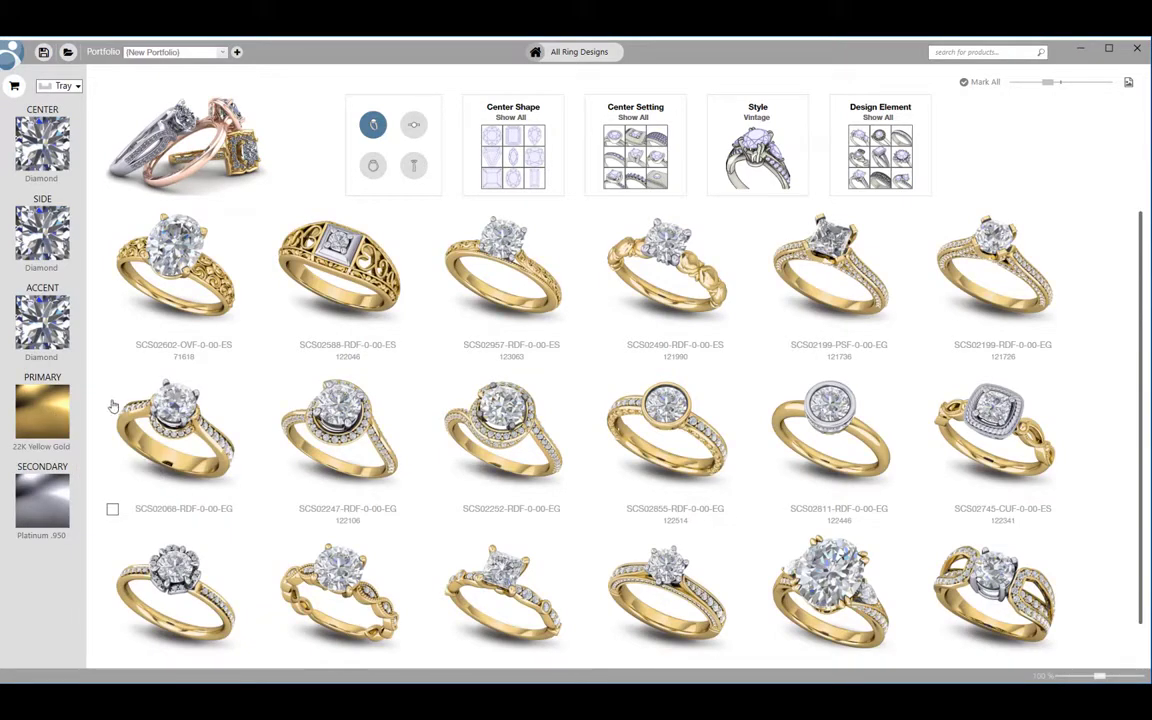
left_click(45, 158)
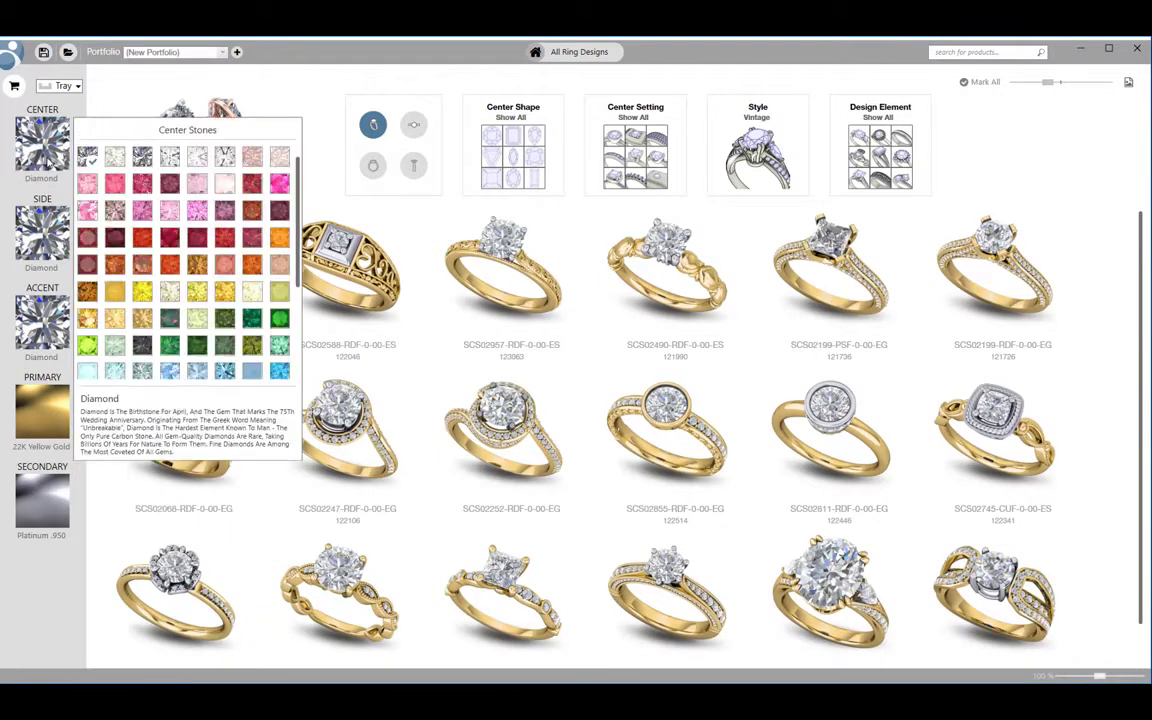
left_click(198, 238)
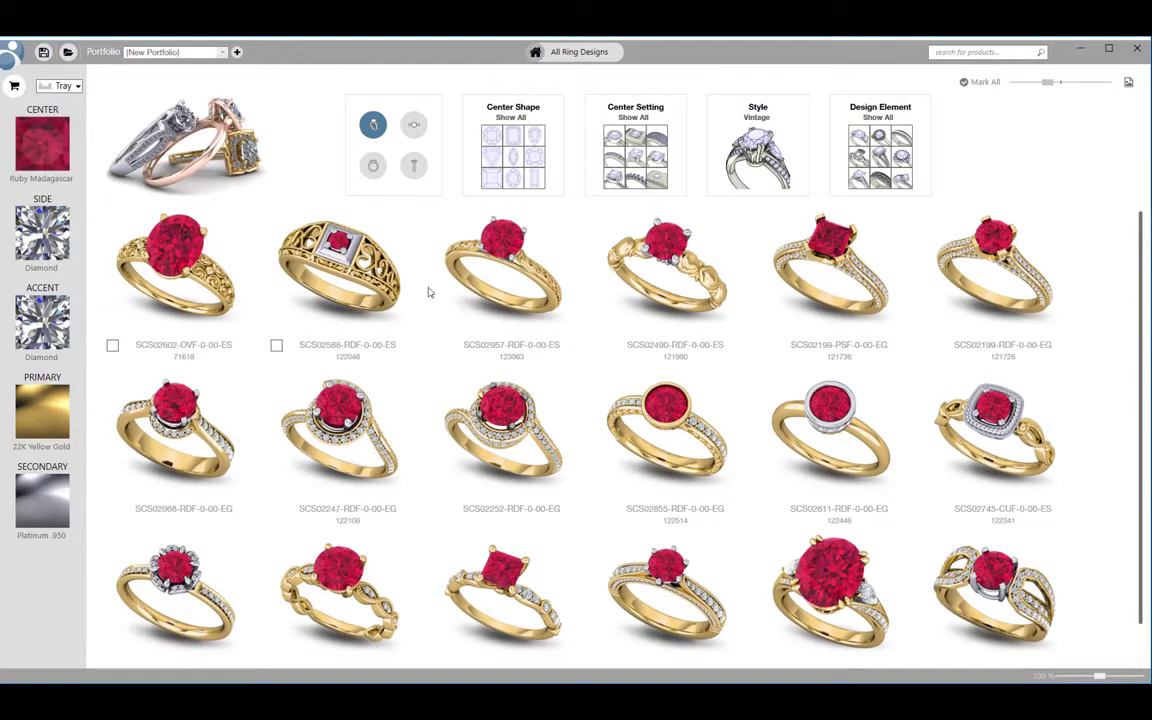
left_click(62, 254)
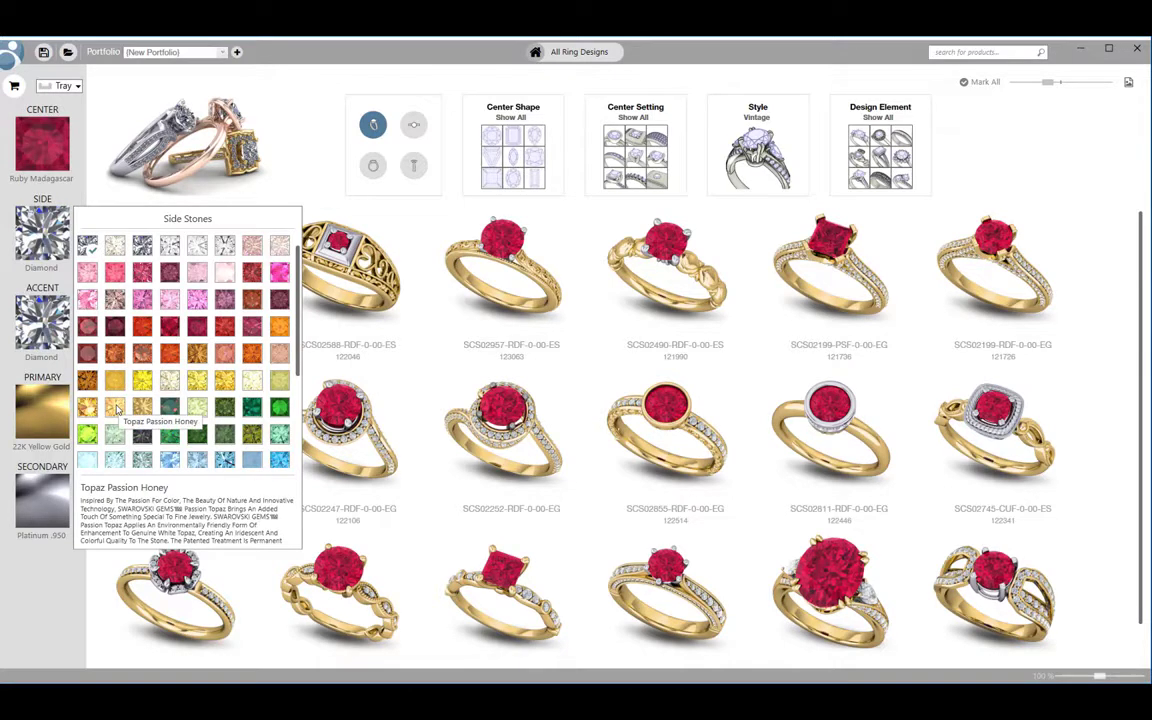
left_click(28, 496)
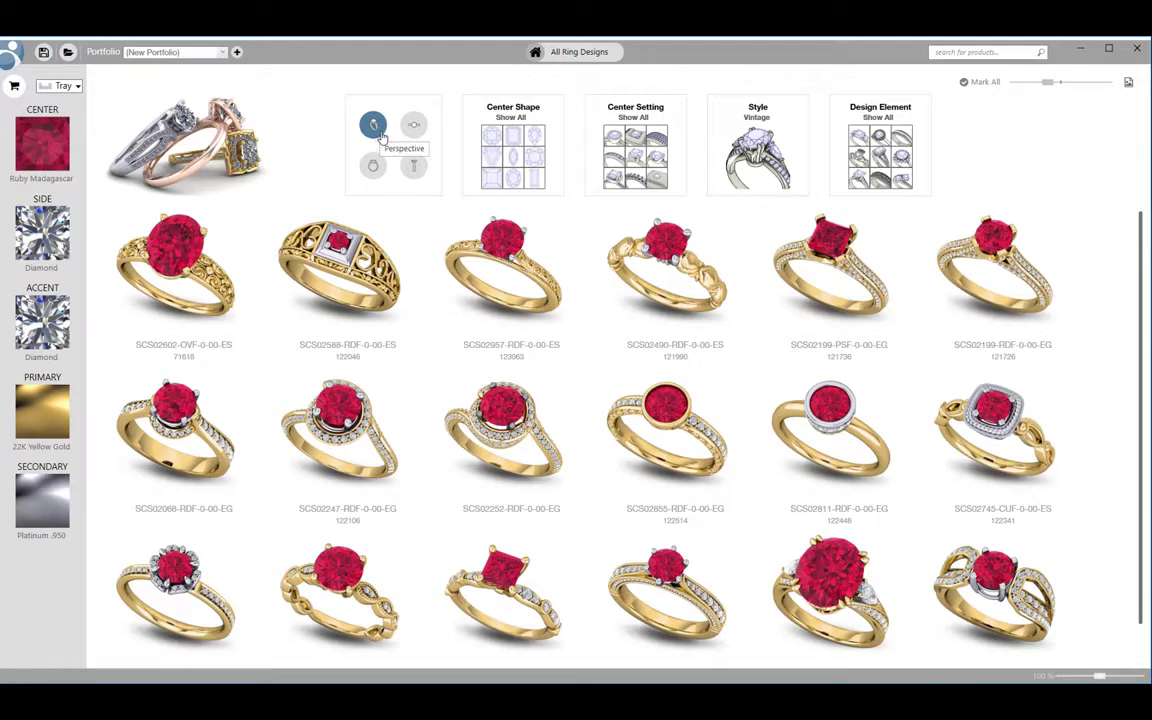
Step: Compare side and front views, then show the ring thumbnails in three-quarter perspective
left_click(413, 124)
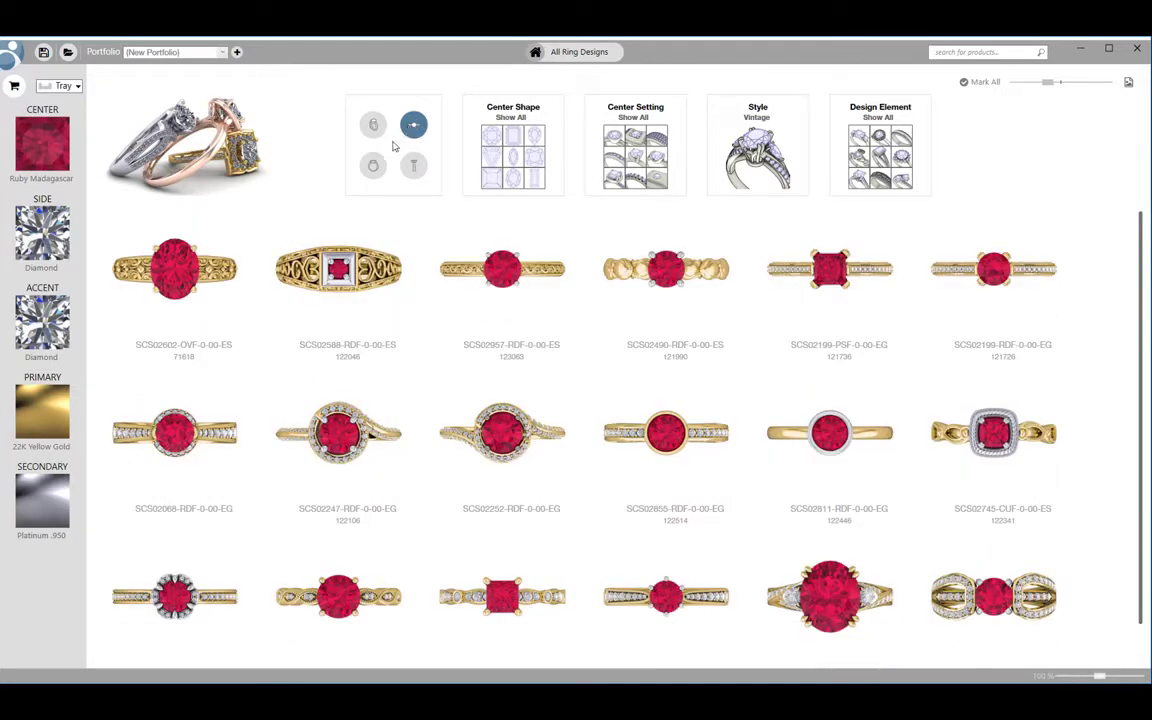
left_click(413, 166)
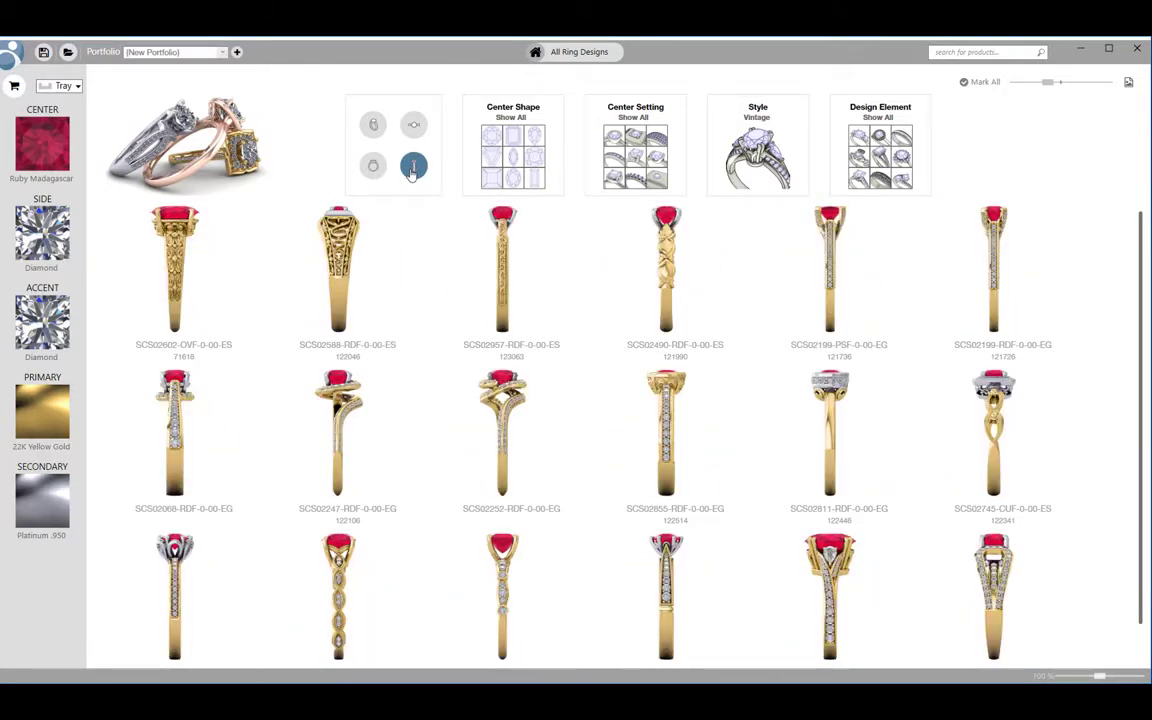
left_click(373, 124)
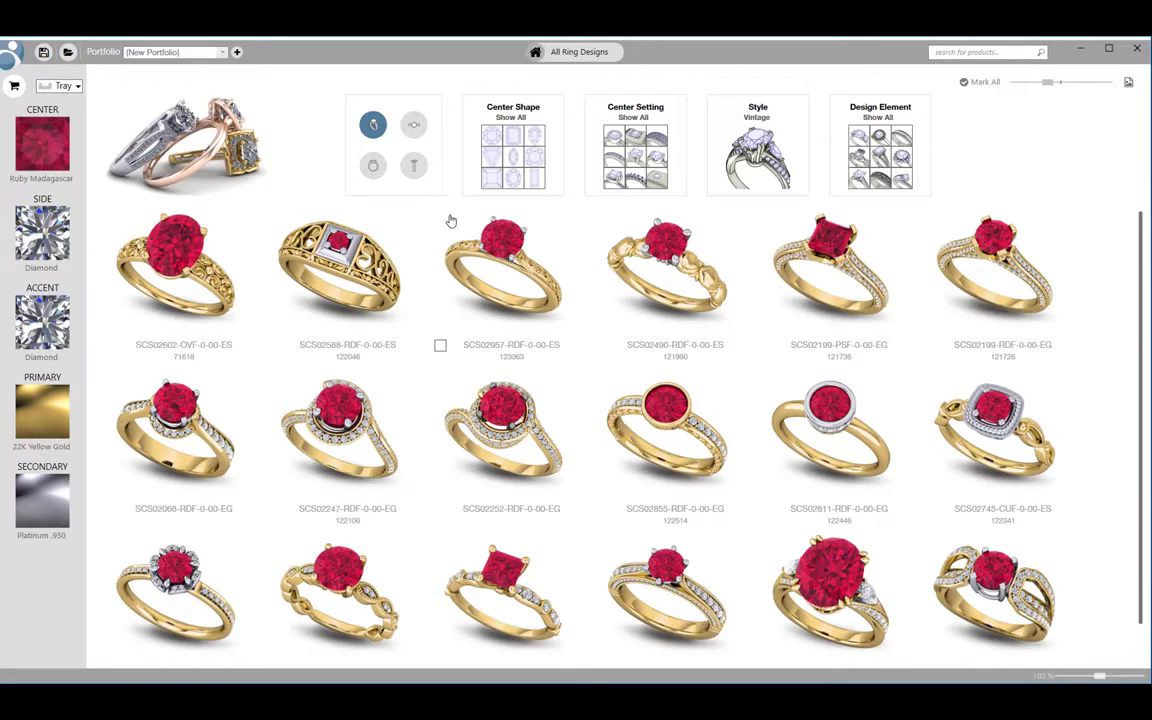
Step: Filter the ring designs to Round and Cushion center shapes only
left_click(512, 178)
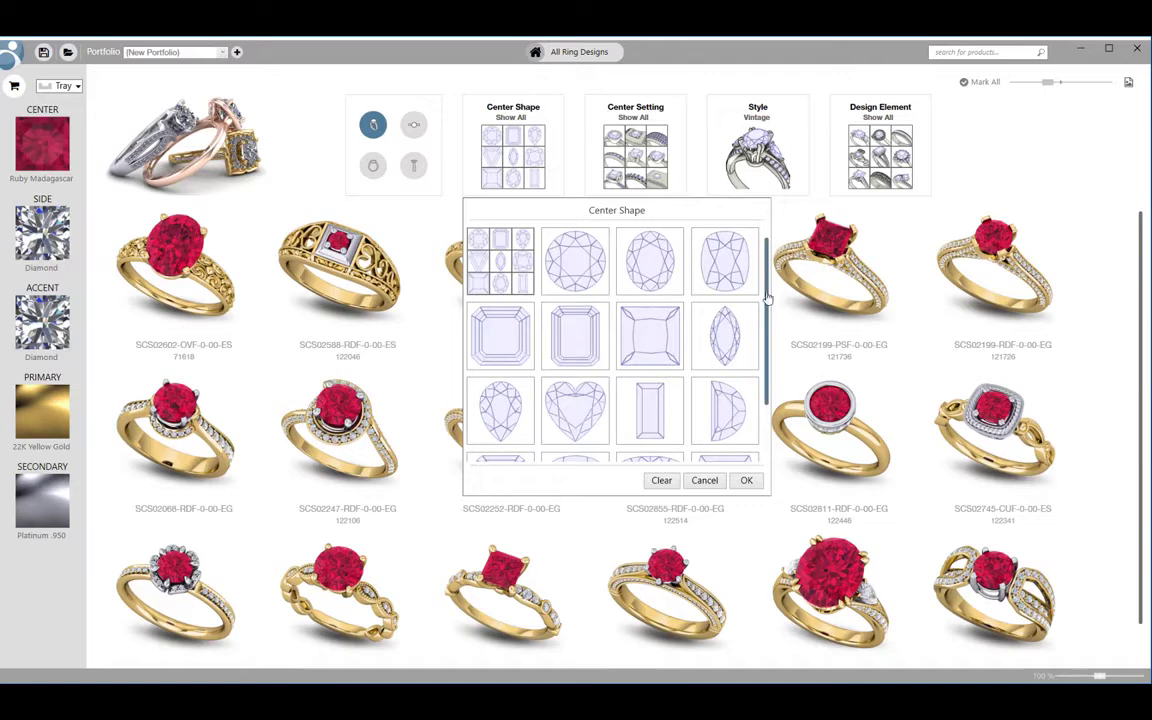
mouse_move(767, 297)
left_mouse_down()
mouse_move(773, 355)
mouse_move(759, 286)
left_mouse_up()
scroll(758, 288, "down", 1)
scroll(758, 288, "up", 1)
left_click(600, 285)
left_click(714, 284)
left_click(746, 481)
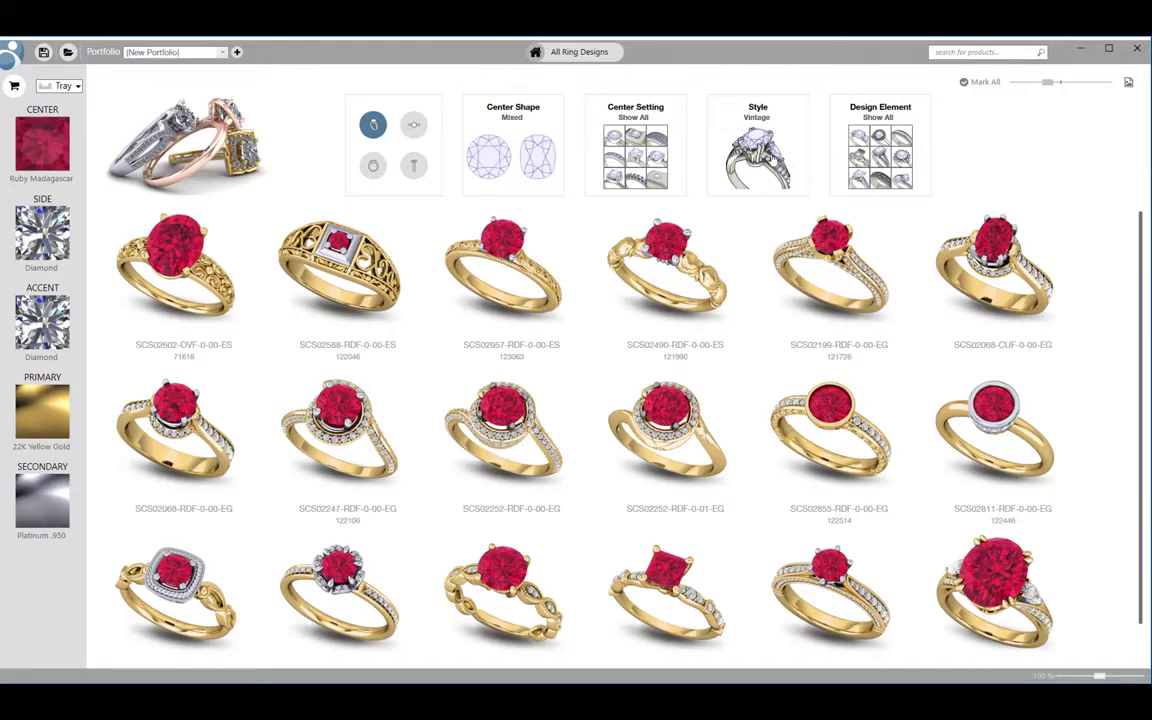
Step: Add Art Deco to the Style filter and clear the Design Element filter
left_click(772, 150)
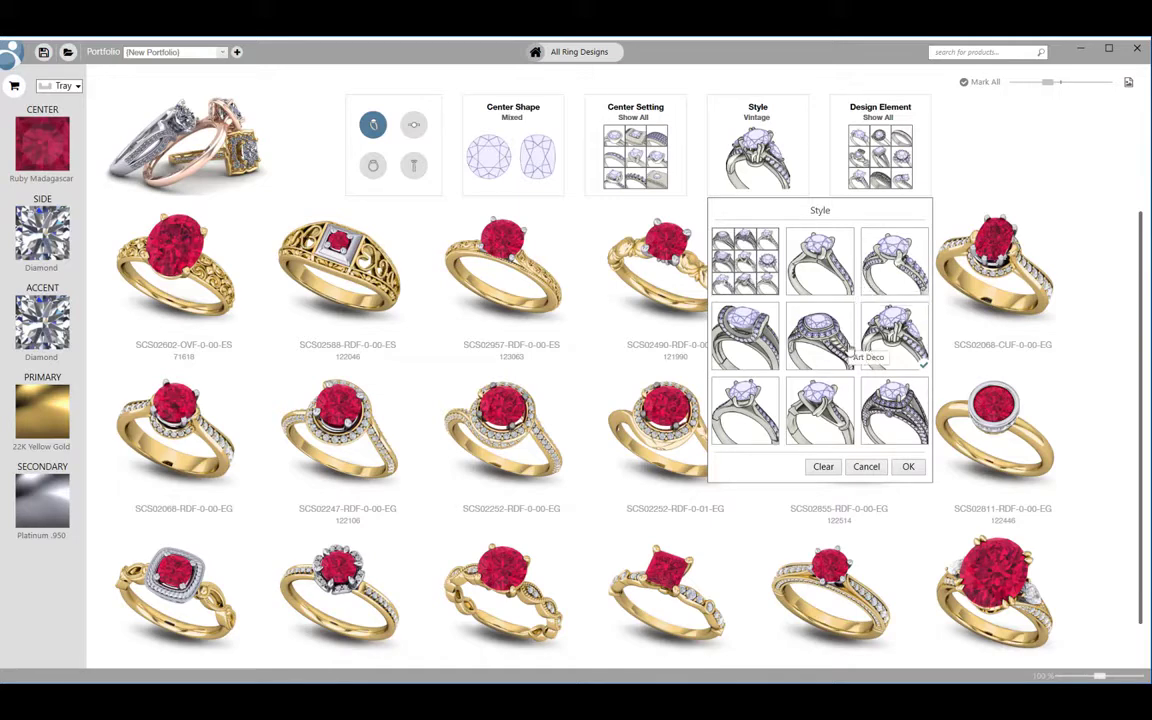
left_click(835, 362)
left_click(907, 466)
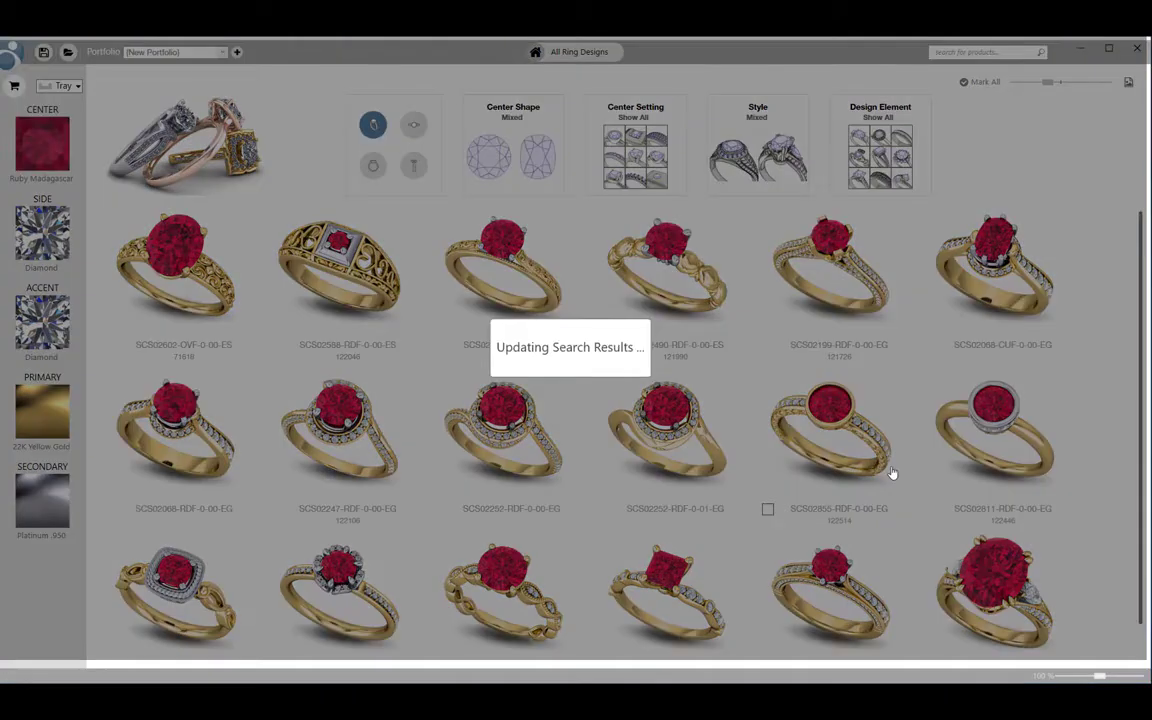
left_click(901, 183)
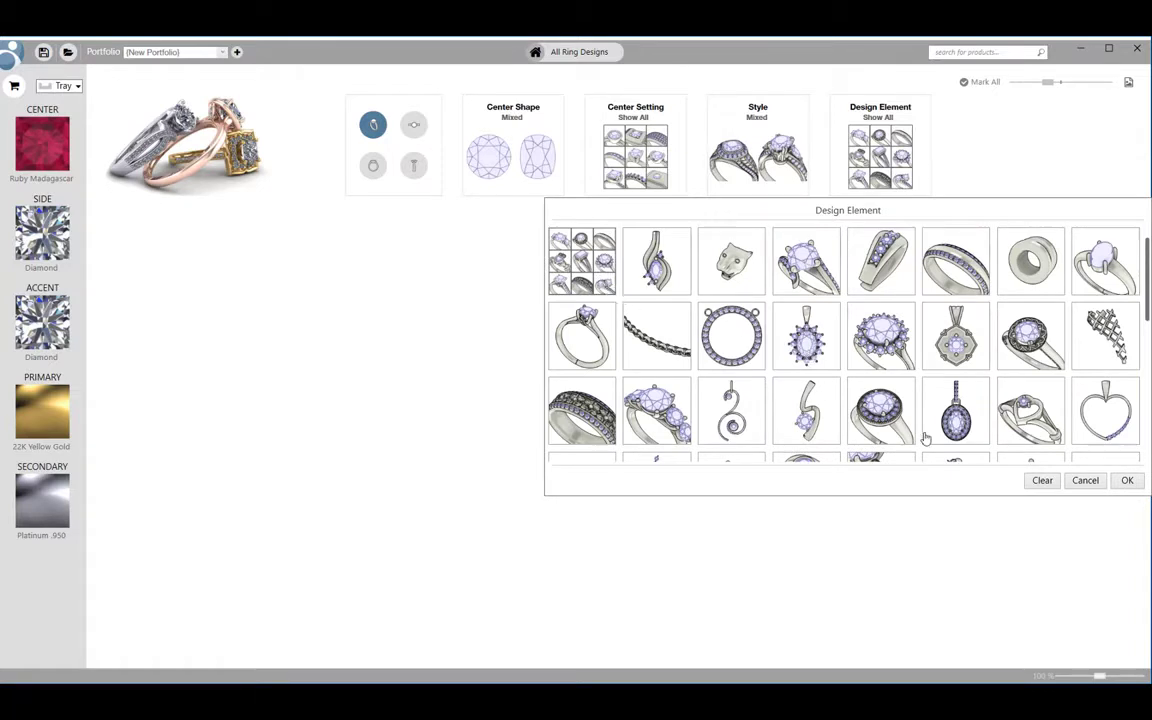
left_click(1125, 480)
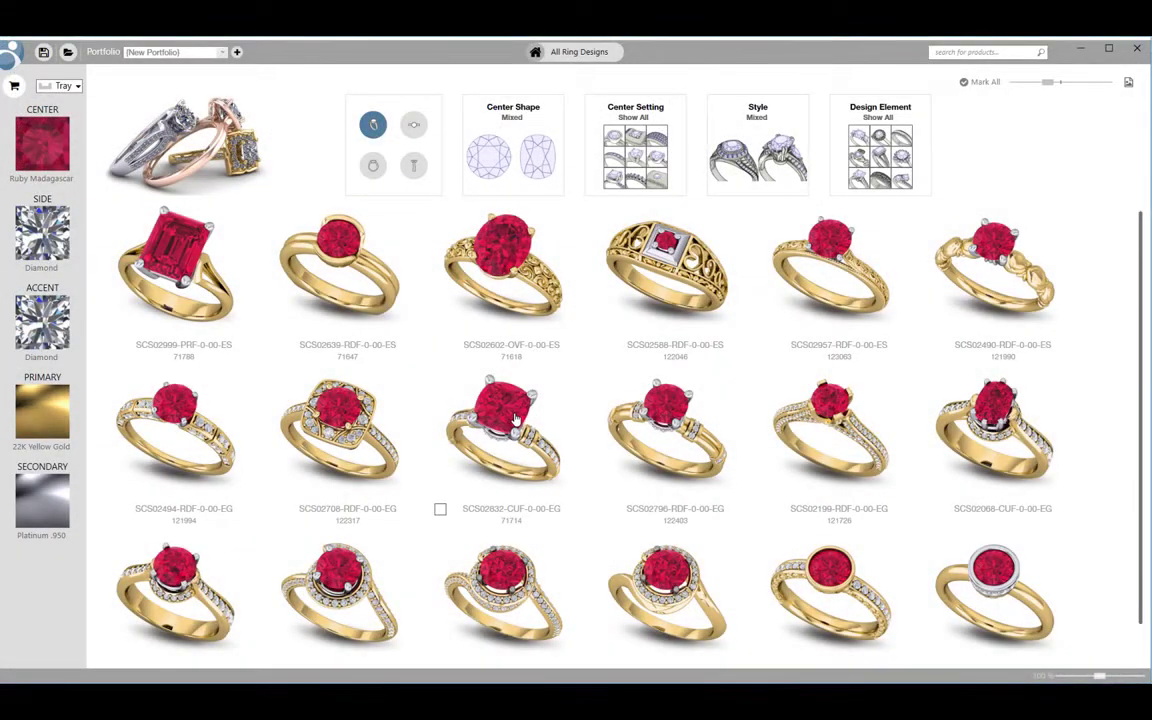
Step: Preview ring SCS02796-RDF-0-00-EG in top, side and profile views, then open it for editing
left_click(515, 420)
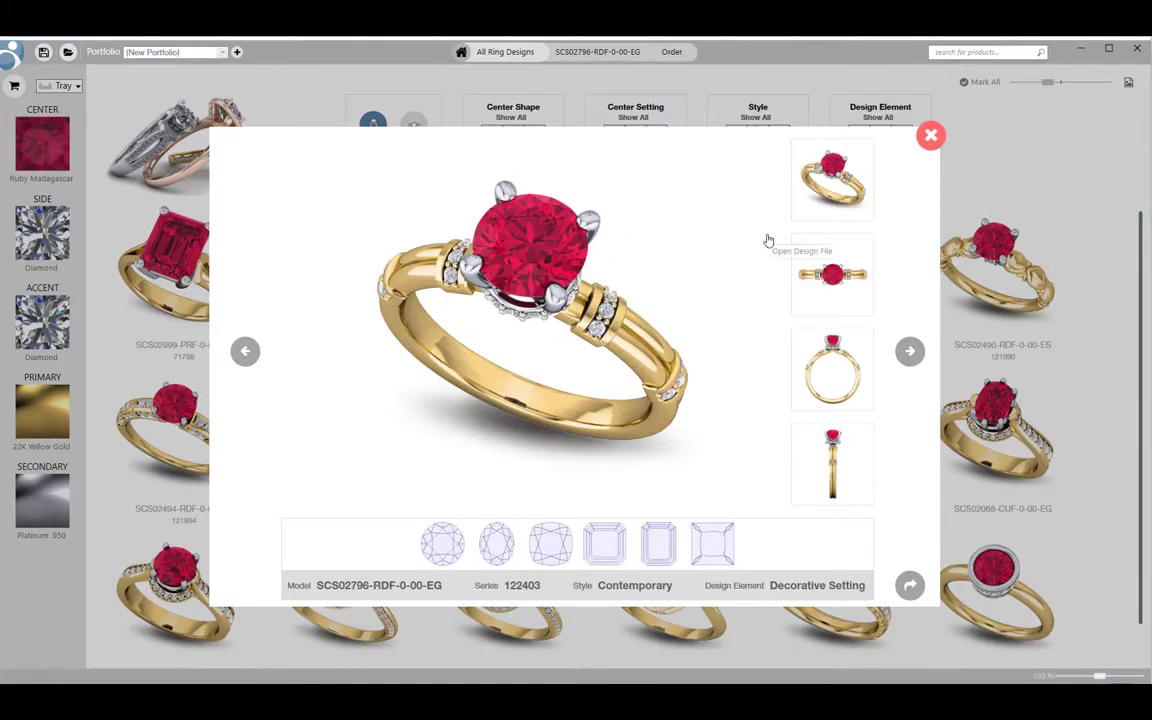
left_click(832, 270)
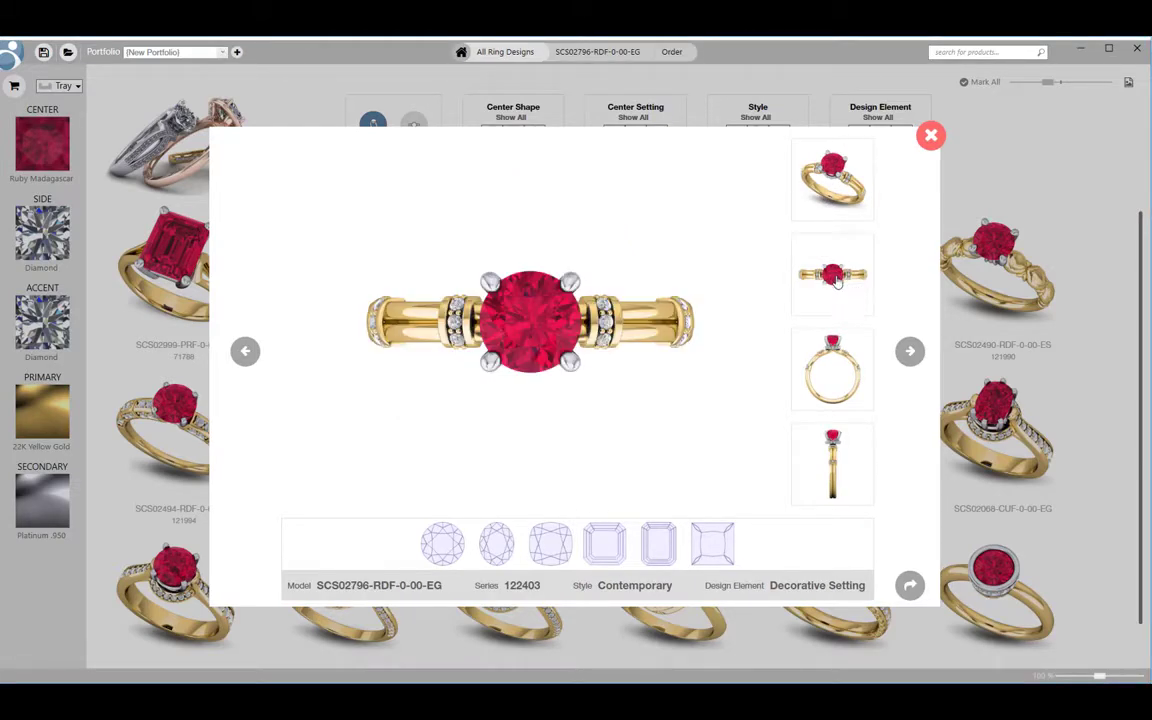
left_click(860, 345)
left_click(855, 439)
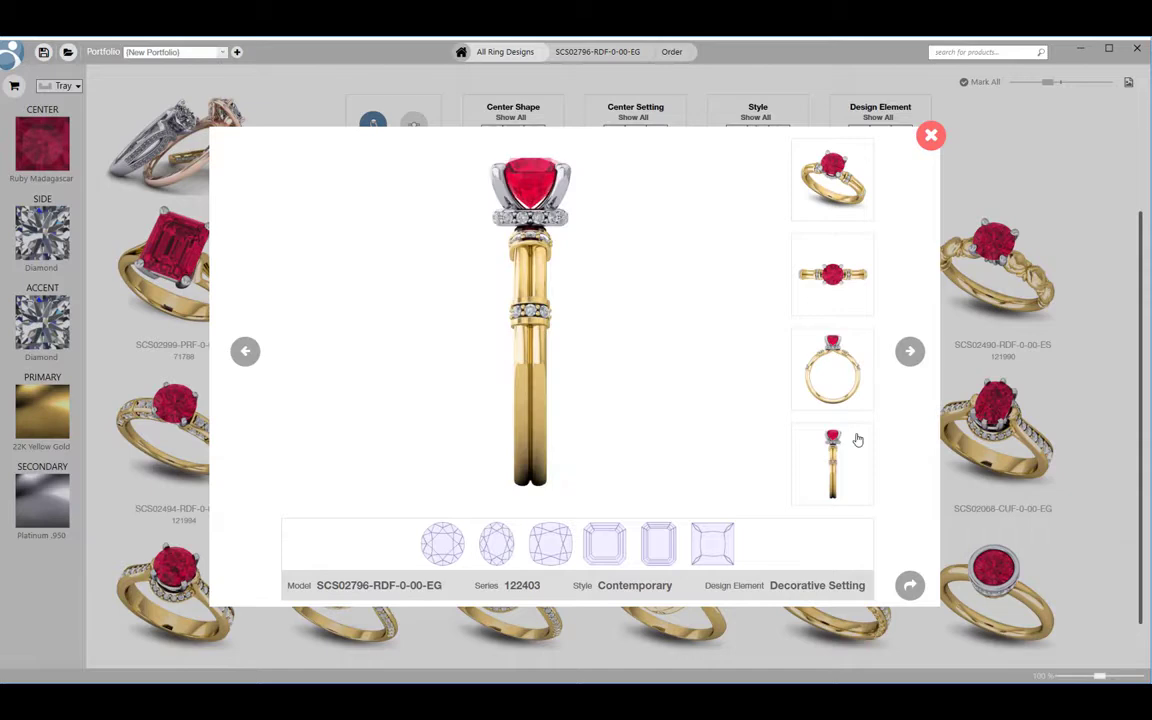
left_click(833, 372)
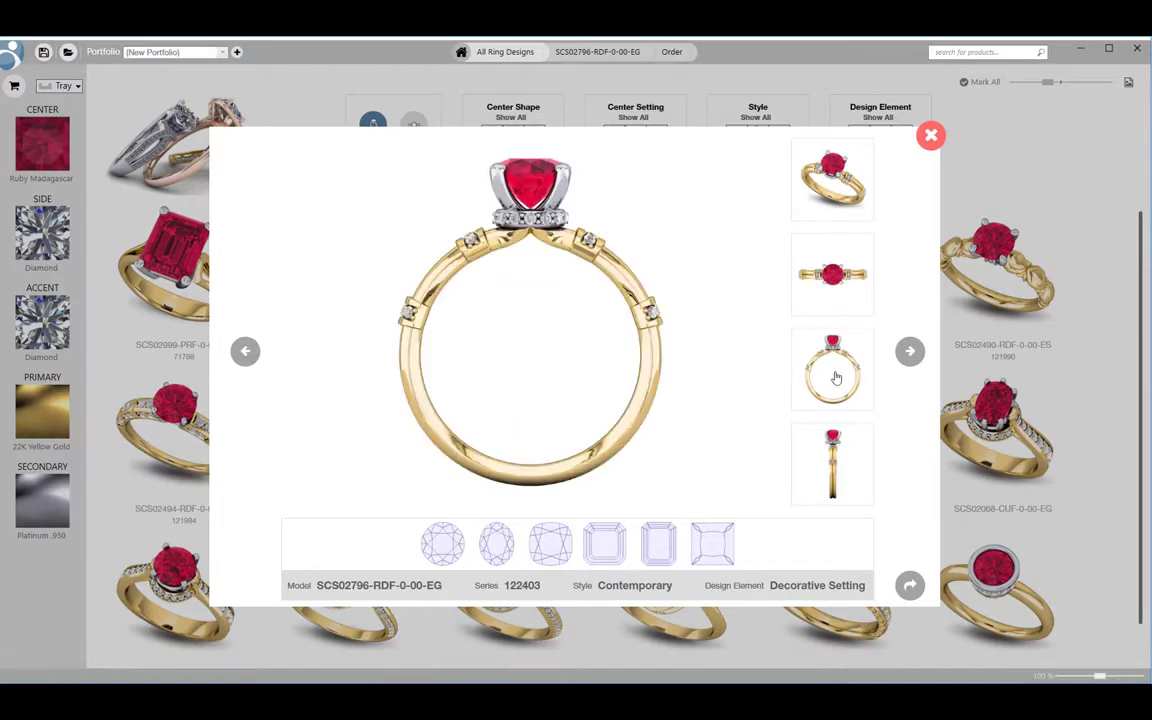
left_click(832, 272)
left_click(825, 177)
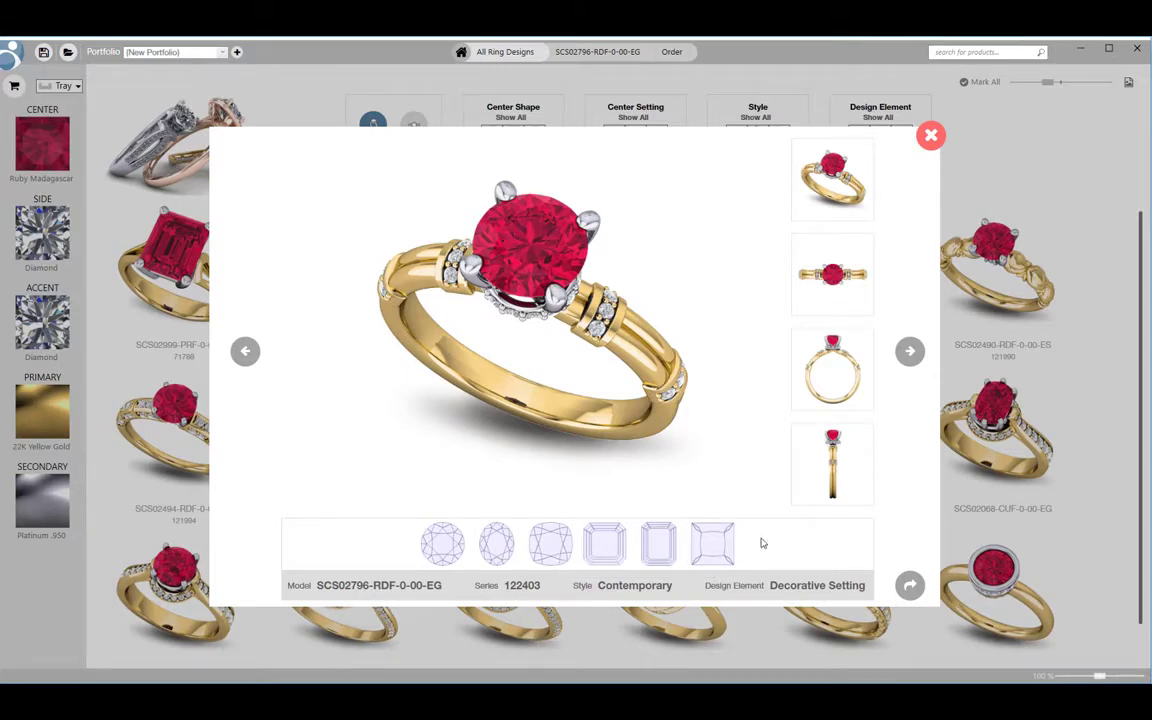
left_click(909, 585)
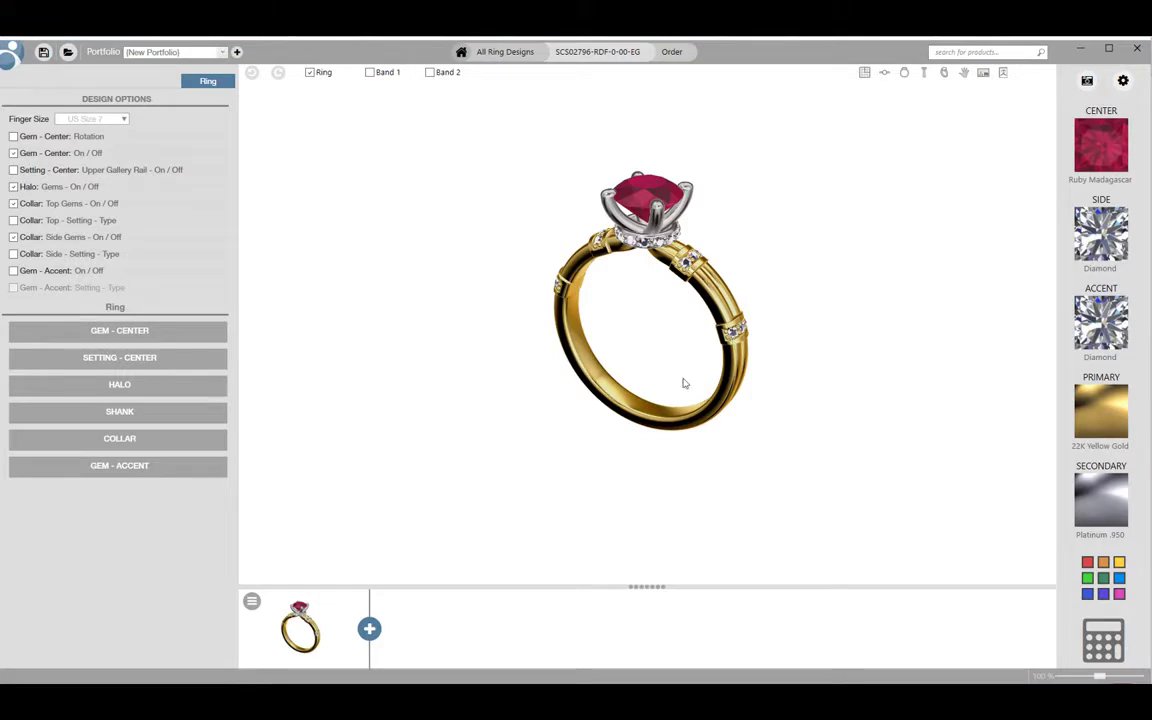
scroll(767, 470, "up", 2)
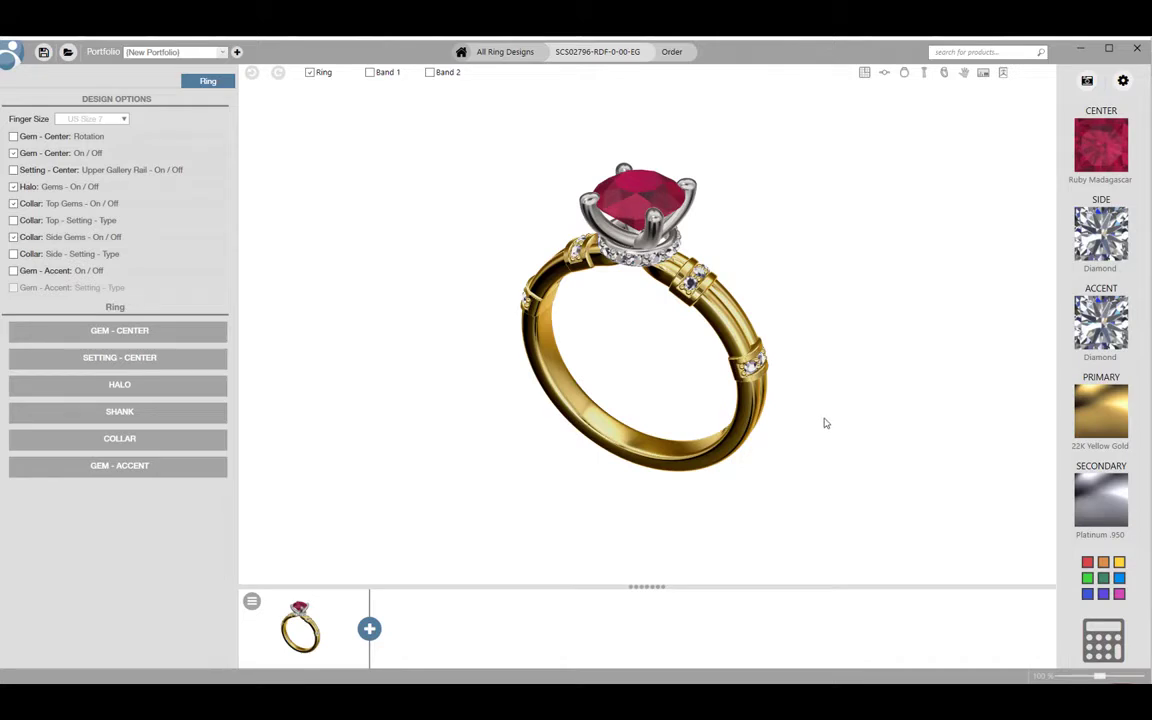
mouse_move(825, 423)
left_mouse_down()
mouse_move(954, 468)
mouse_move(930, 509)
mouse_move(805, 512)
mouse_move(766, 491)
mouse_move(674, 375)
mouse_move(654, 374)
mouse_move(810, 386)
mouse_move(823, 401)
mouse_move(815, 410)
left_mouse_up()
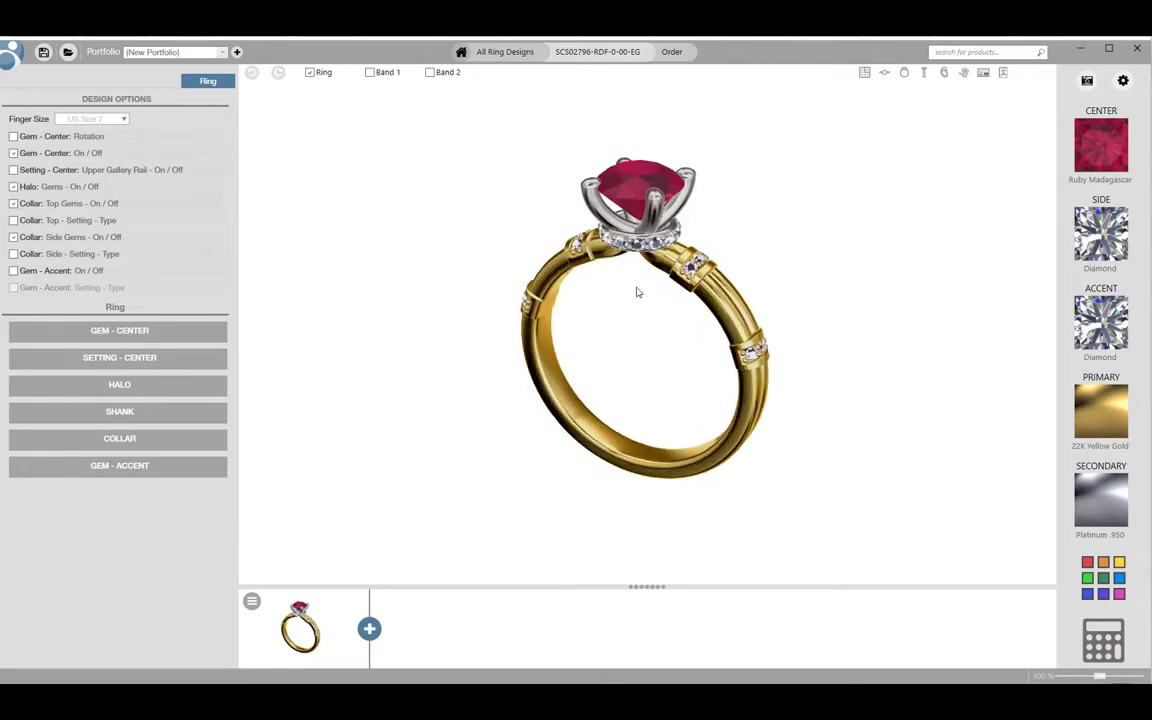
scroll(702, 199, "up", 5)
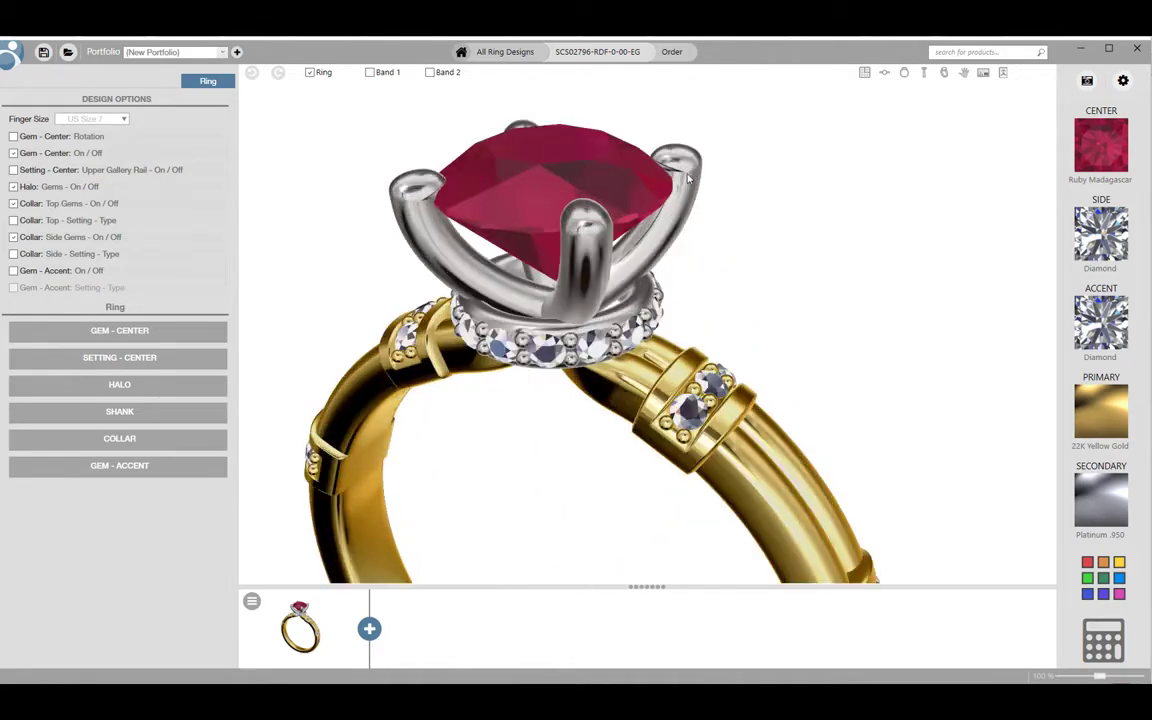
scroll(688, 178, "down", 5)
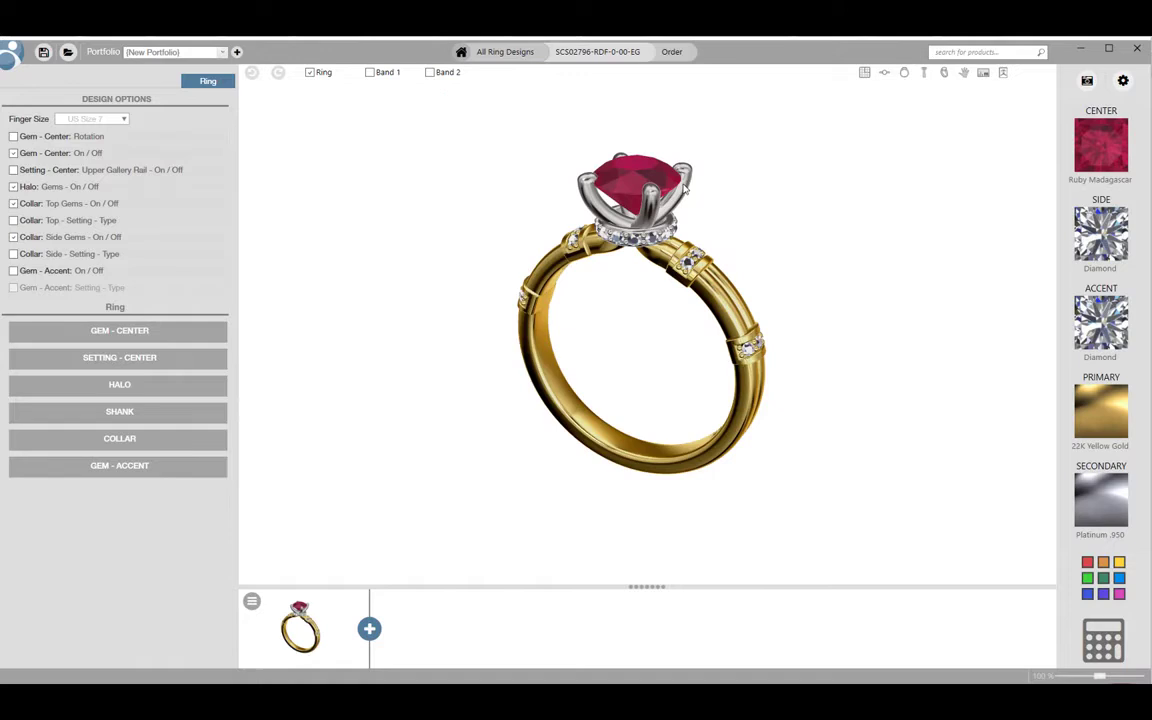
left_click_drag(688, 178, 733, 255)
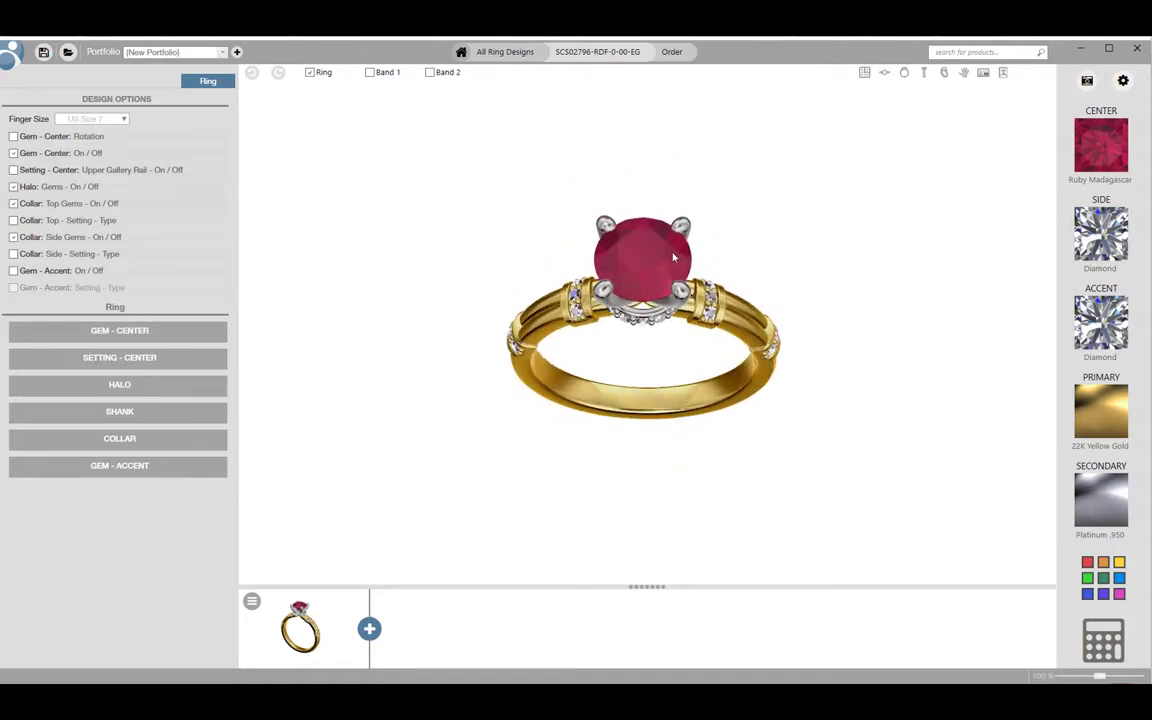
scroll(672, 256, "up", 5)
scroll(672, 256, "down", 5)
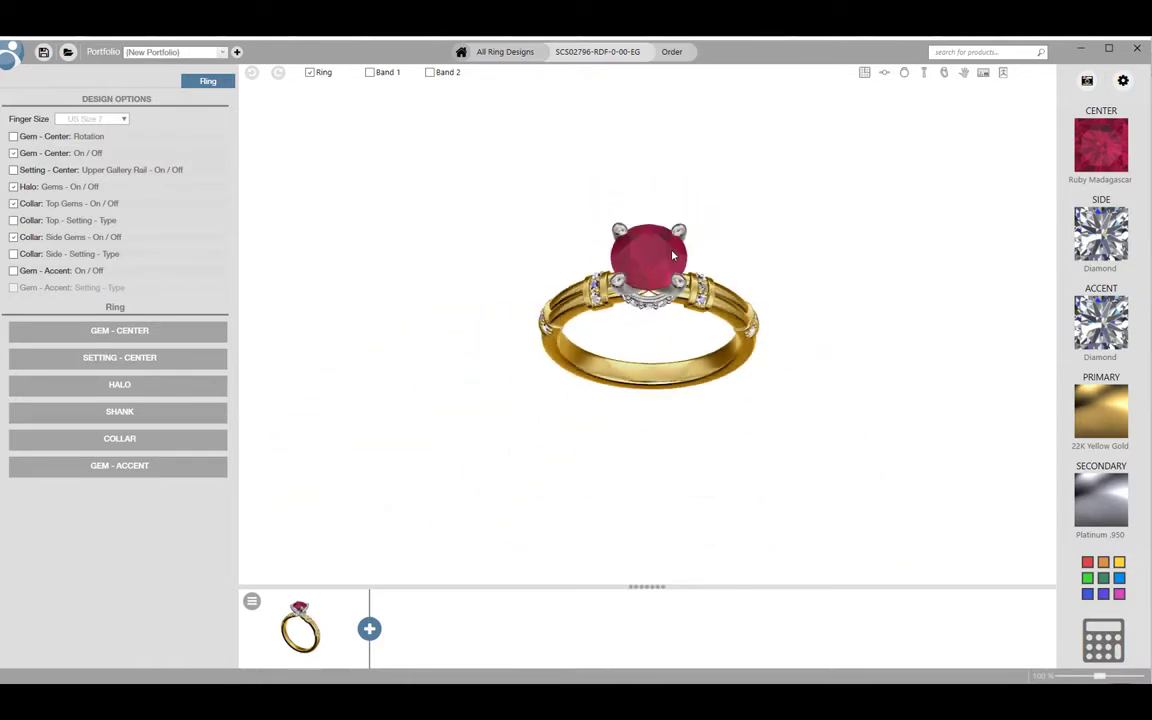
scroll(607, 231, "down", 2)
left_click_drag(622, 252, 644, 237)
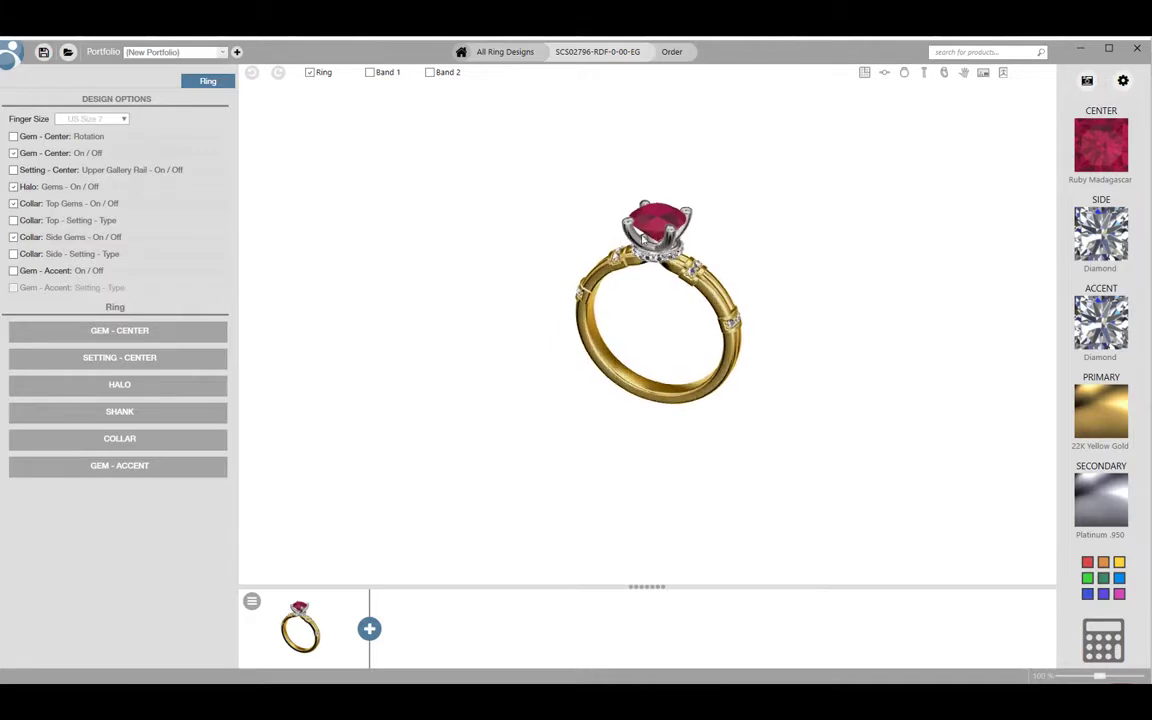
scroll(724, 266, "up", 1)
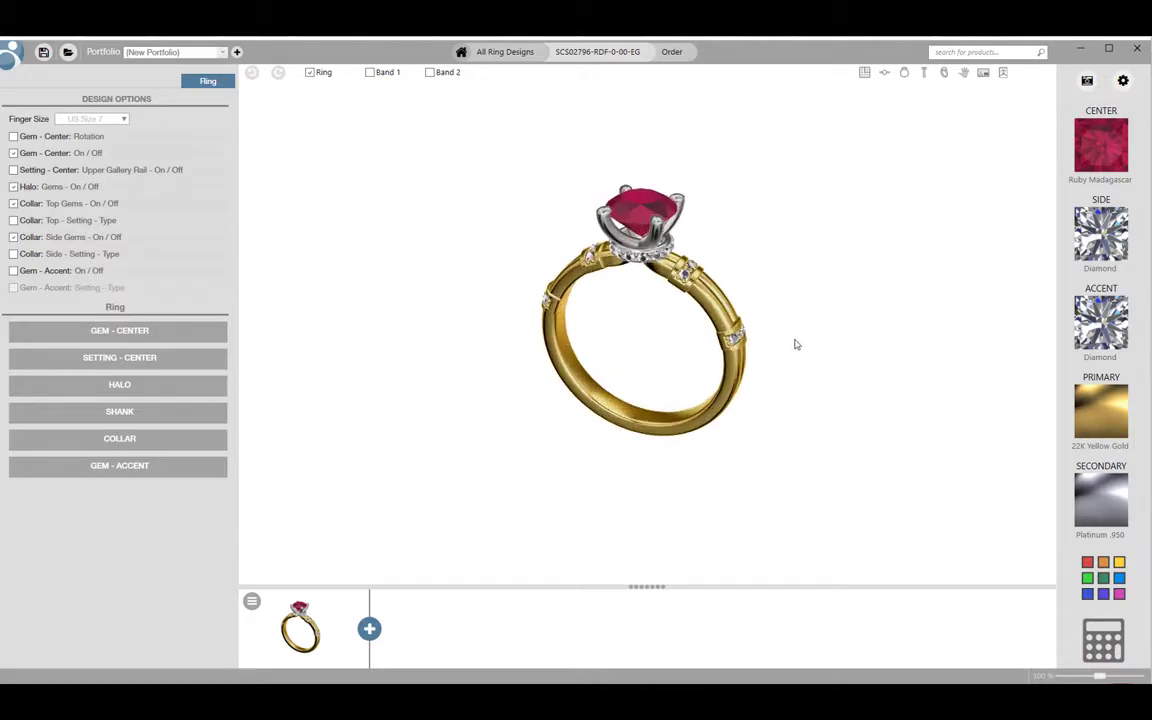
mouse_move(789, 339)
right_mouse_down()
mouse_move(561, 332)
mouse_move(818, 319)
mouse_move(922, 339)
mouse_move(913, 419)
mouse_move(869, 303)
mouse_move(871, 330)
mouse_move(795, 327)
right_mouse_up()
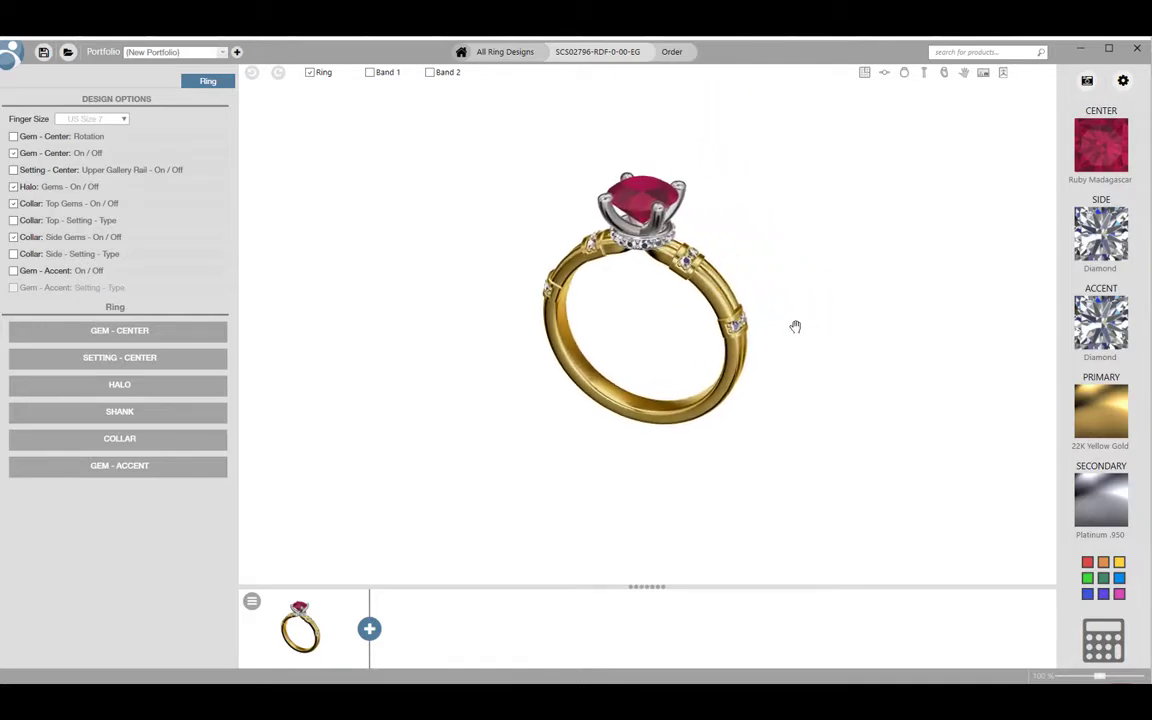
Step: Set finger size to US Size 8 and add accent diamonds with the alternate setting type
left_click(124, 120)
left_click(96, 181)
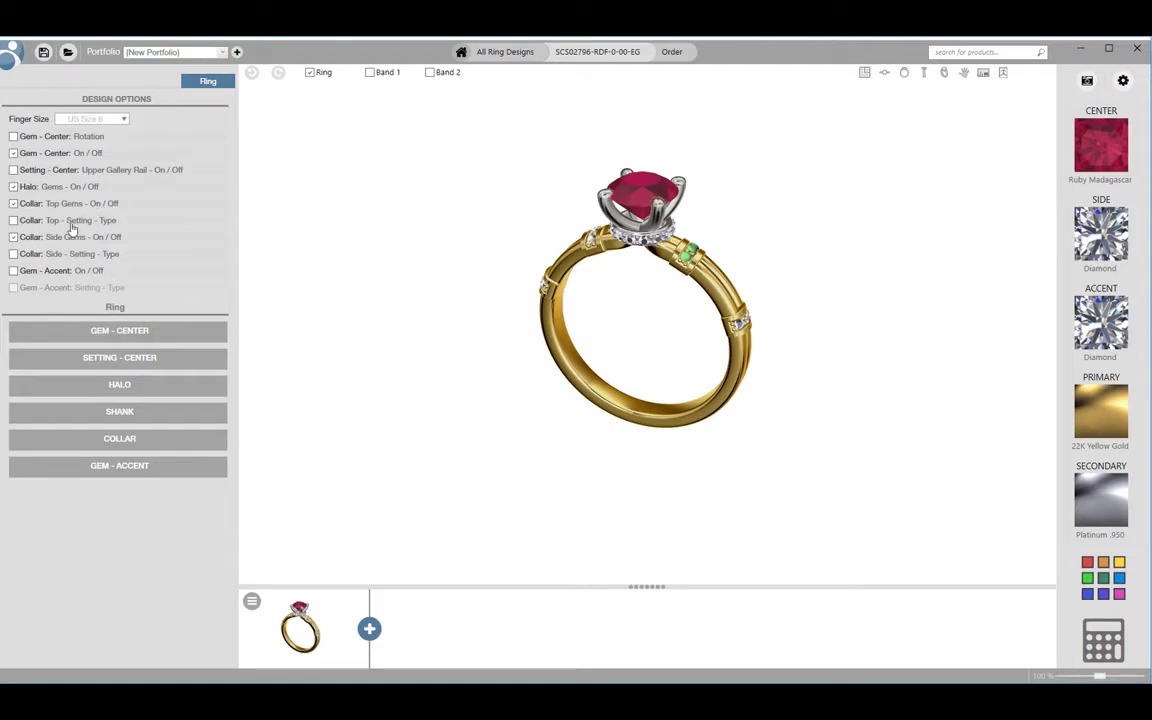
left_click(13, 271)
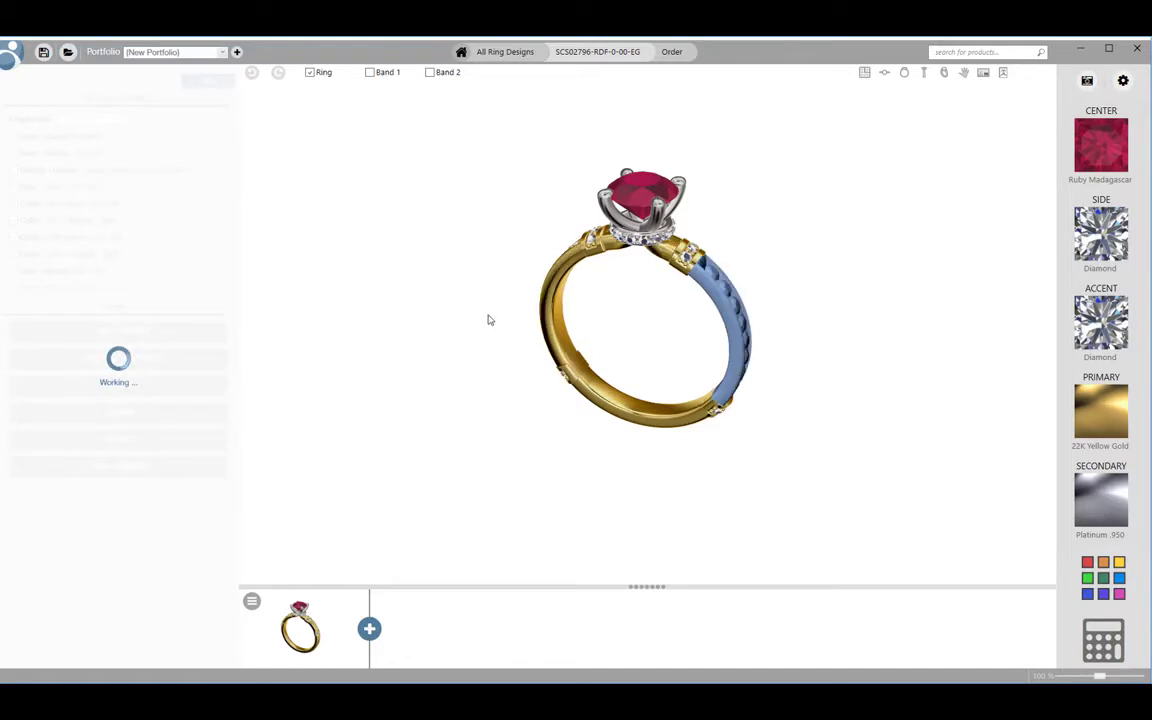
left_click_drag(486, 319, 406, 311)
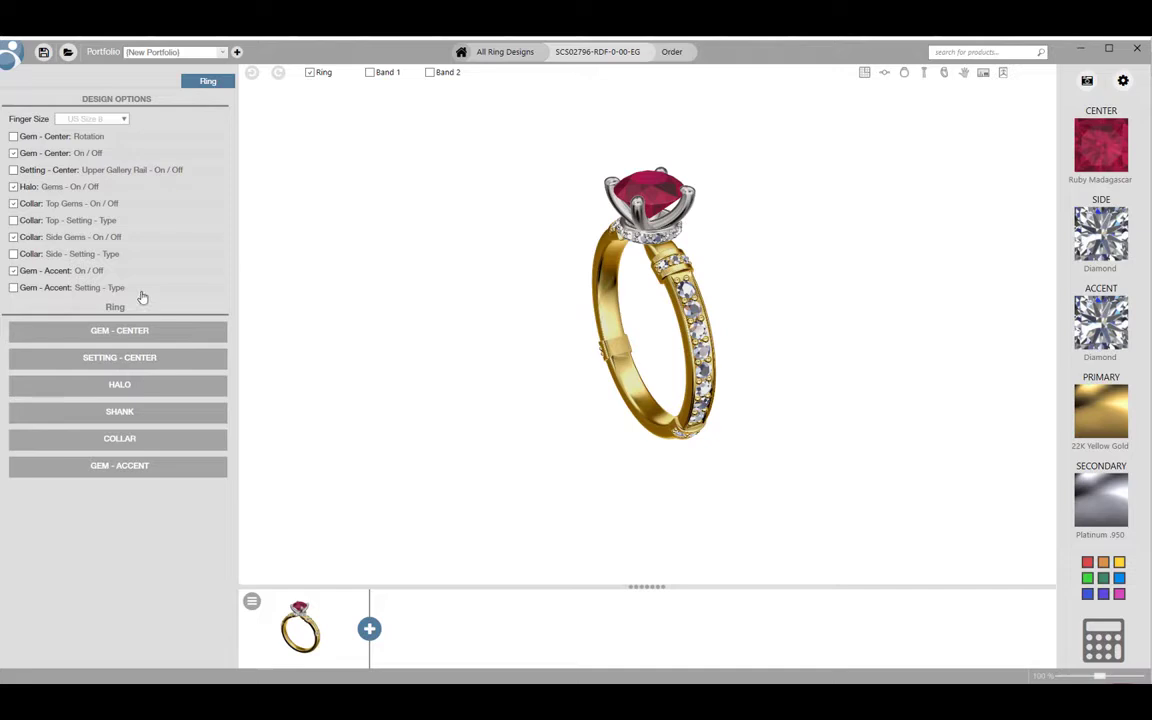
left_click(13, 287)
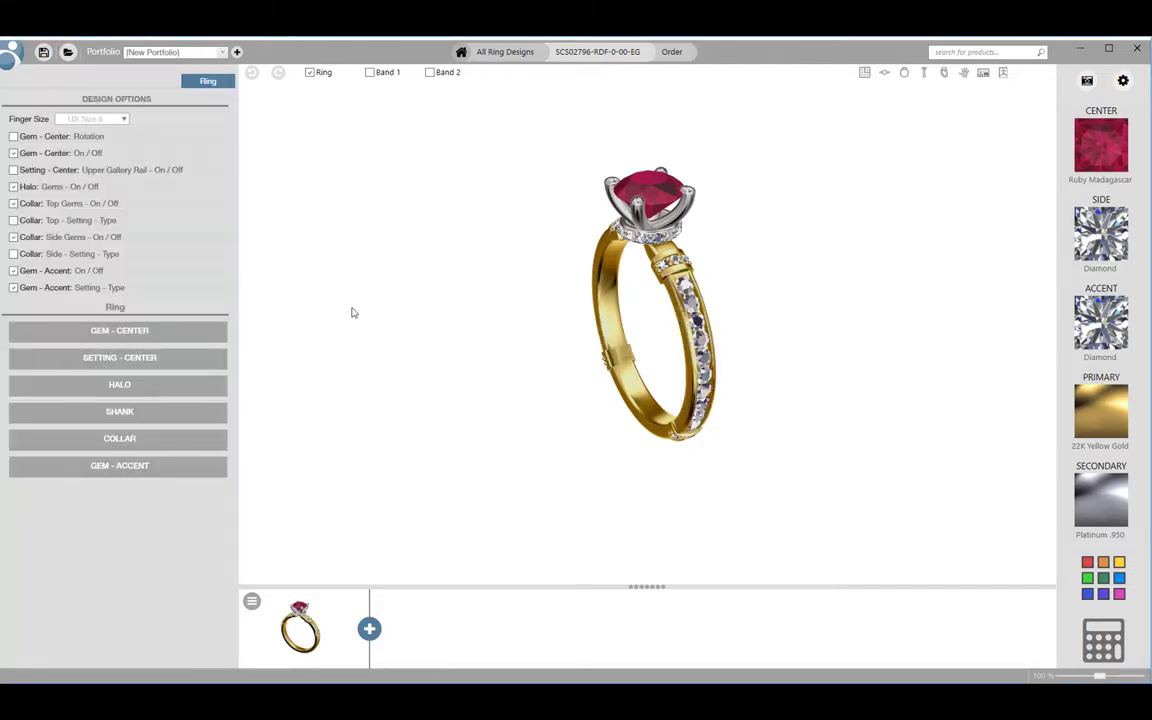
Step: Try another center gem shape and enlarge the ruby from 1 ct to 3 3/4 ct
left_click(191, 333)
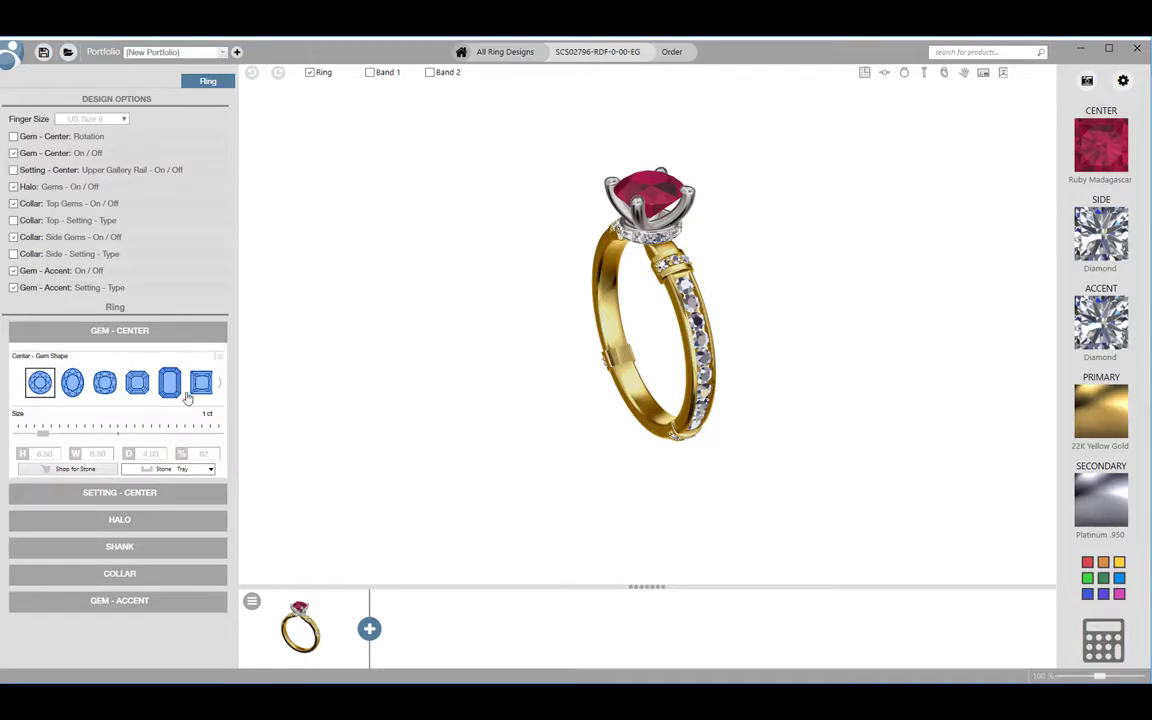
left_click(127, 433)
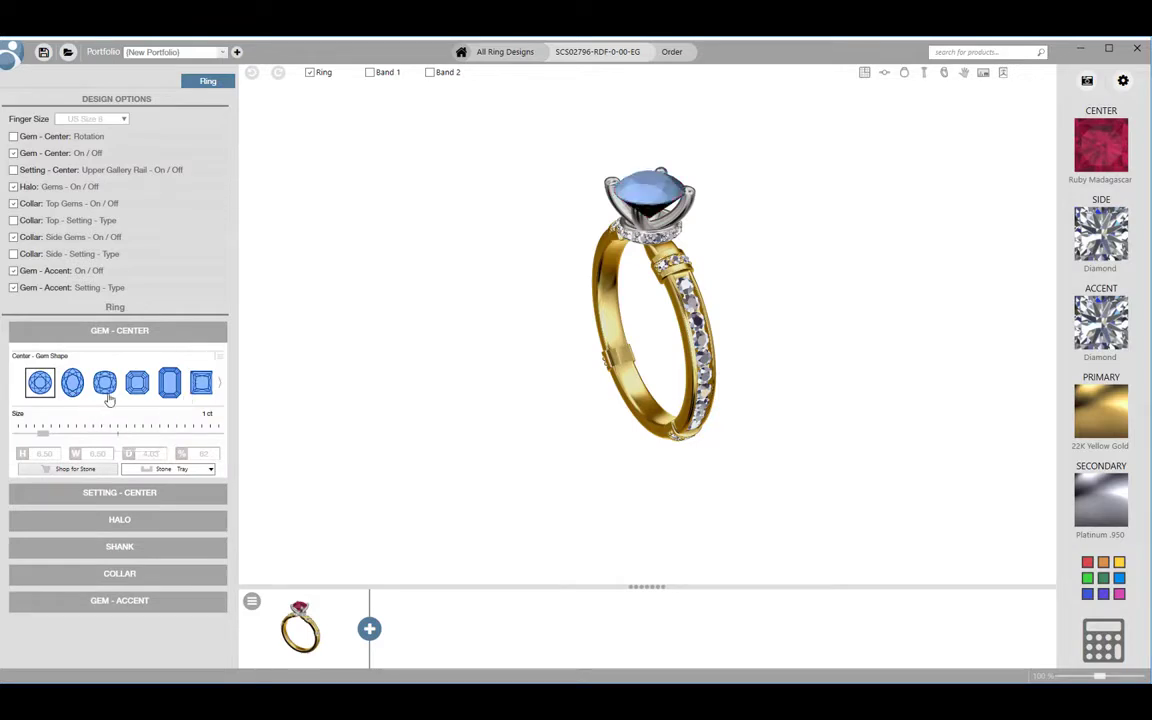
left_click(110, 392)
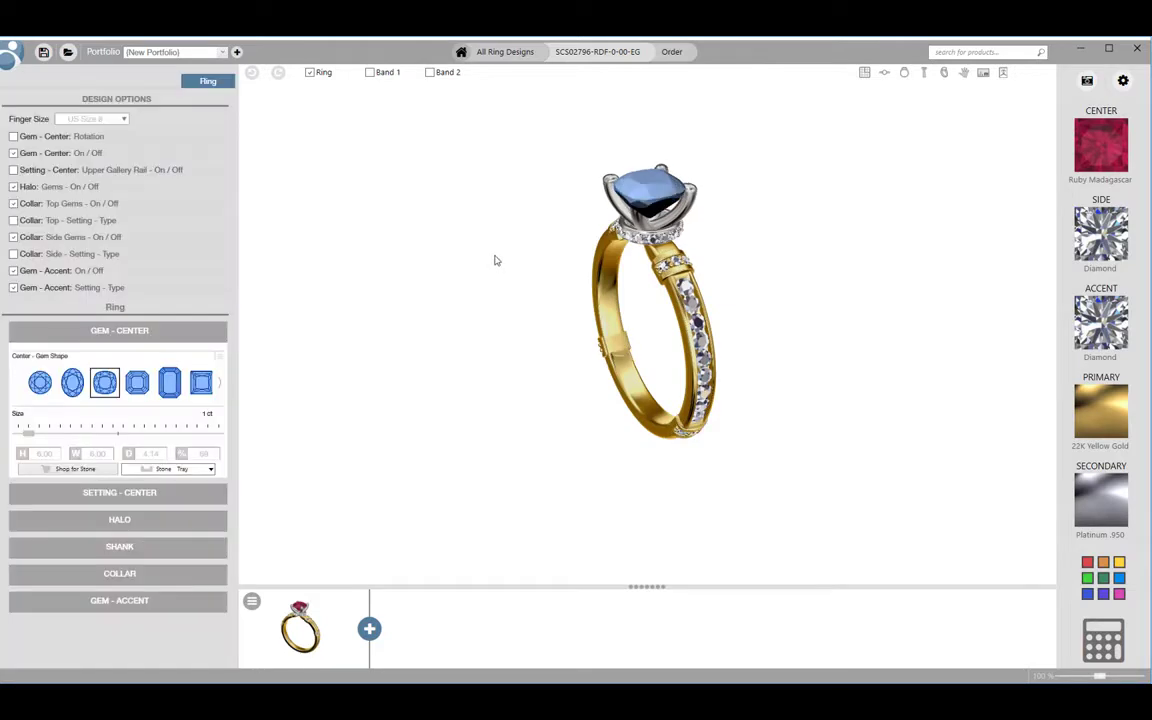
left_click_drag(539, 287, 556, 308)
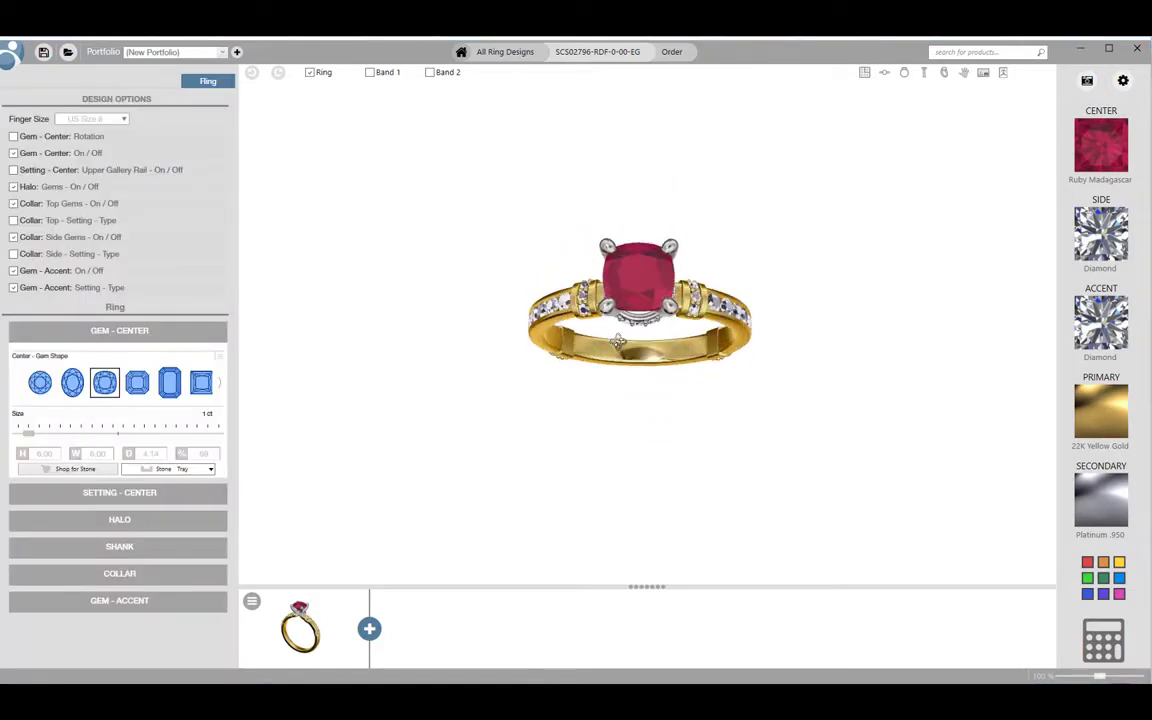
left_click_drag(28, 432, 92, 436)
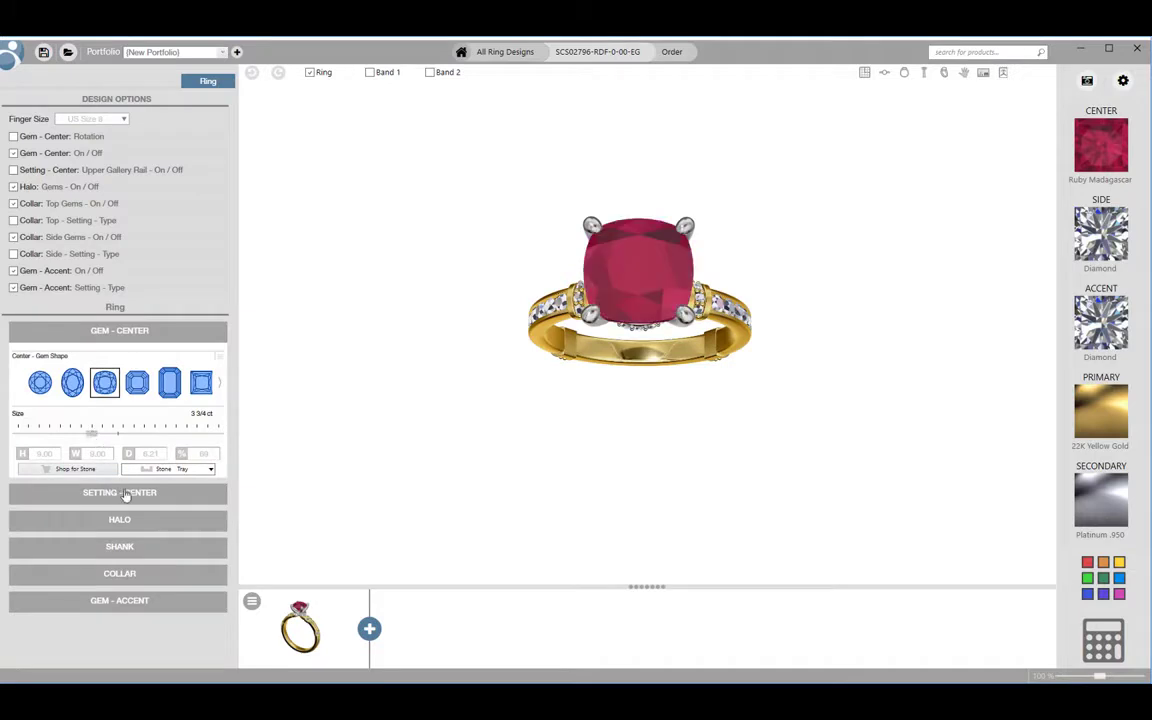
Step: Switch the shank to the second outside ring shape
left_click(120, 547)
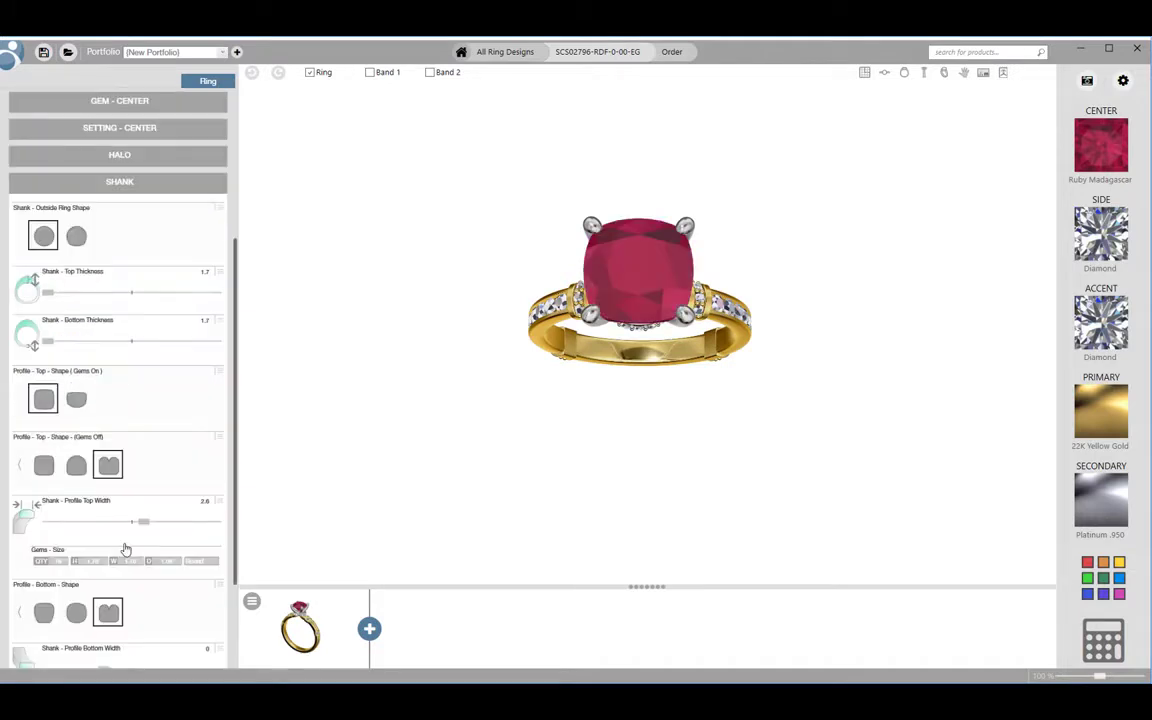
left_click_drag(345, 414, 298, 321)
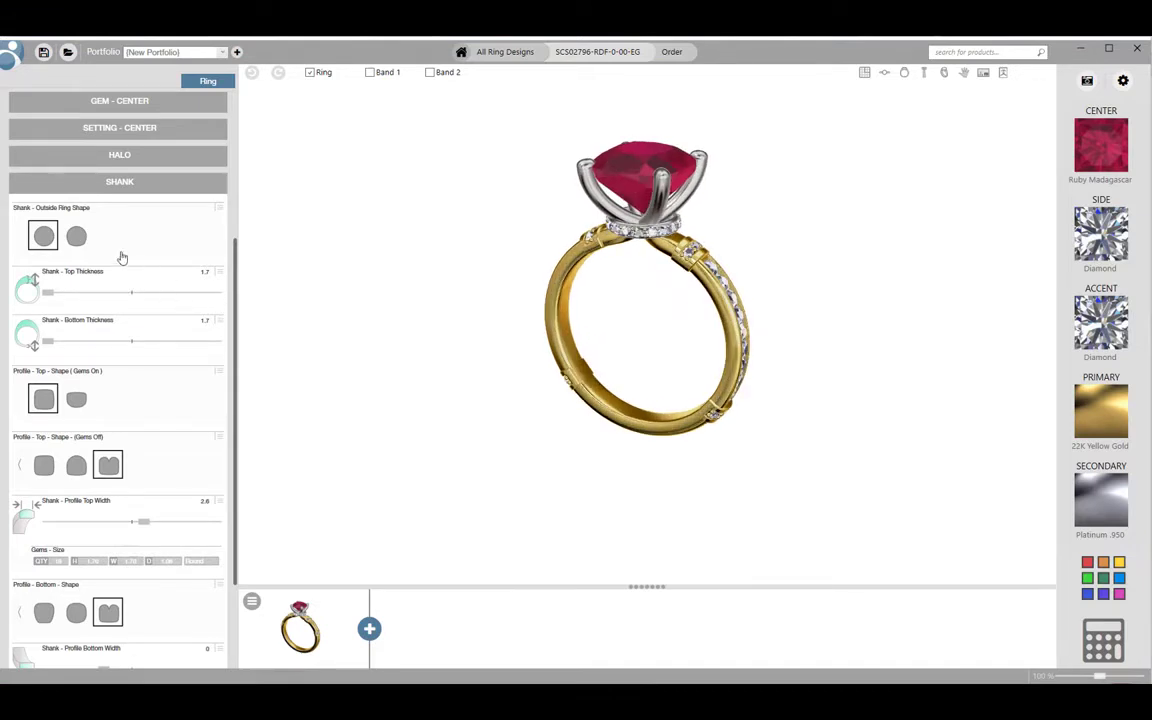
left_click(76, 236)
left_click(148, 101)
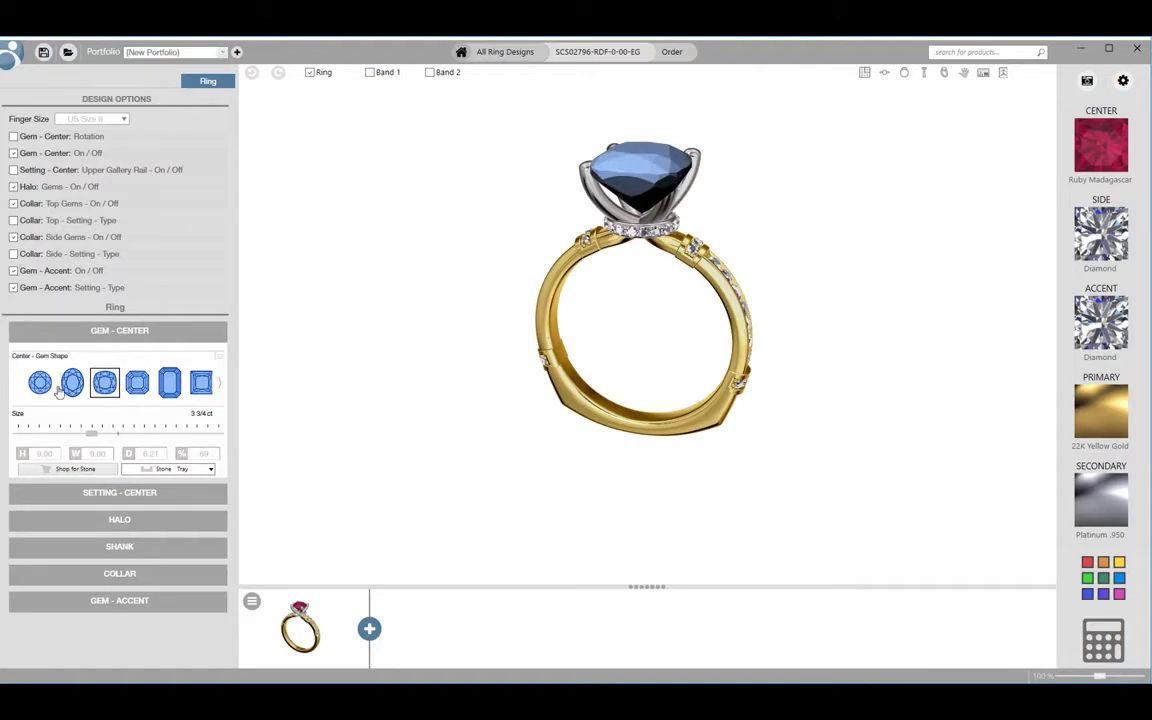
Step: Give the gem-set shank the second top profile shape and browse the Gems Off profiles
left_click(121, 548)
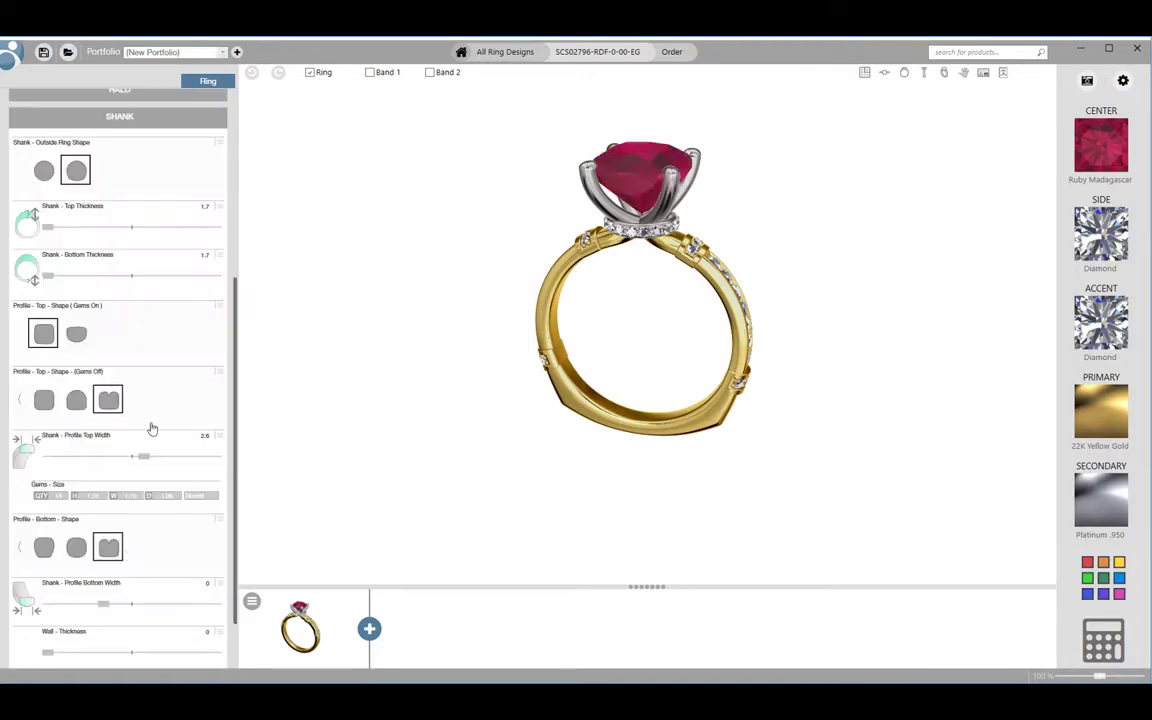
left_click_drag(388, 410, 329, 399)
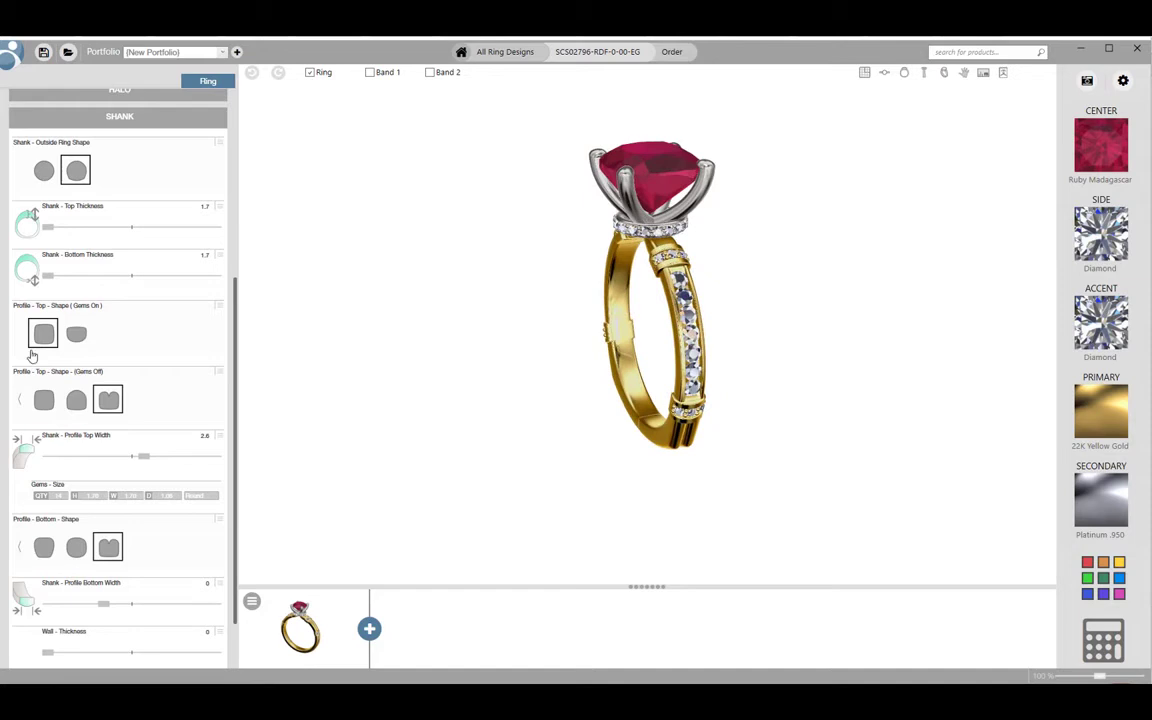
left_click(78, 336)
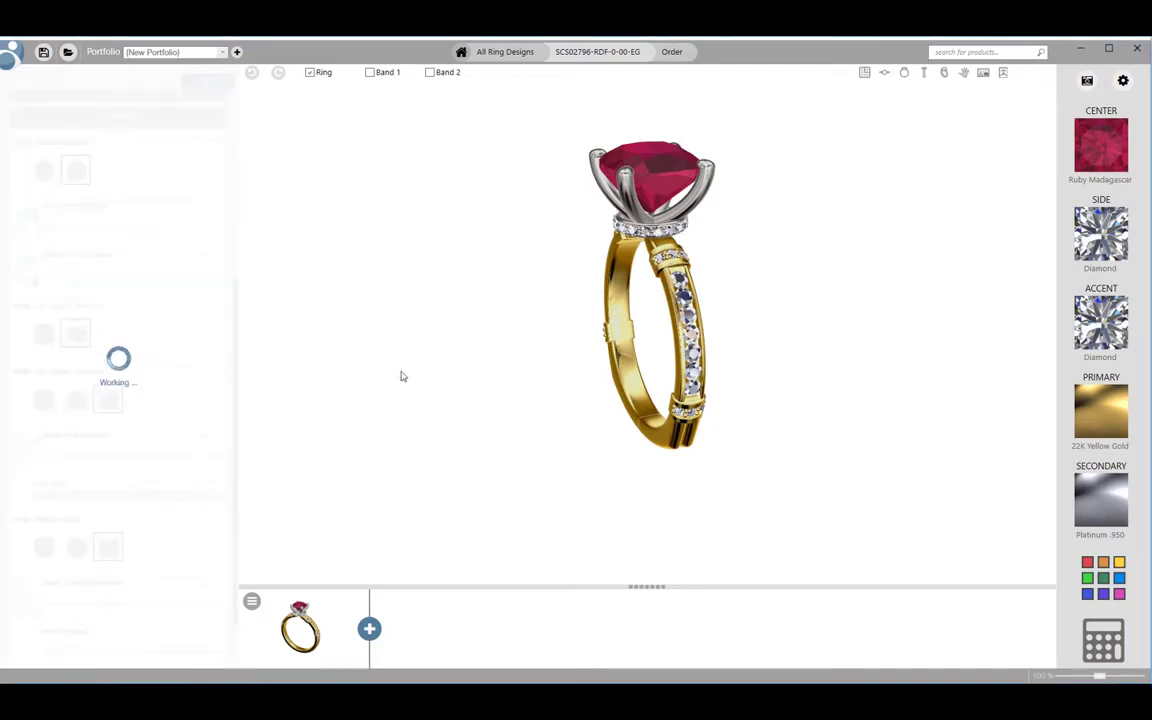
left_click_drag(419, 390, 401, 380)
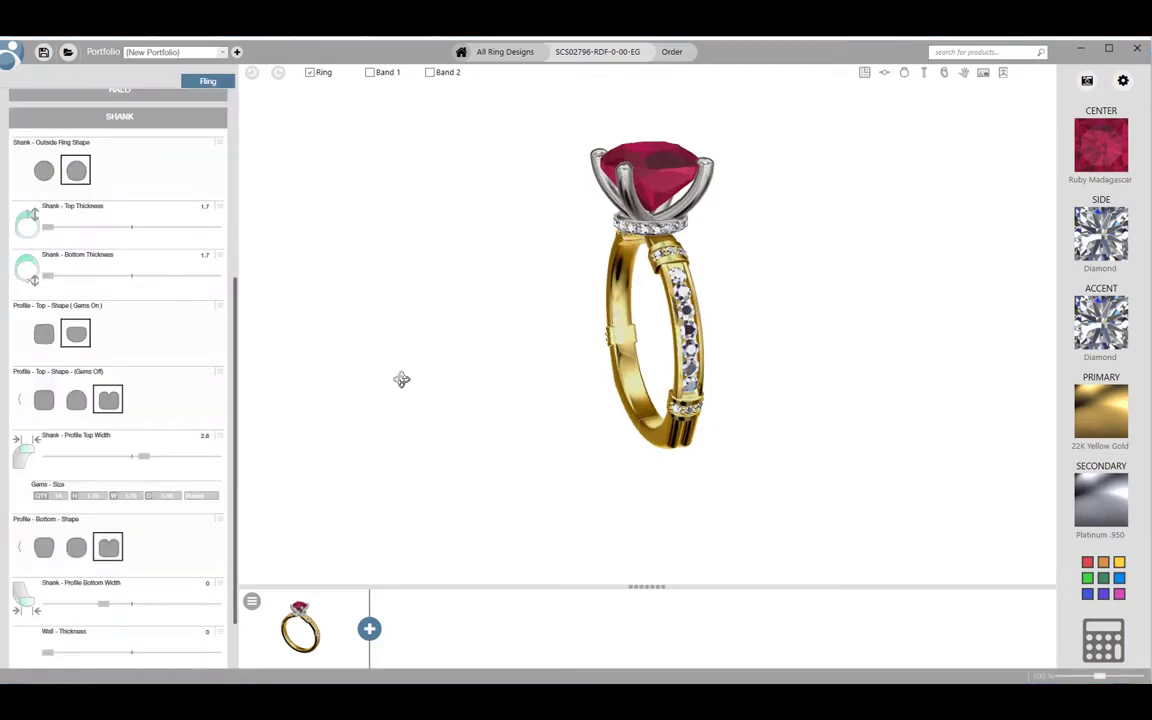
left_click(19, 404)
left_click(19, 404)
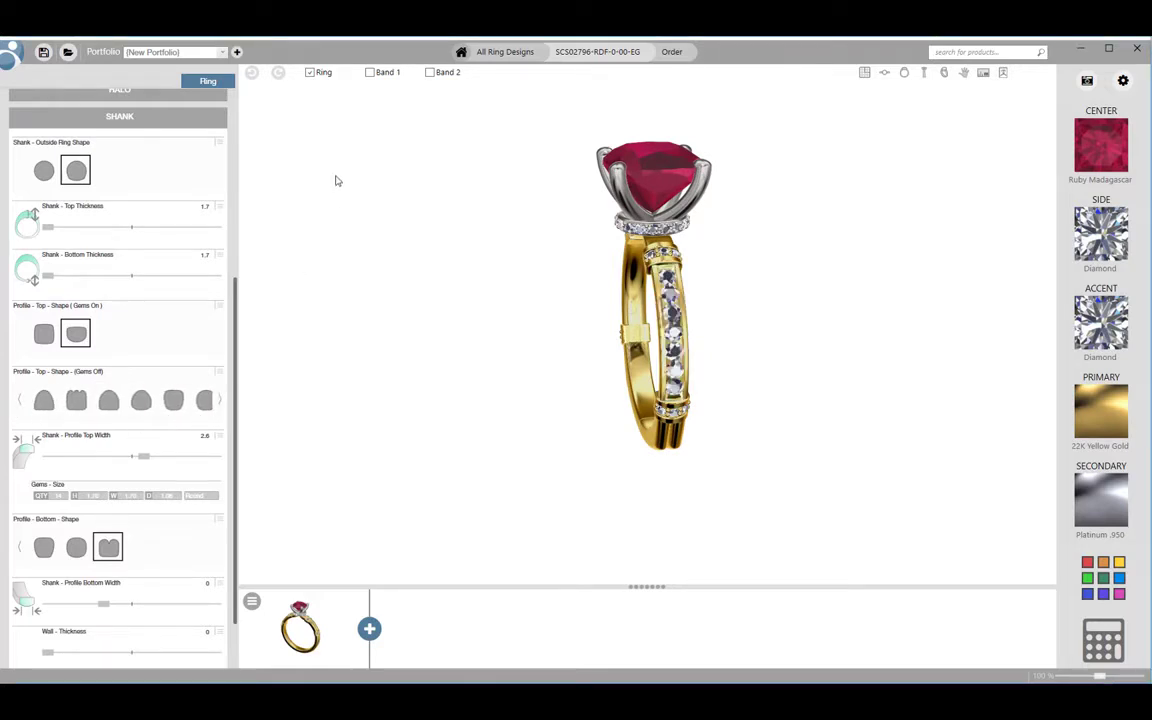
Step: Add a matching Band 1 beside the ruby ring and show its design options
left_click(370, 73)
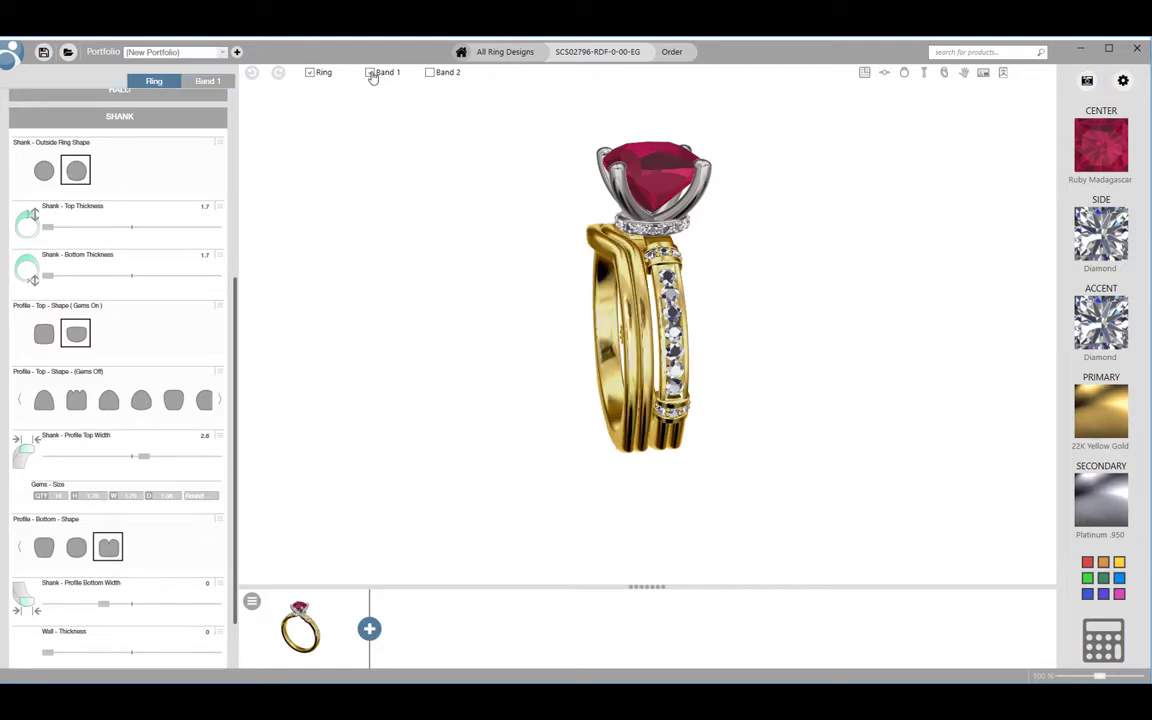
left_click_drag(414, 219, 475, 270)
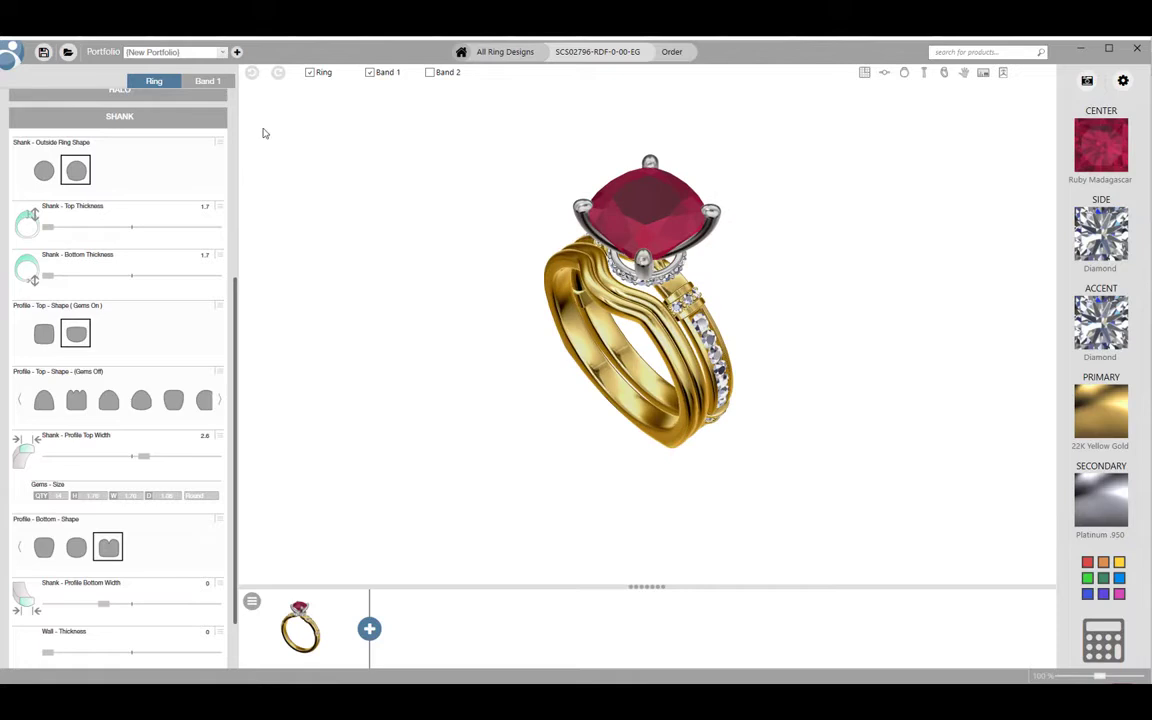
left_click(222, 87)
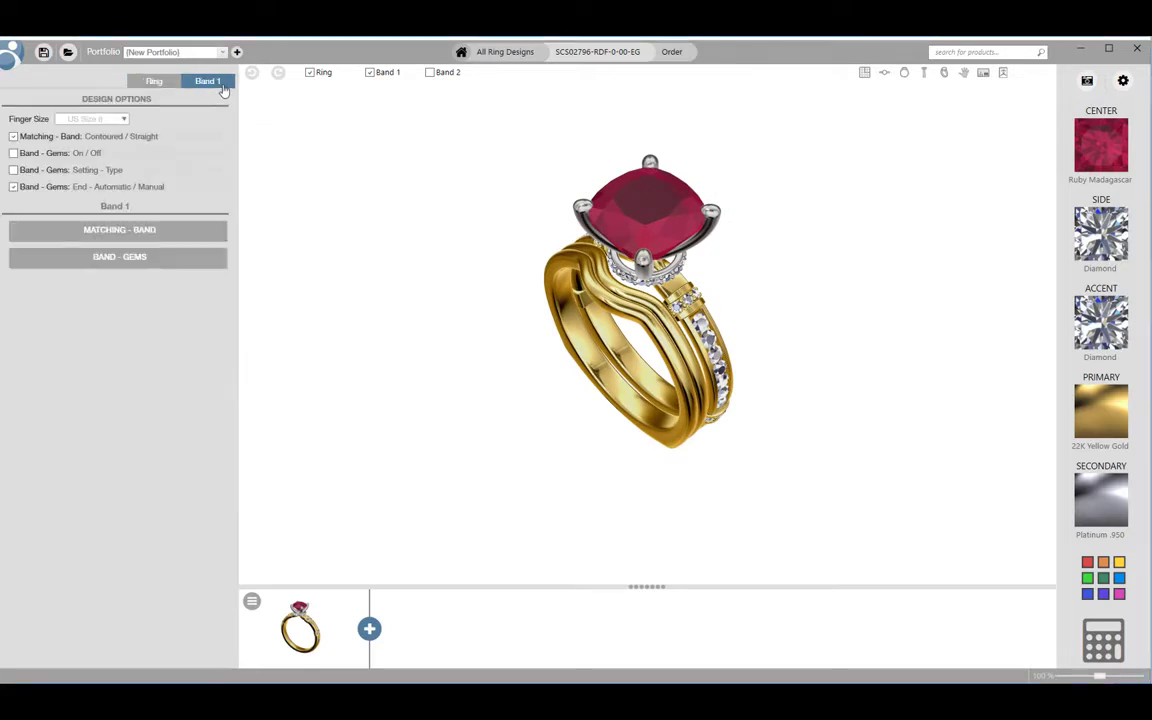
left_click_drag(460, 288, 339, 244)
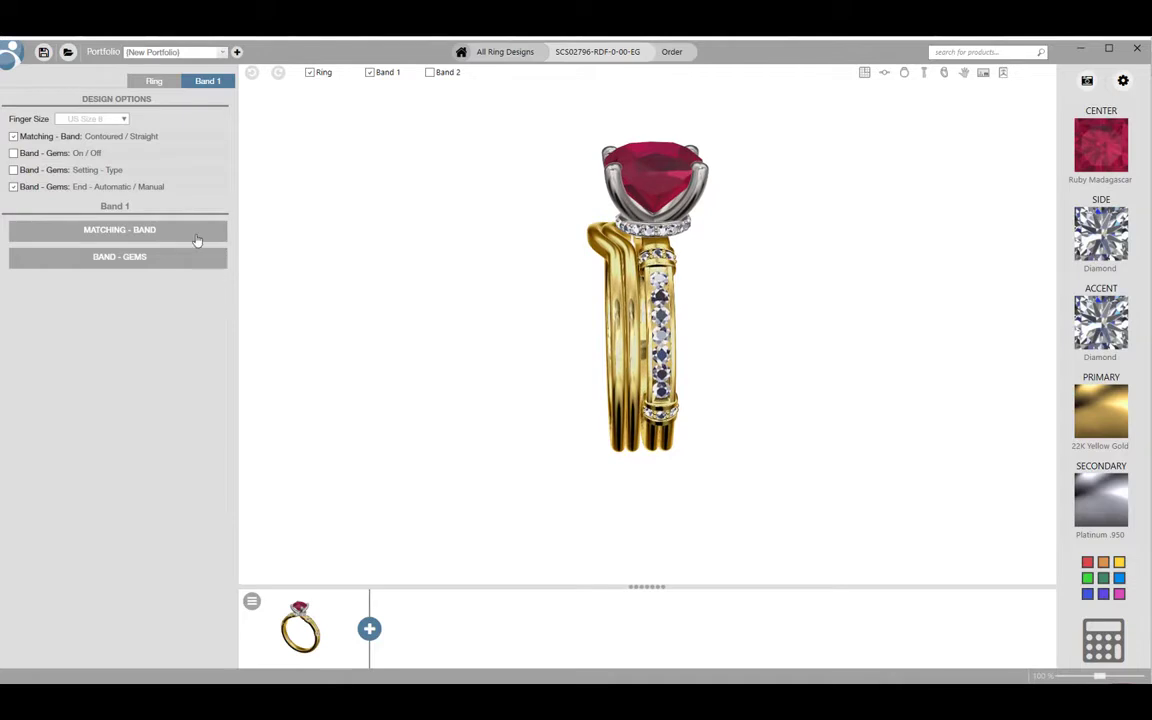
Step: Contour the band to 1.1 with the third top shape, and turn on band gems and setting type
left_click(197, 236)
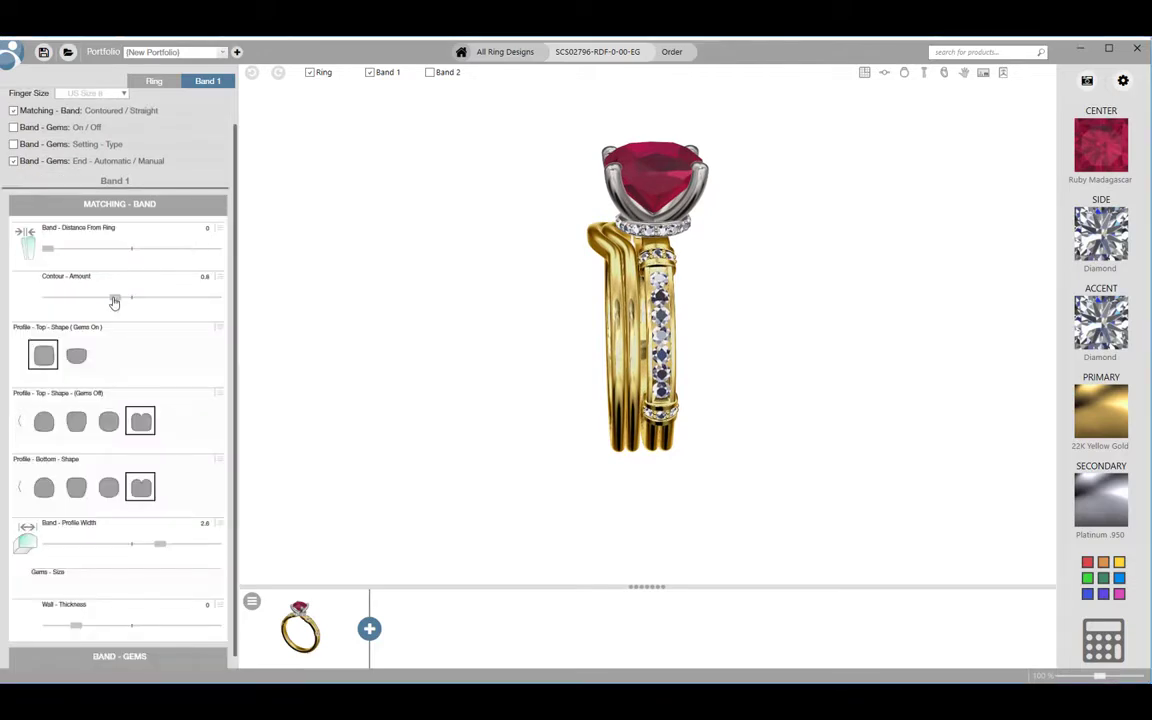
left_click_drag(115, 302, 140, 299)
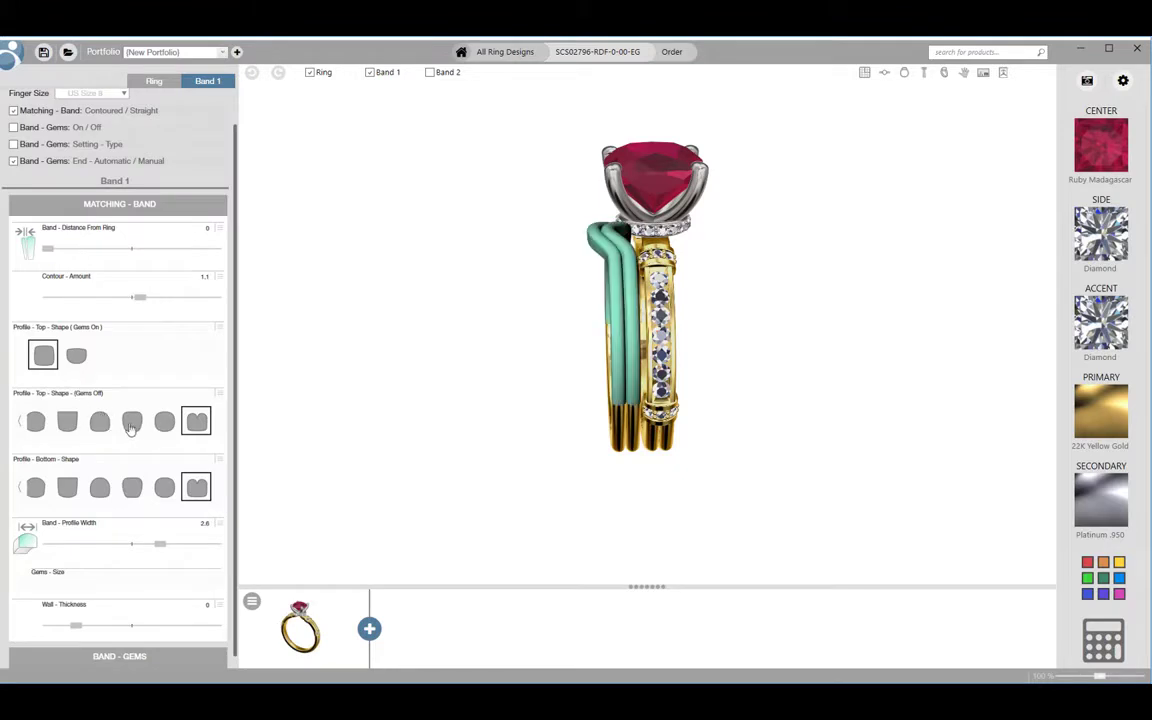
left_click(101, 422)
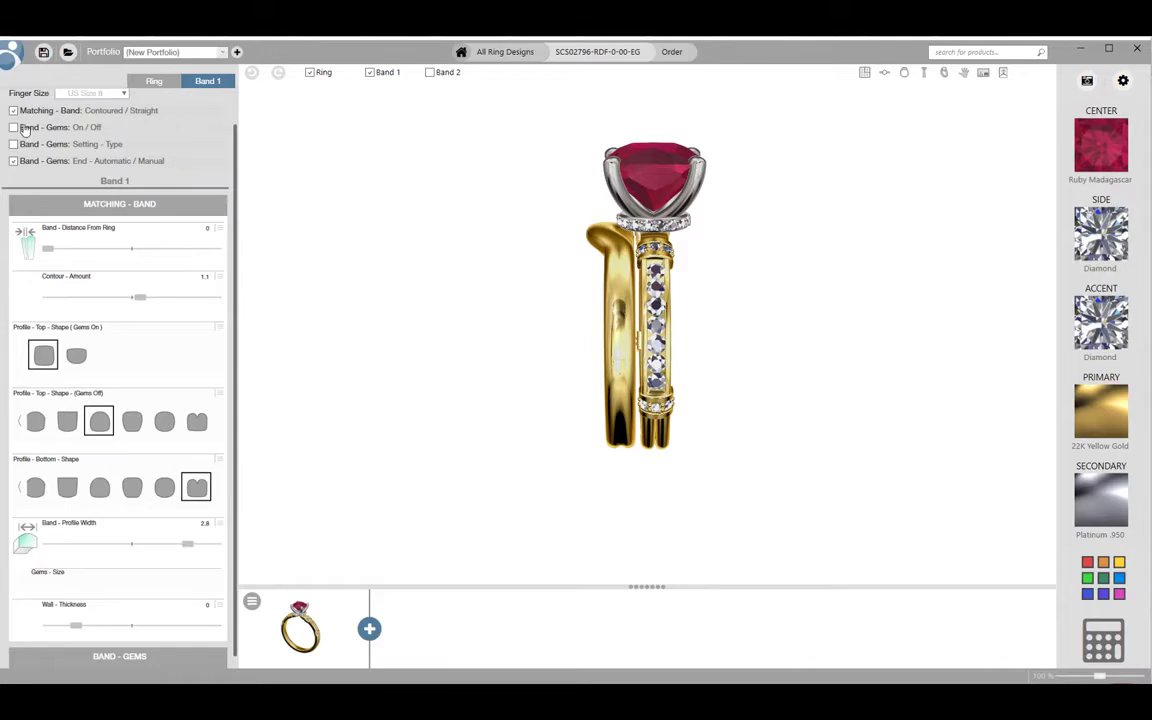
left_click(13, 127)
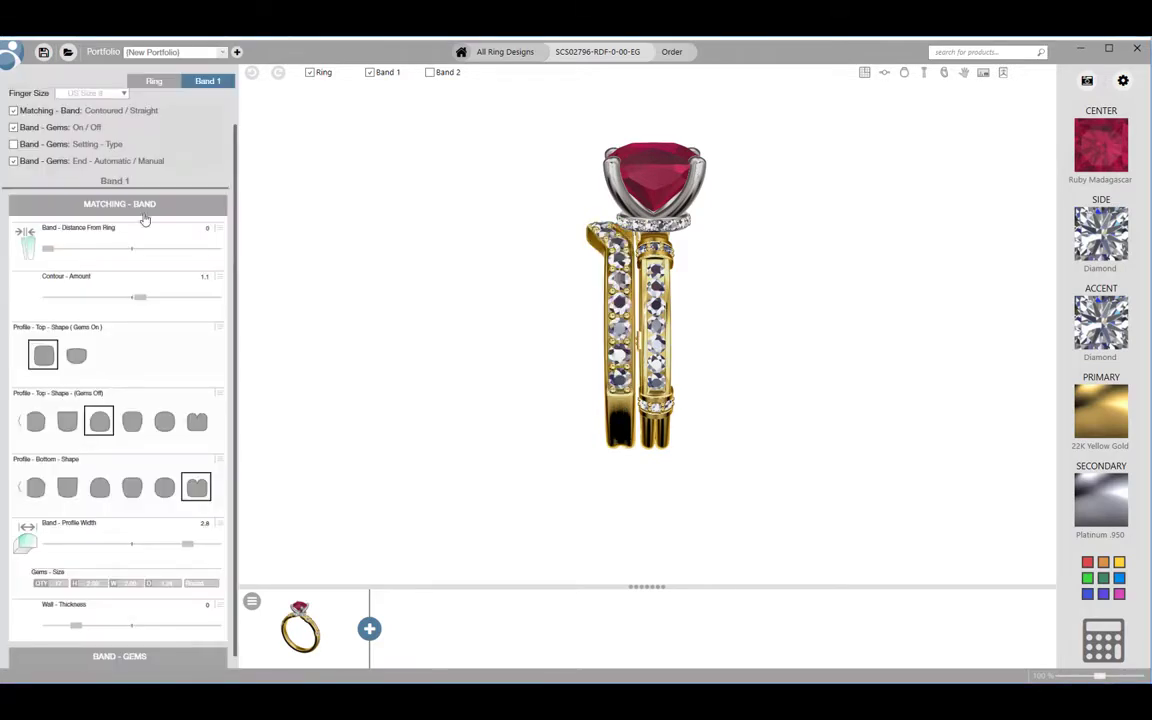
left_click(14, 144)
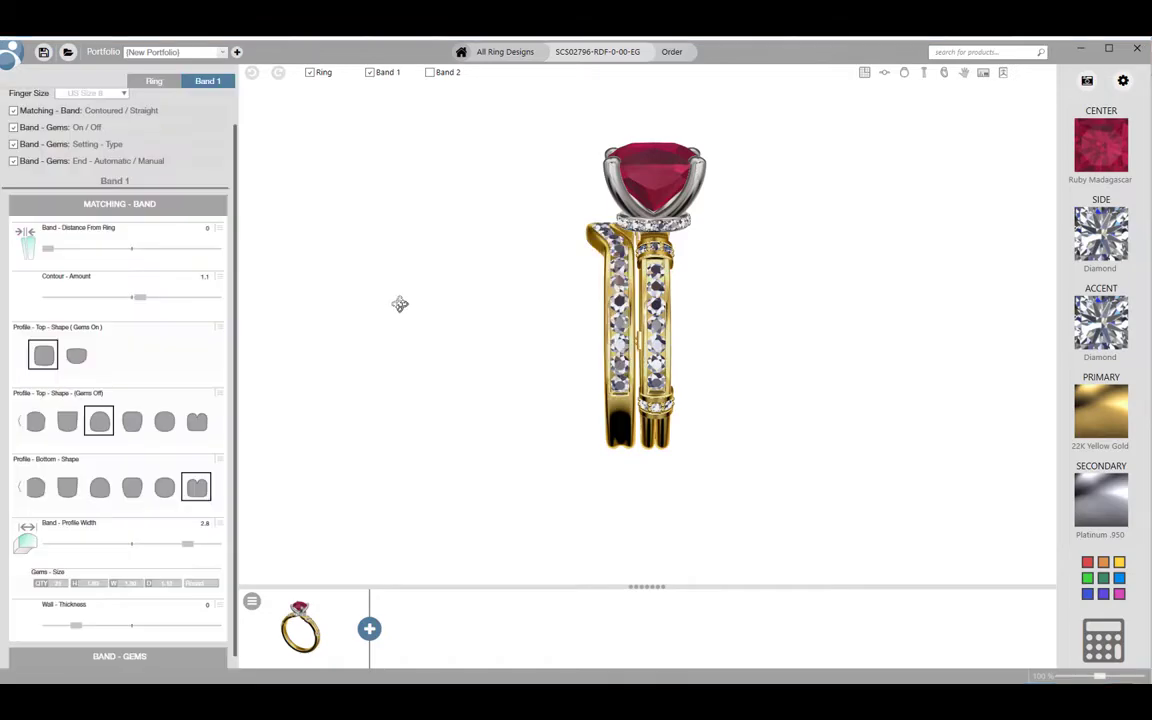
left_click_drag(403, 342, 467, 320)
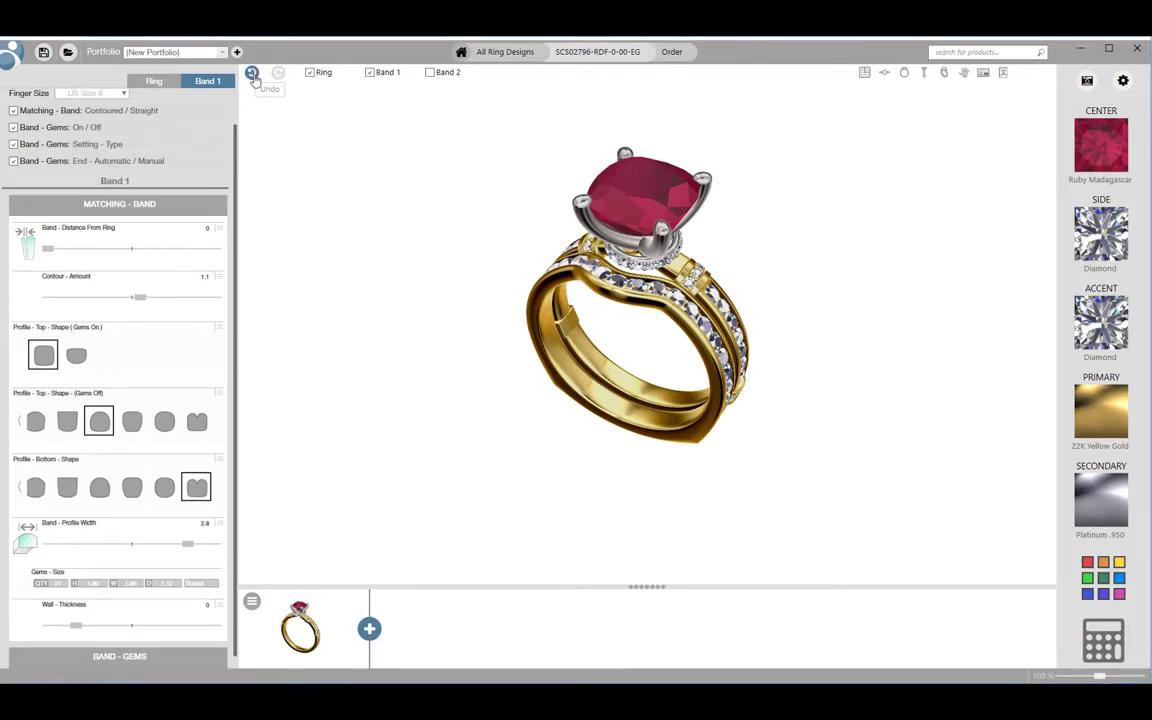
Step: Undo then redo to keep the channel-set band gems, and reset the gems-off top profile to default
left_click(253, 76)
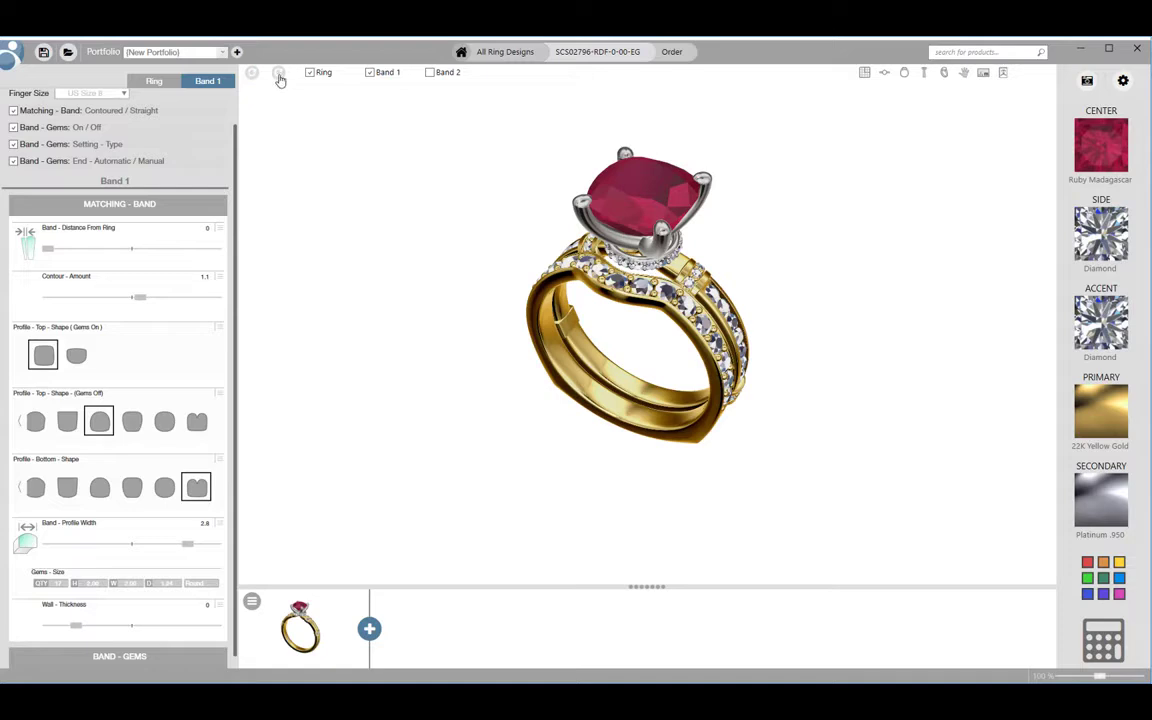
left_click(280, 78)
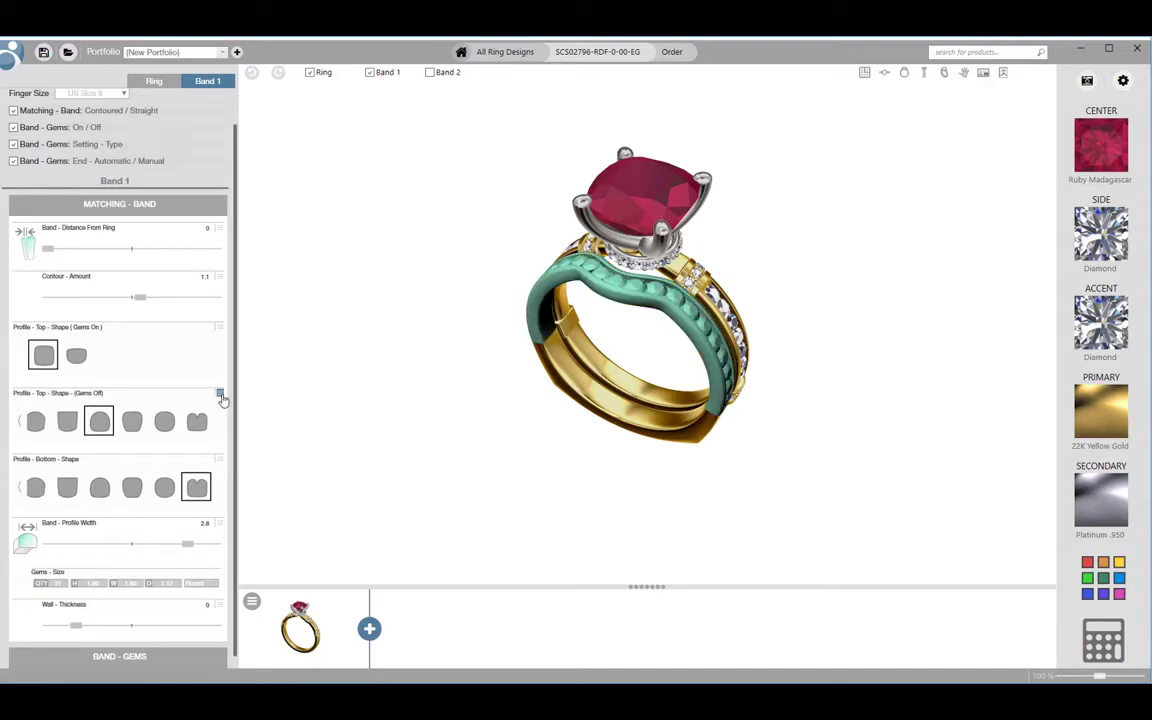
left_click(220, 394)
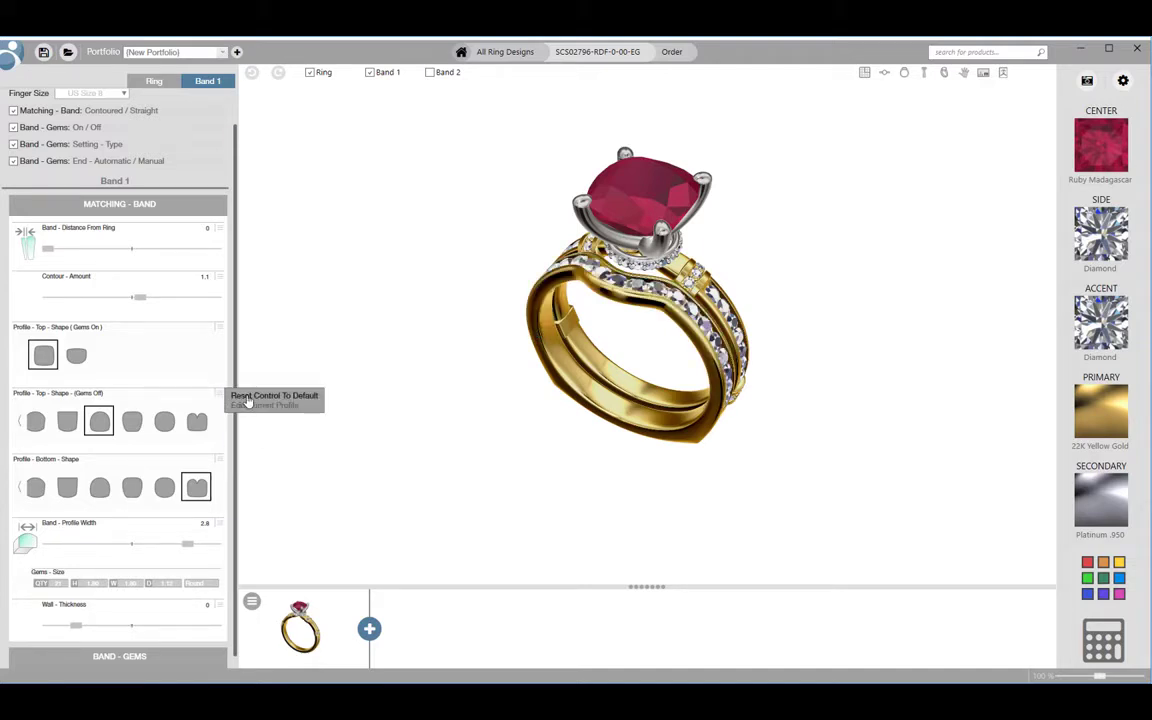
left_click(249, 399)
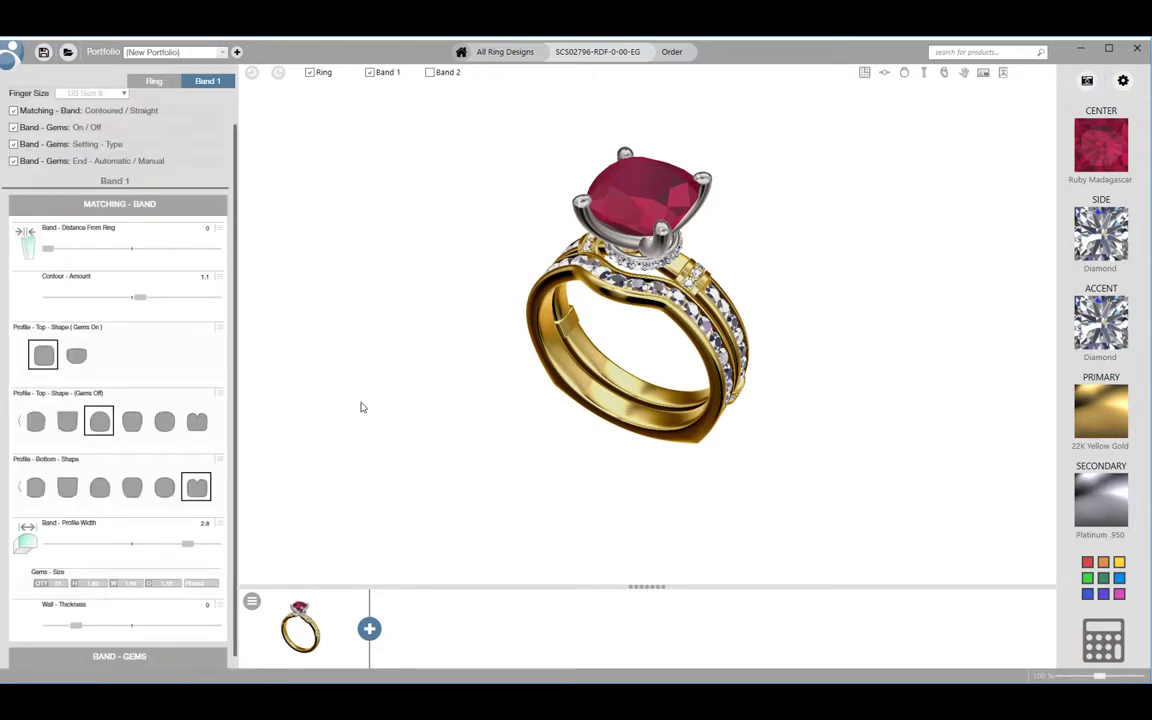
left_click_drag(362, 407, 267, 375)
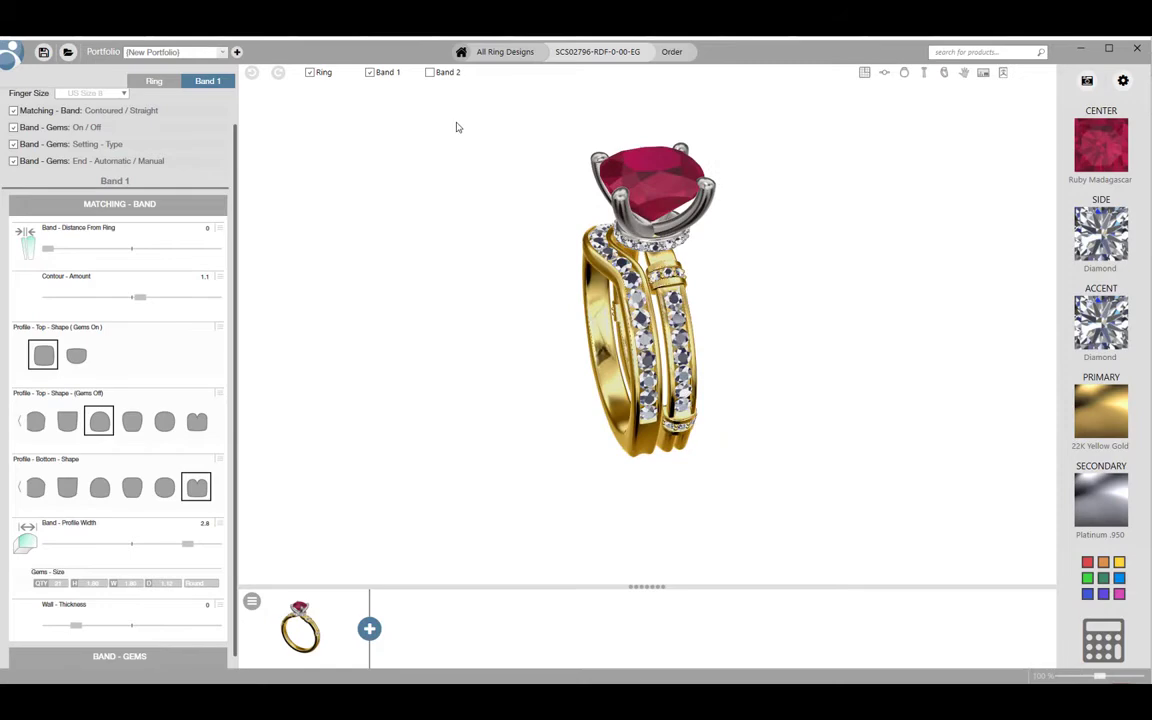
left_click(522, 57)
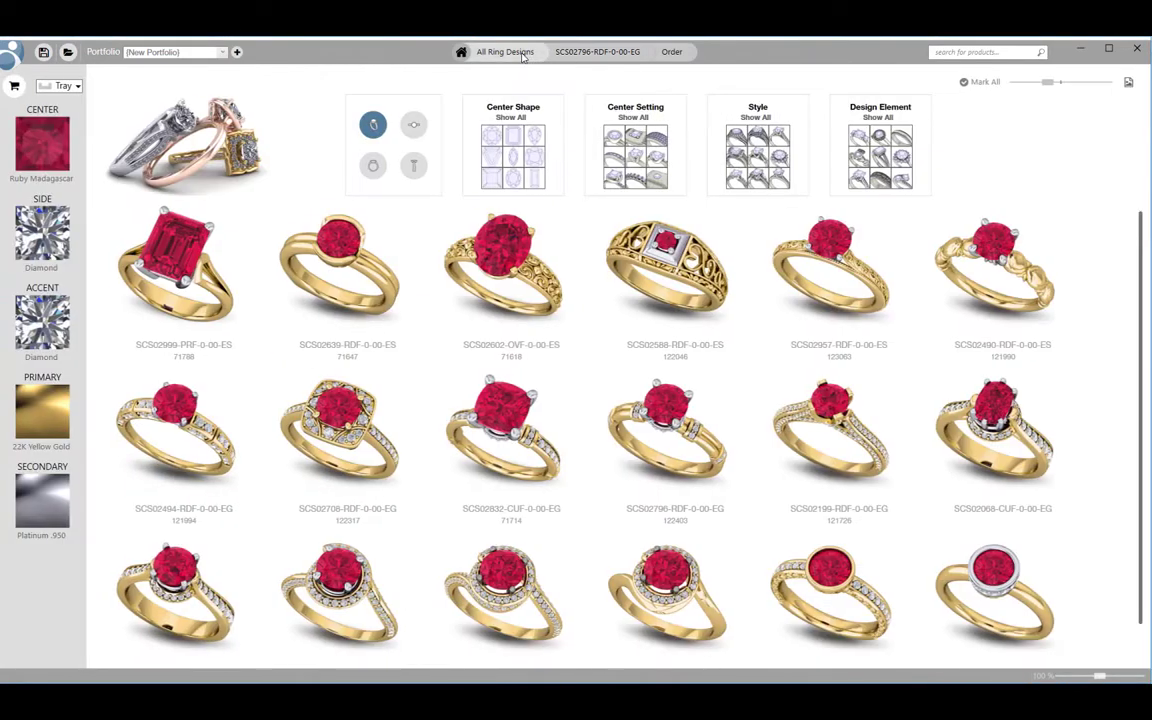
left_click(530, 55)
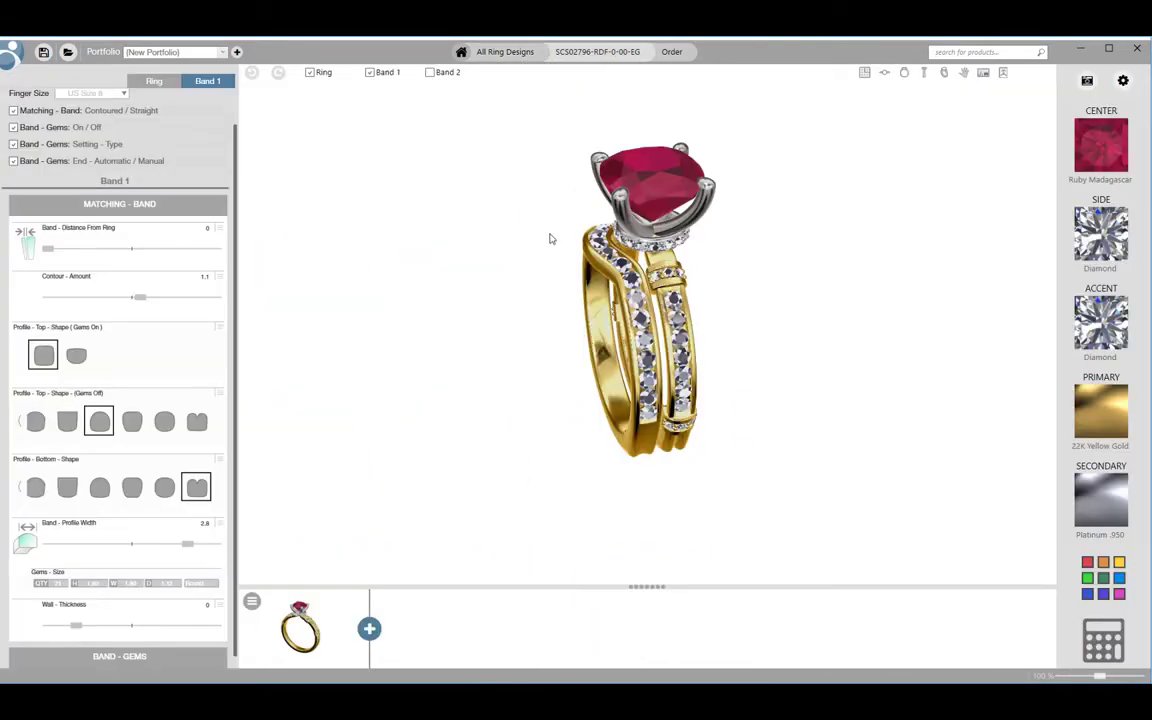
left_click_drag(548, 237, 502, 346)
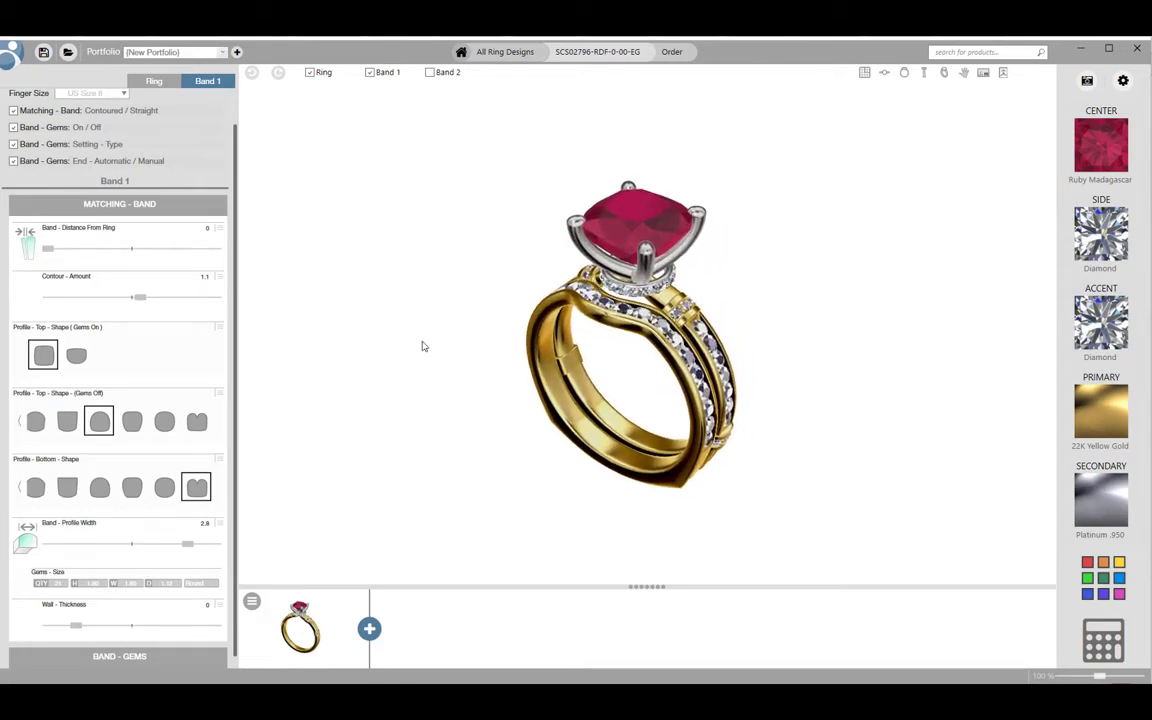
Step: Create a new portfolio titled with the customer's name for this ring design
left_click(237, 53)
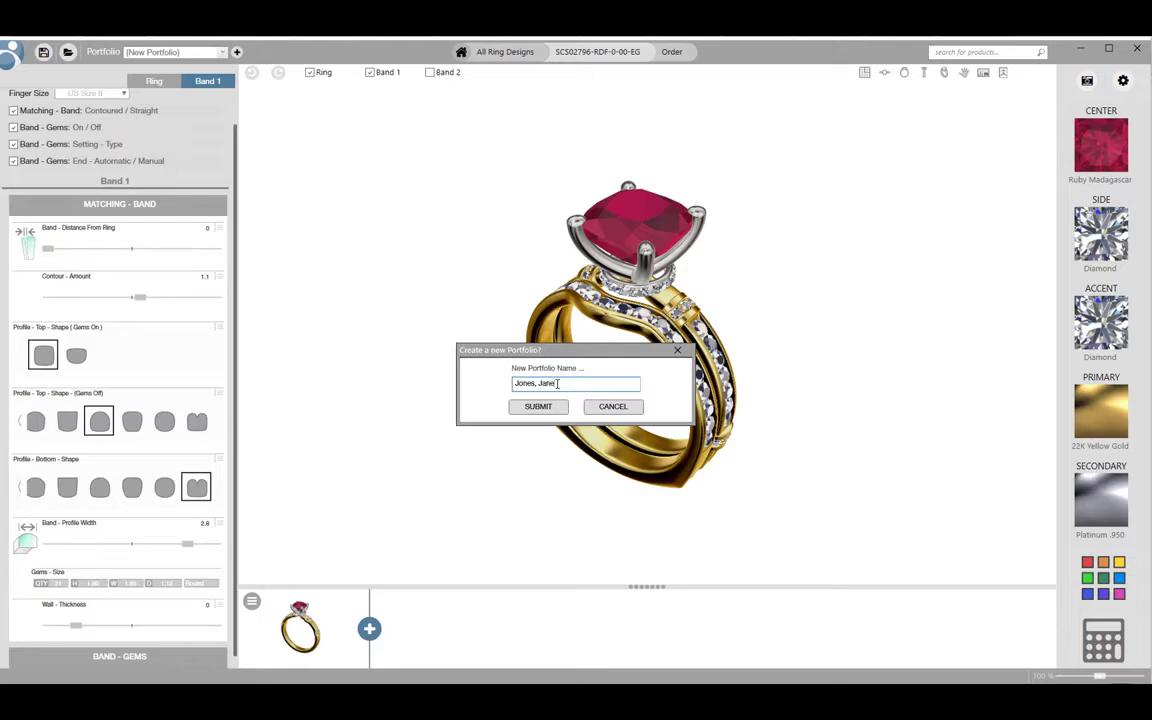
left_click(538, 407)
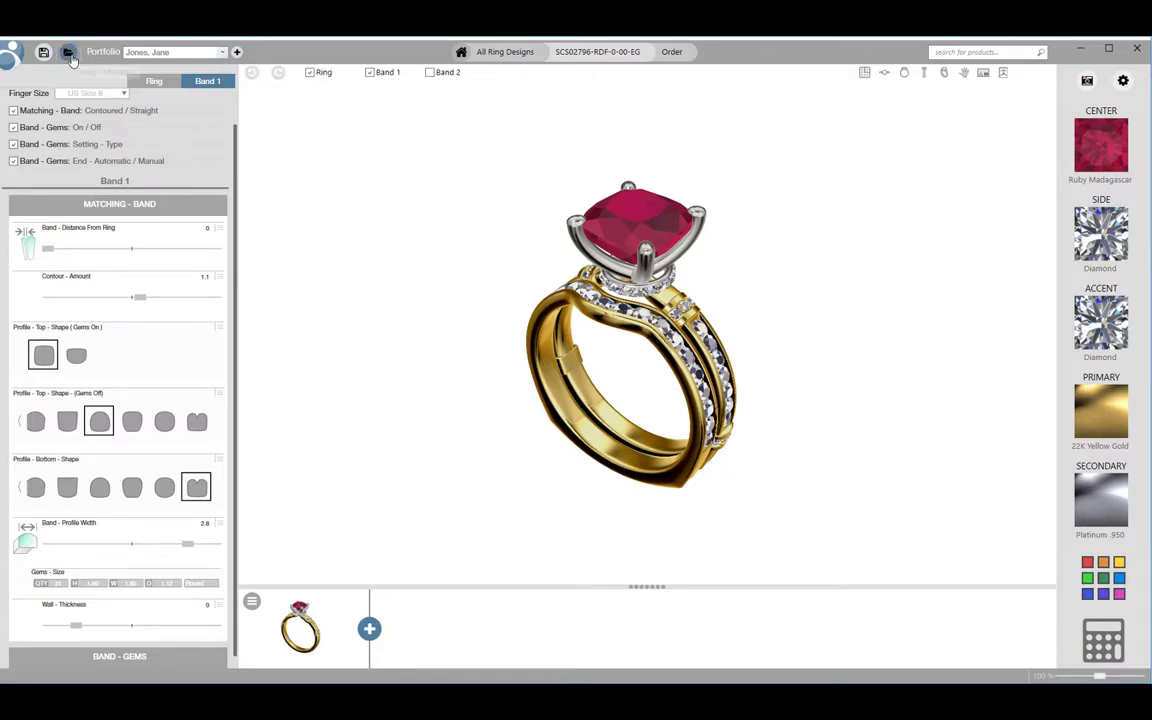
Step: In Design Manager, fill in the customer's first and last name and the comment 'Engagment June Finger 8'
left_click(68, 53)
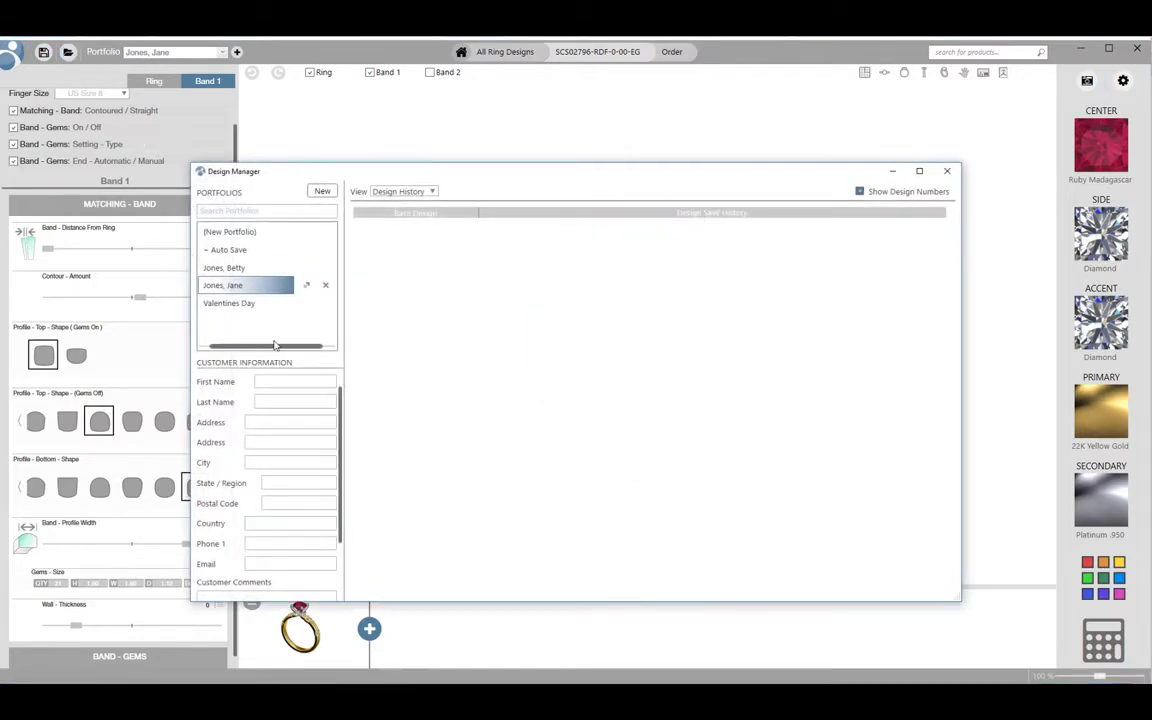
left_click(282, 383)
left_click(286, 400)
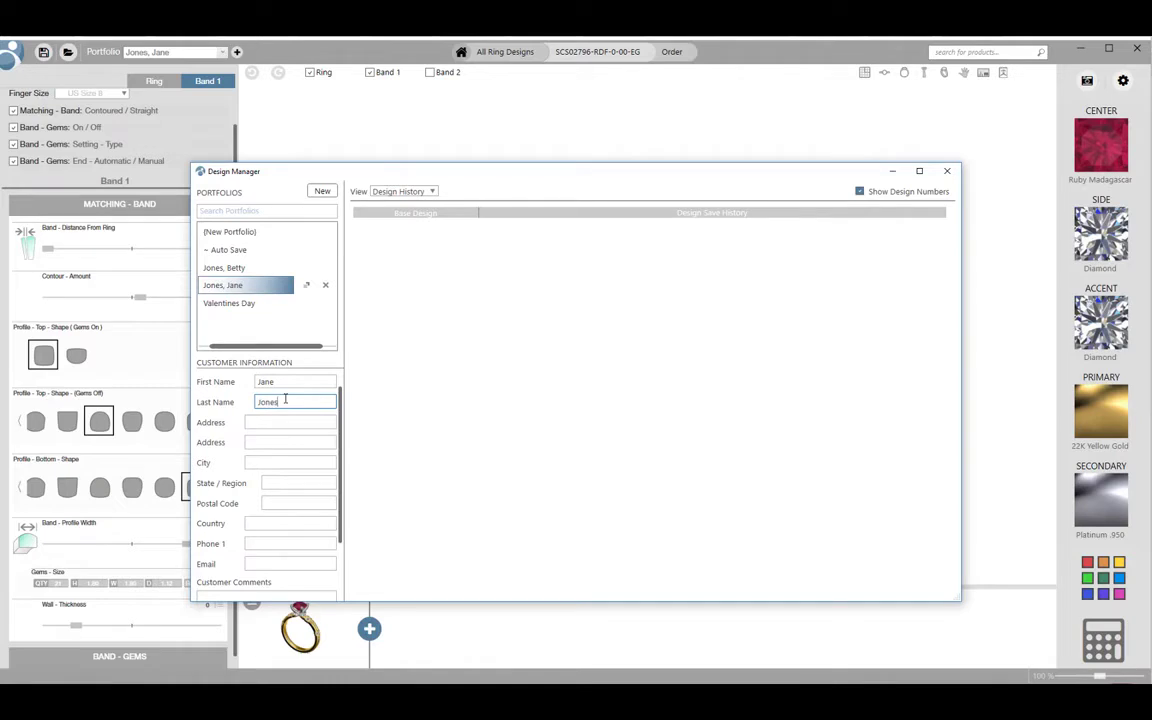
scroll(290, 477, "down", 1)
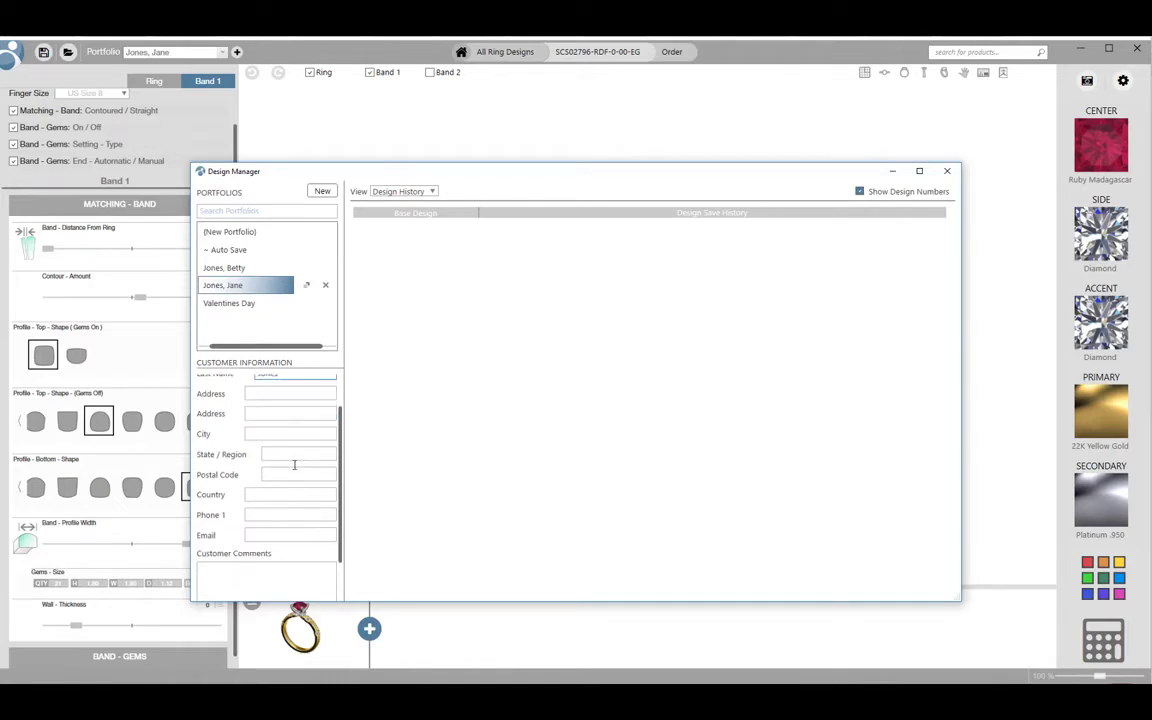
scroll(294, 464, "up", 1)
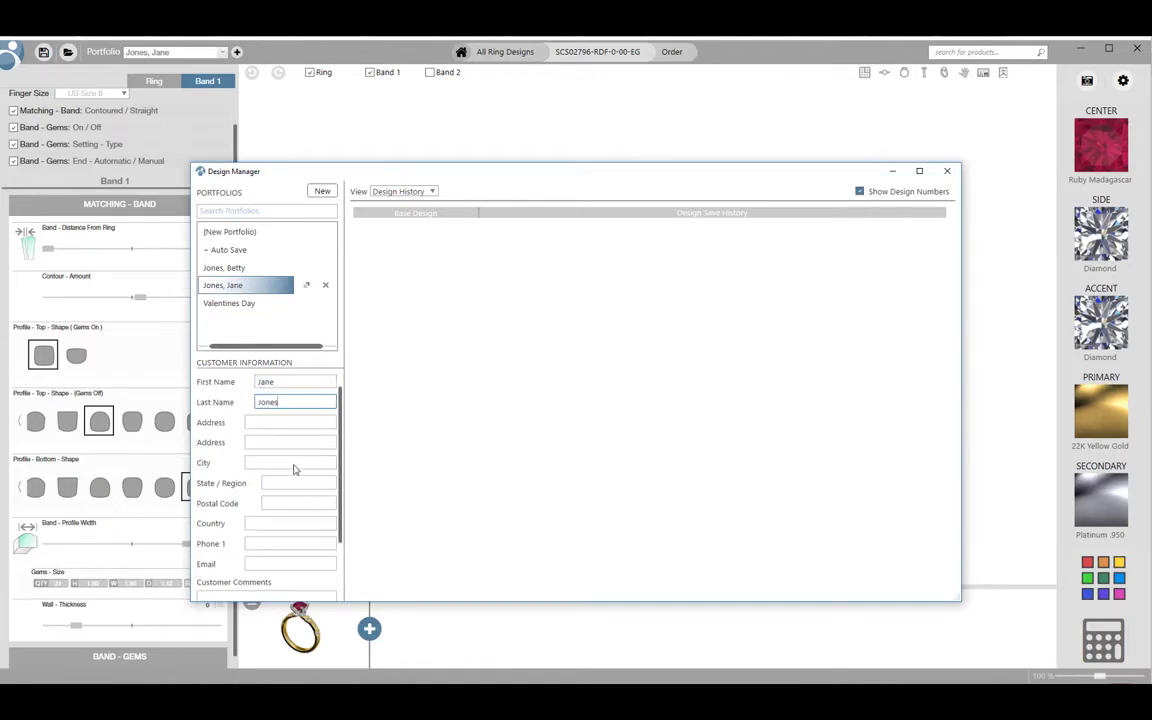
scroll(294, 464, "down", 2)
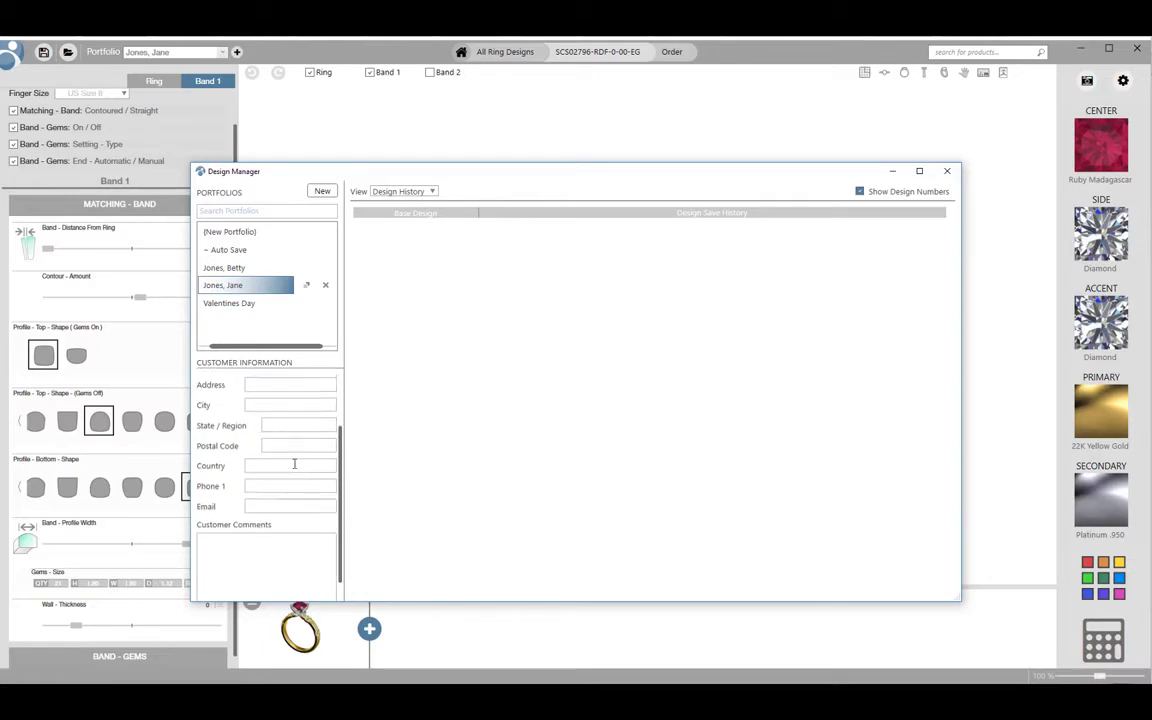
left_click(268, 546)
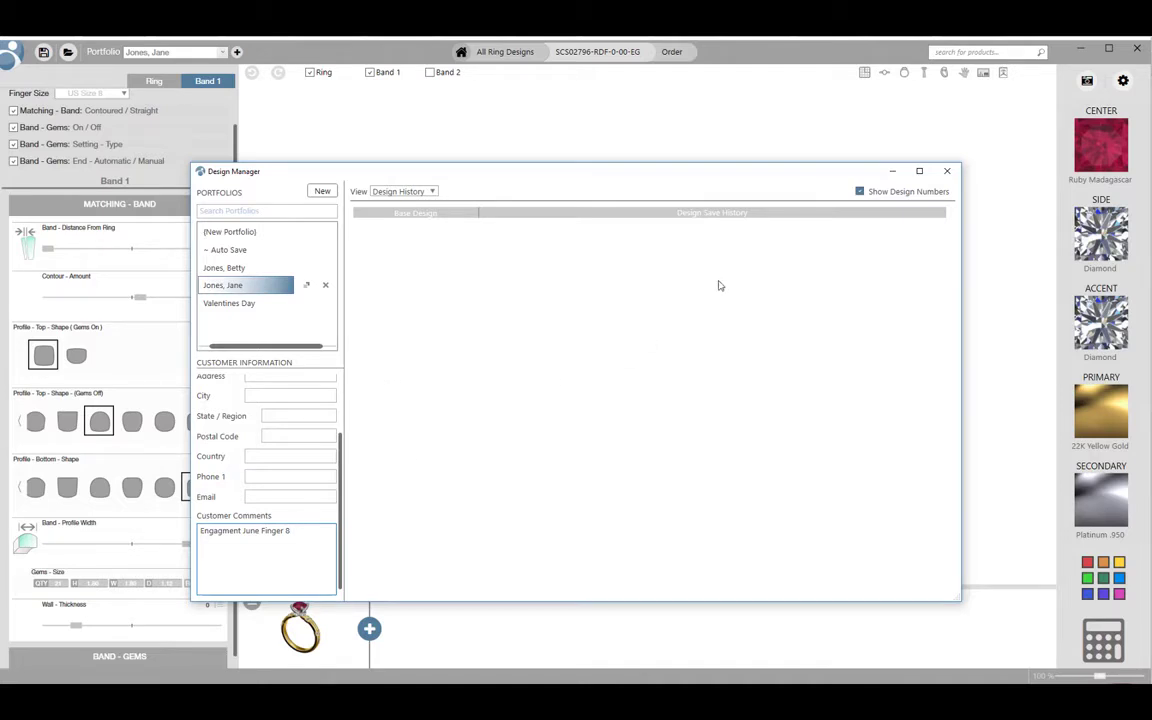
left_click(948, 172)
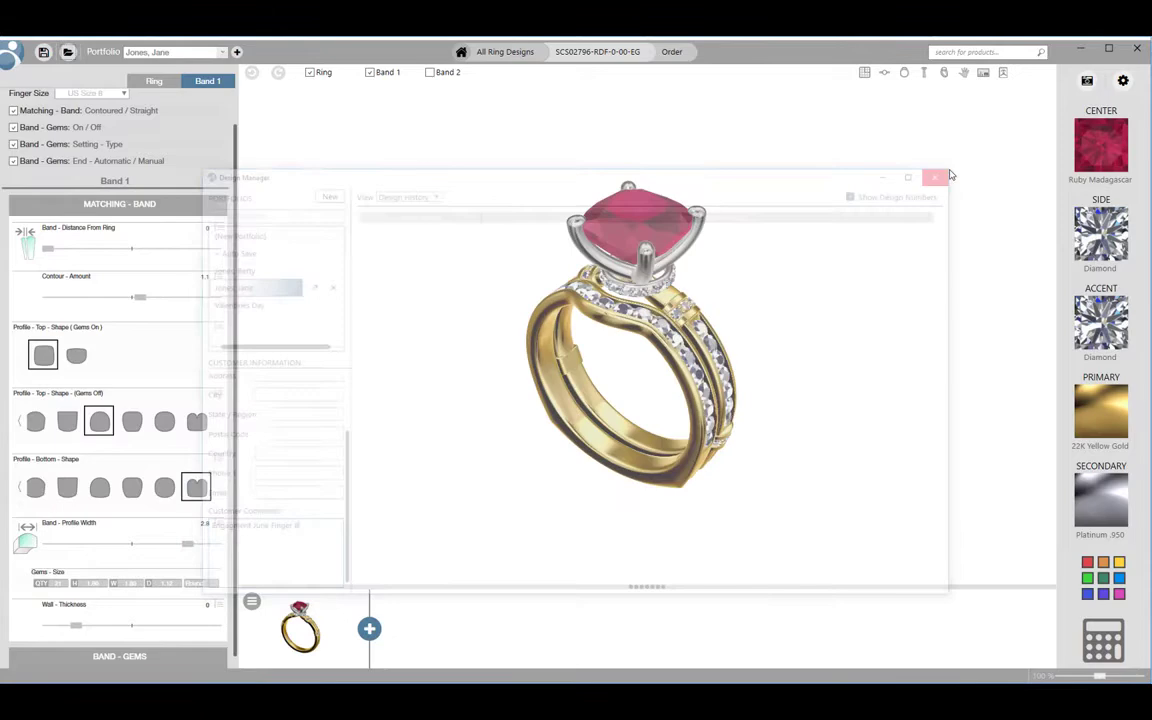
Step: Turn off the matching band's gems so it is plain
mouse_move(746, 327)
left_mouse_down()
mouse_move(672, 334)
mouse_move(730, 343)
left_mouse_up()
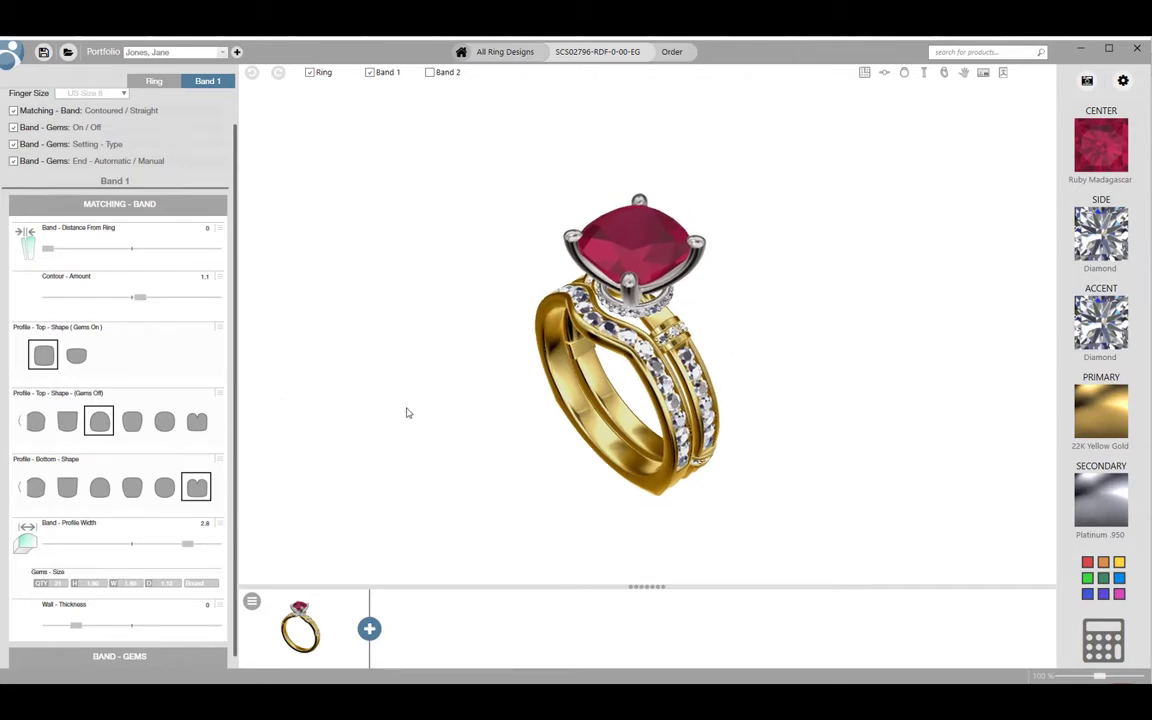
left_click_drag(383, 396, 330, 370)
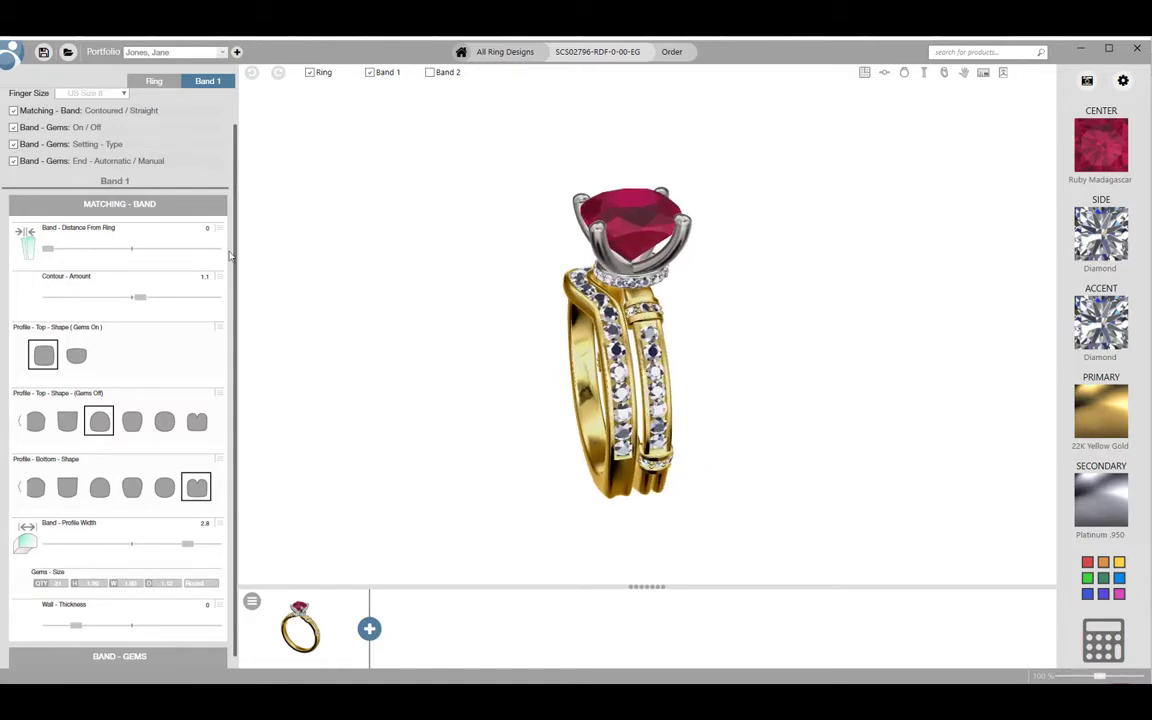
left_click(13, 127)
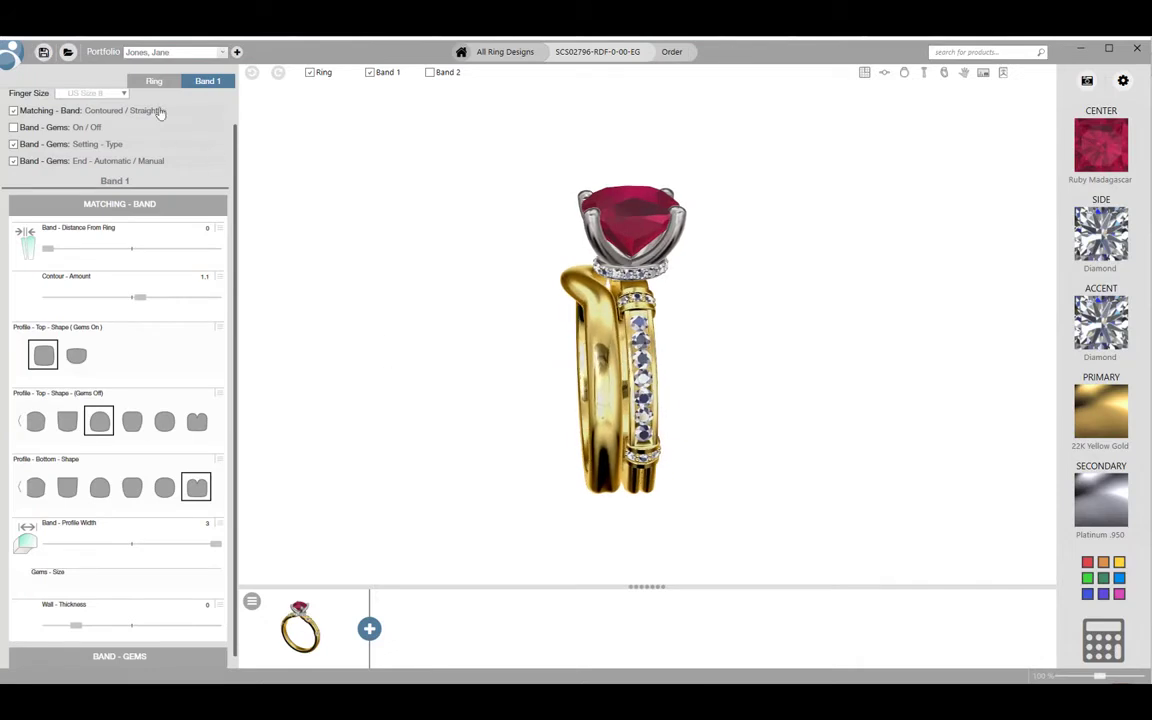
Step: Set the finger size to US Size 10
left_click(100, 95)
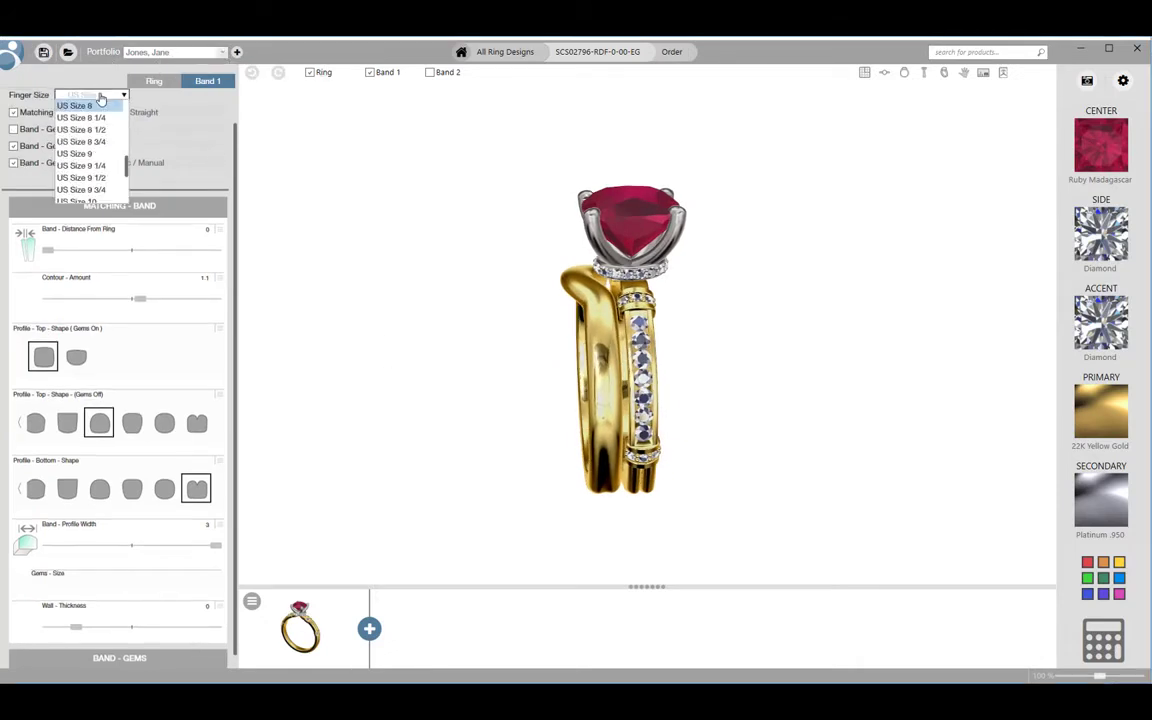
left_click(90, 104)
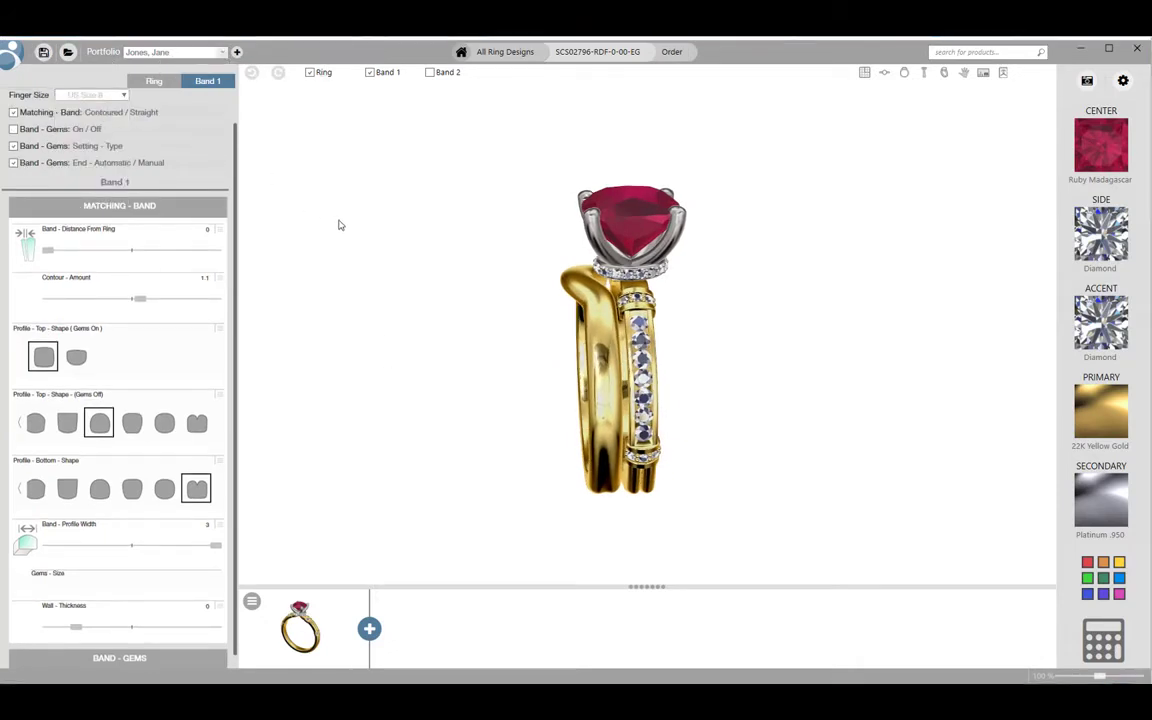
left_click_drag(429, 288, 498, 328)
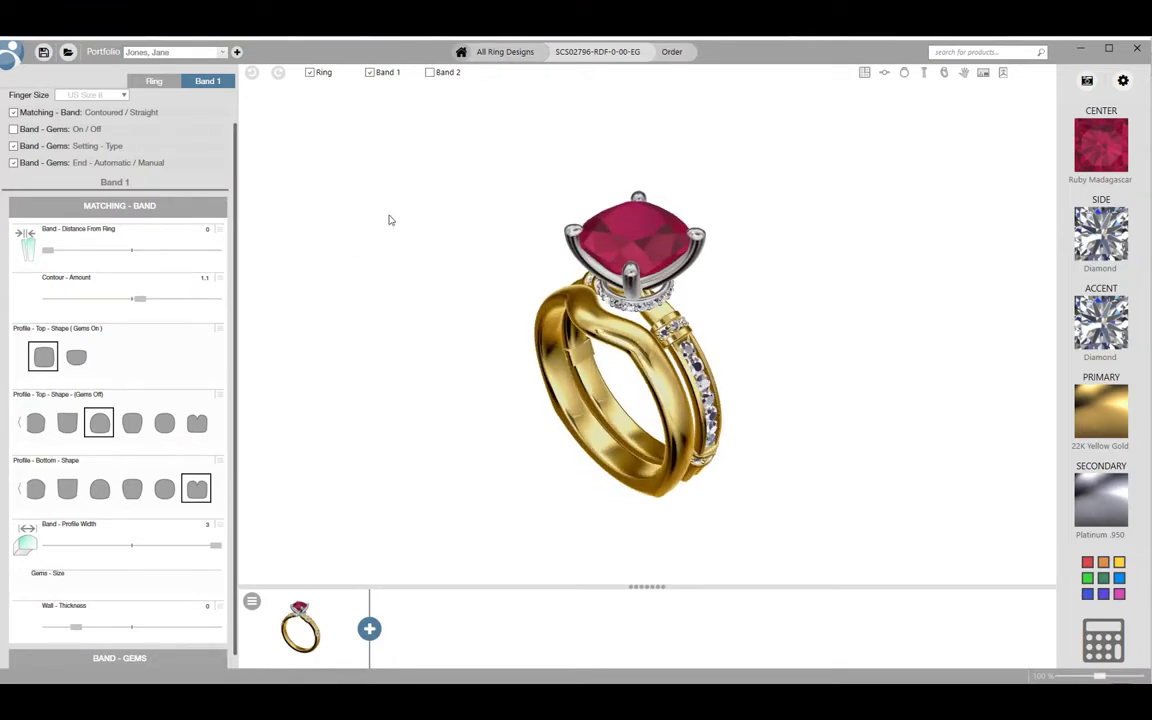
scroll(220, 270, "up", 1)
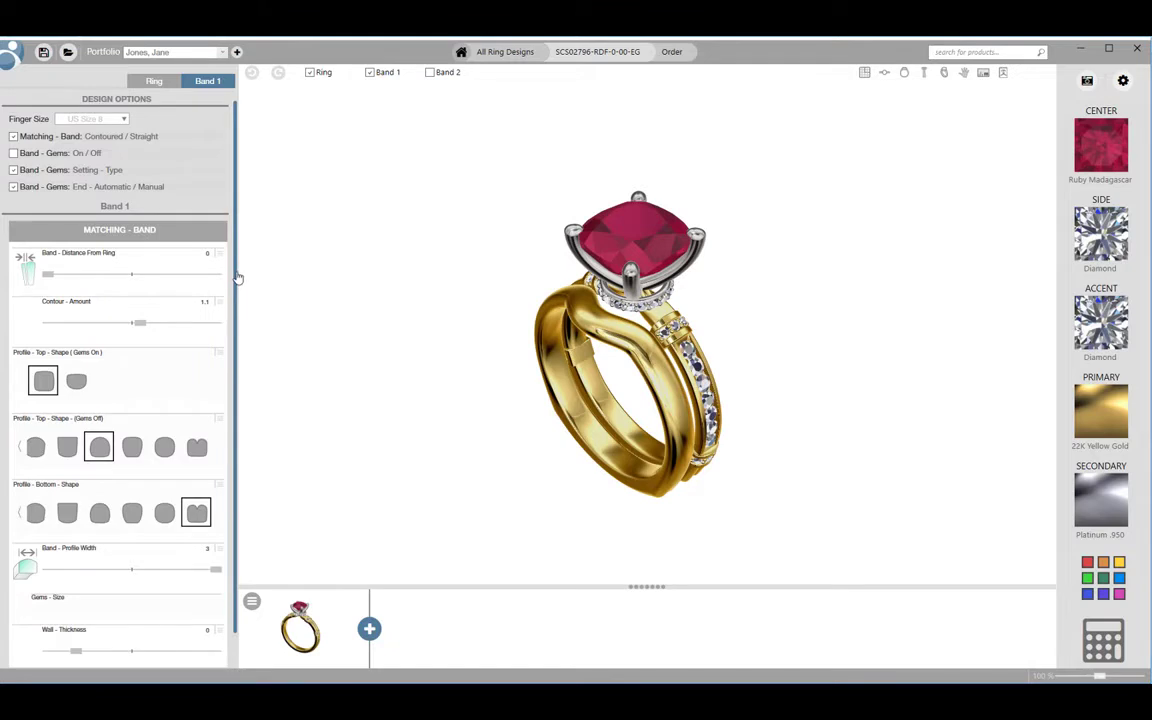
left_click(123, 120)
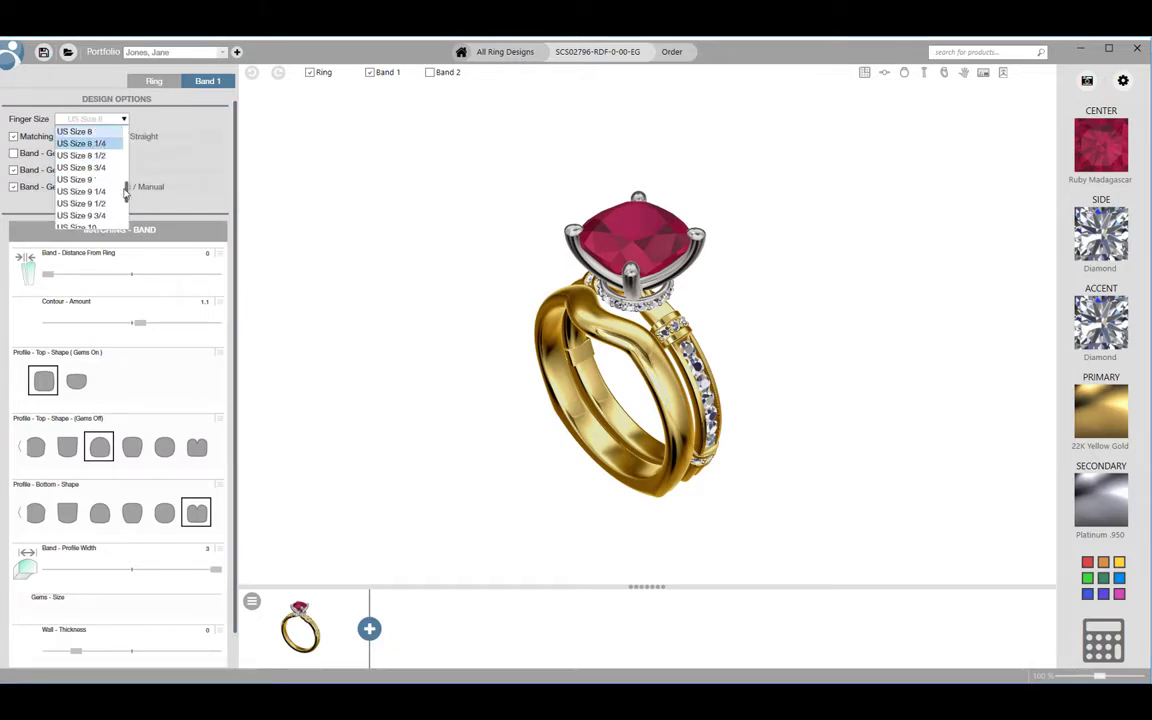
scroll(125, 190, "down", 2)
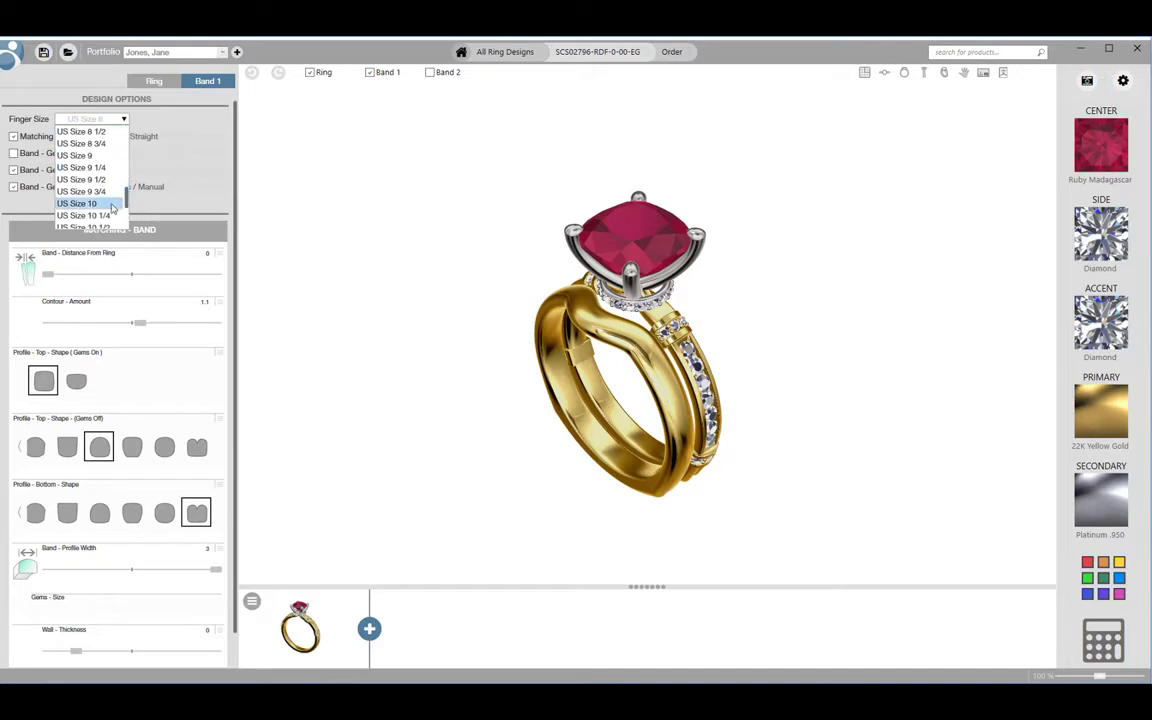
left_click(115, 192)
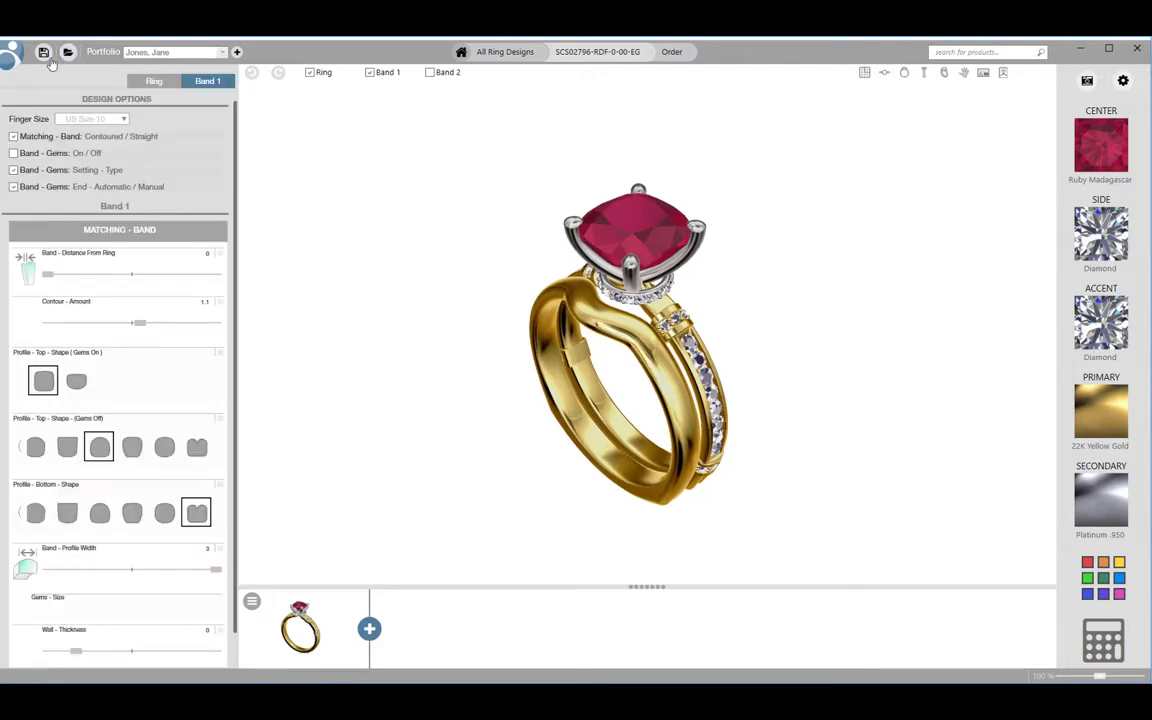
Step: Change the centre ruby to a rectangular emerald cut and expand the SETTING - CENTER options
left_click(165, 83)
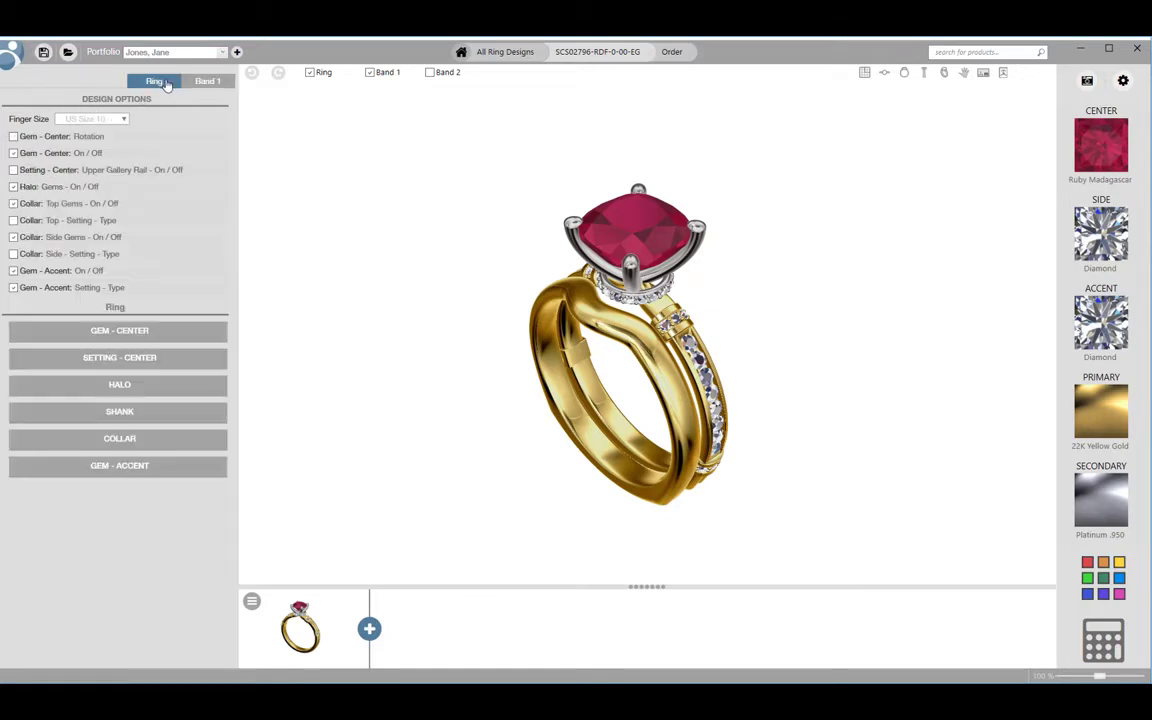
left_click(159, 333)
left_click(169, 382)
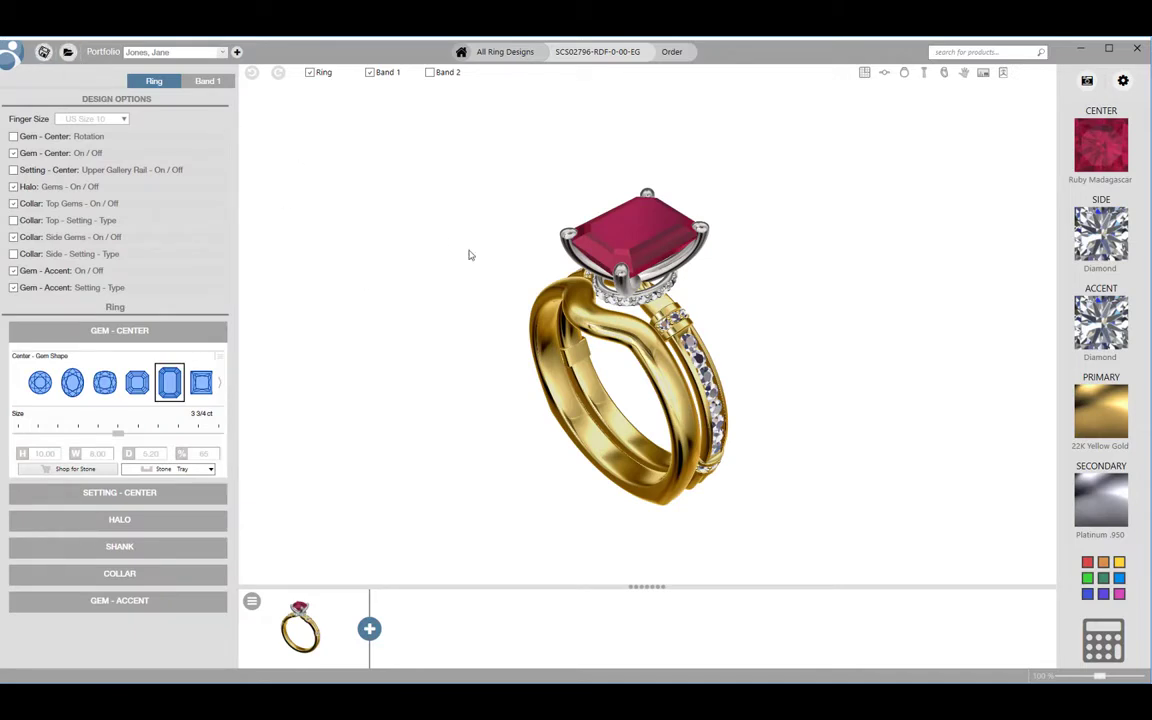
left_click(191, 500)
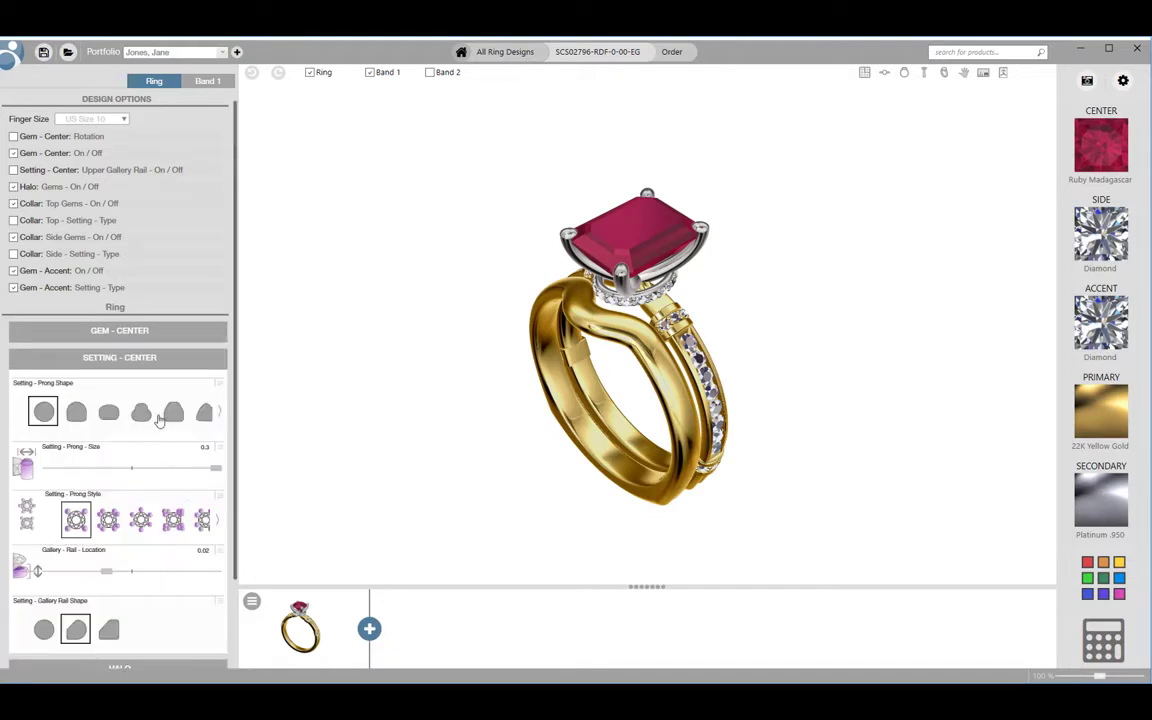
Step: Try the fourth prong shape on the centre setting, then reload the earlier saved design from Design Manager
left_click(142, 413)
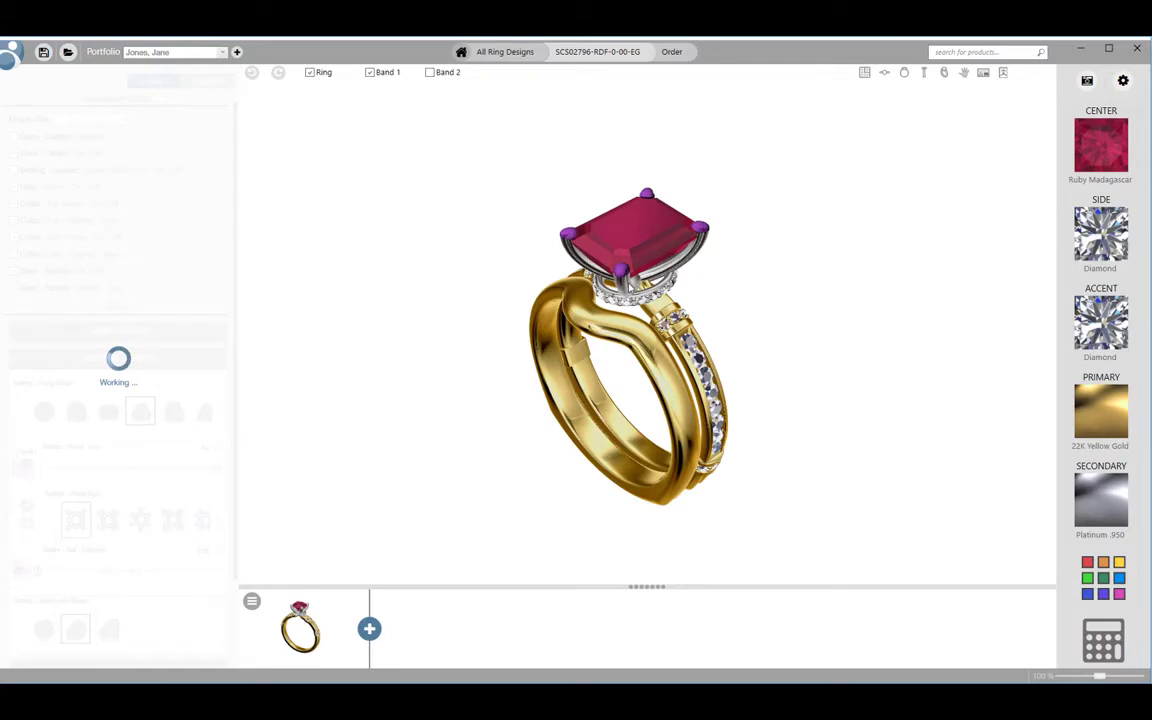
left_click_drag(570, 258, 605, 231)
scroll(605, 231, "up", 3)
right_click_drag(664, 248, 566, 224)
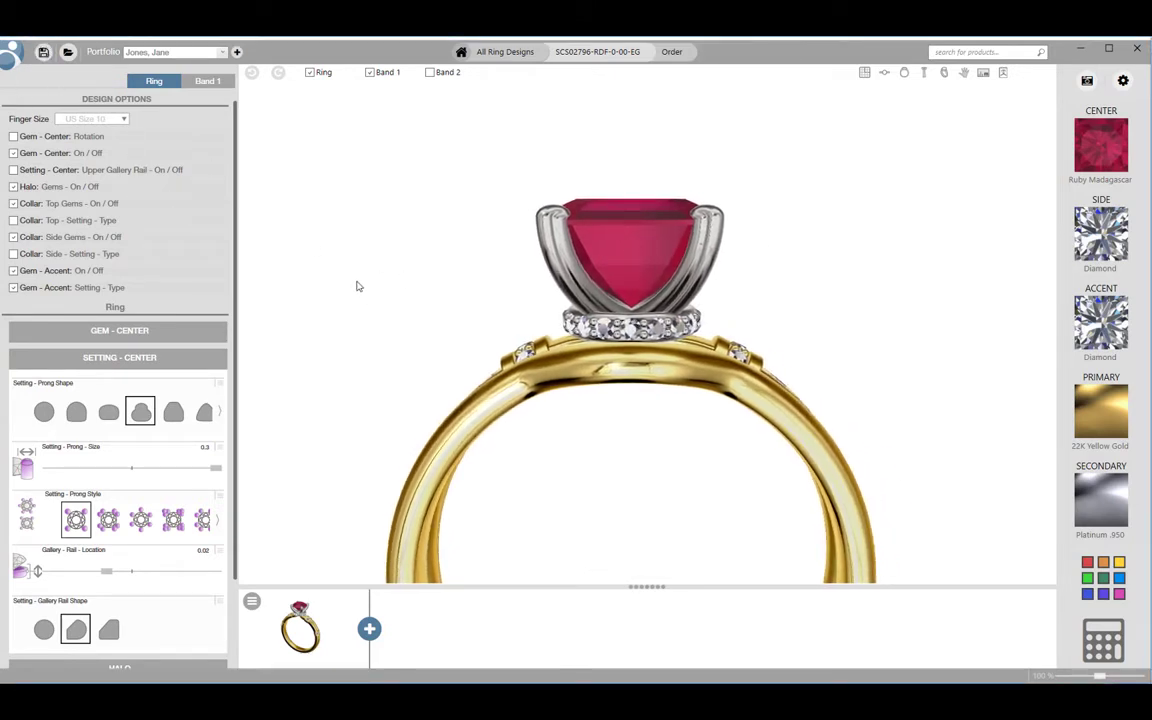
left_click(69, 57)
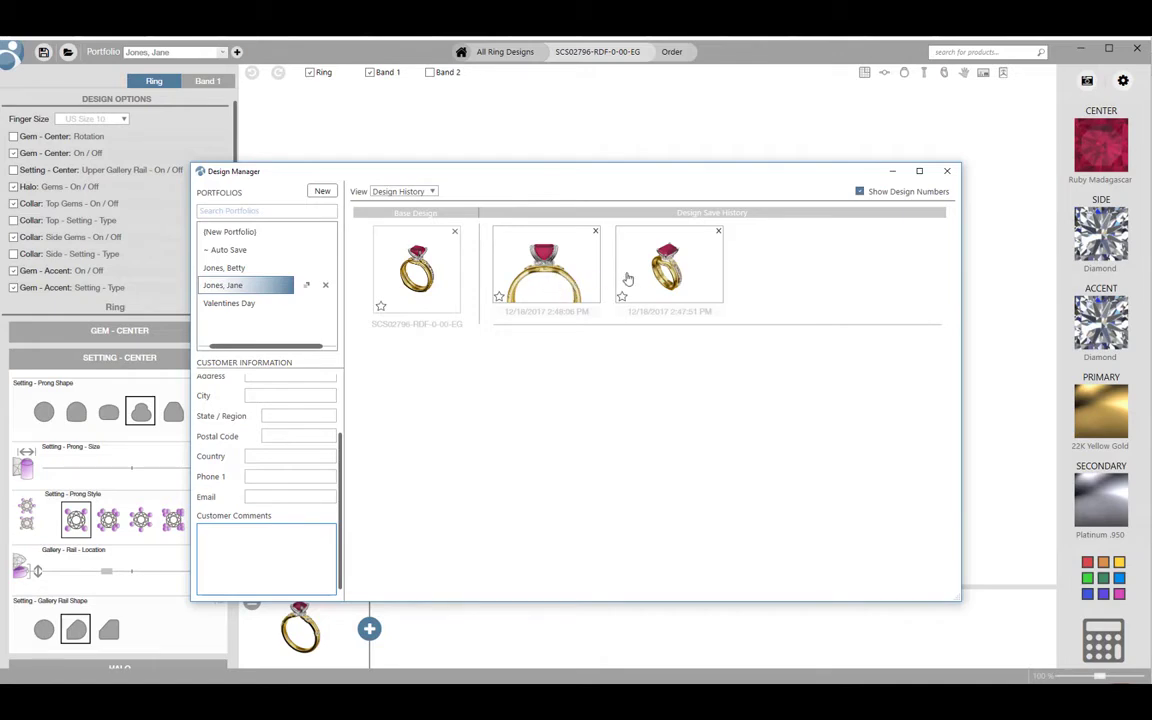
left_click(666, 278)
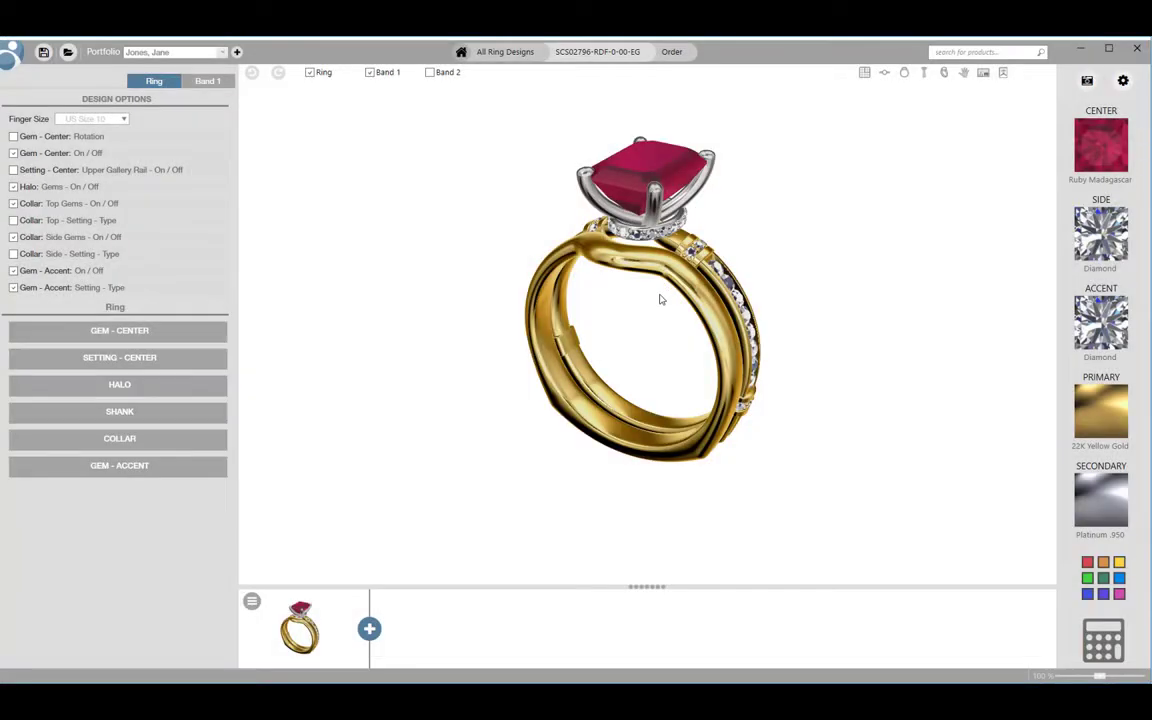
Step: Tilt, zoom and pan so the emerald-cut ring is enlarged and centred
left_click_drag(659, 298, 654, 381)
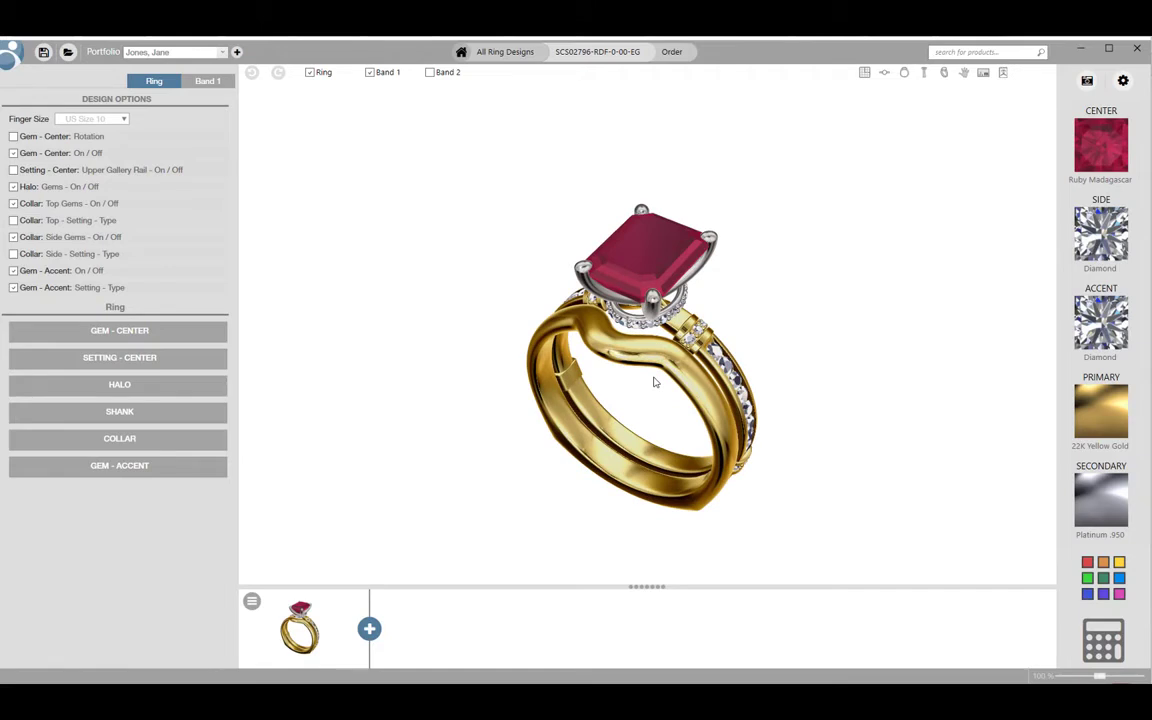
scroll(654, 378, "up", 3)
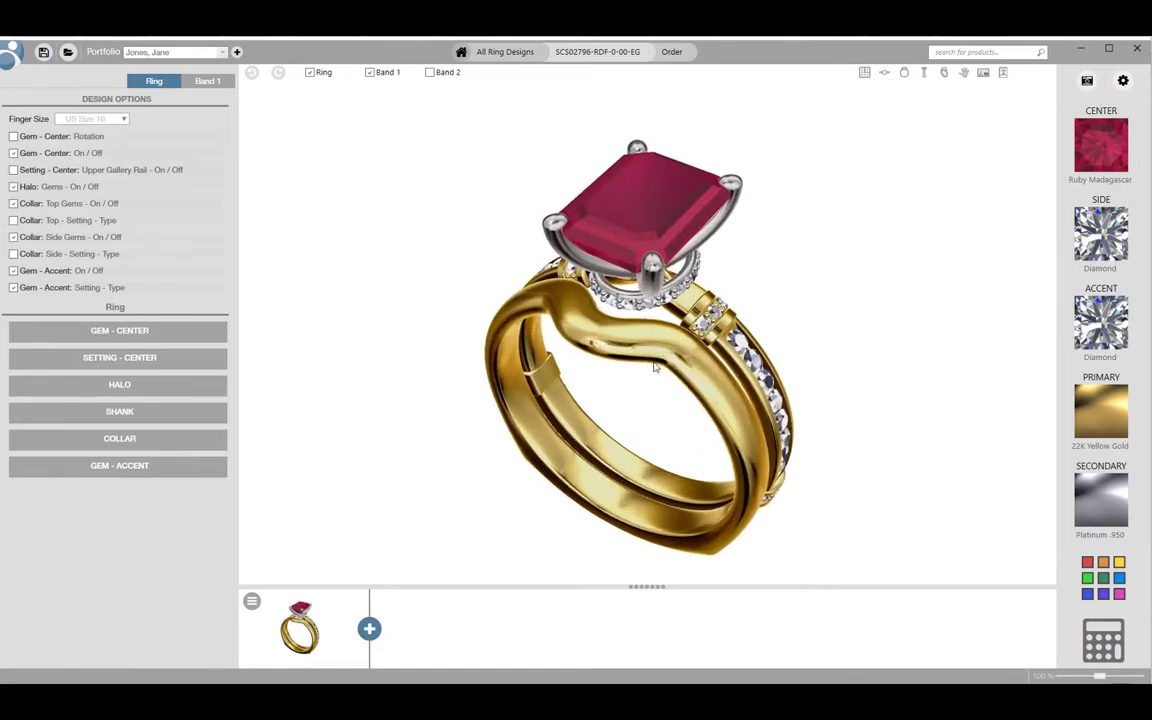
right_click_drag(654, 368, 640, 346)
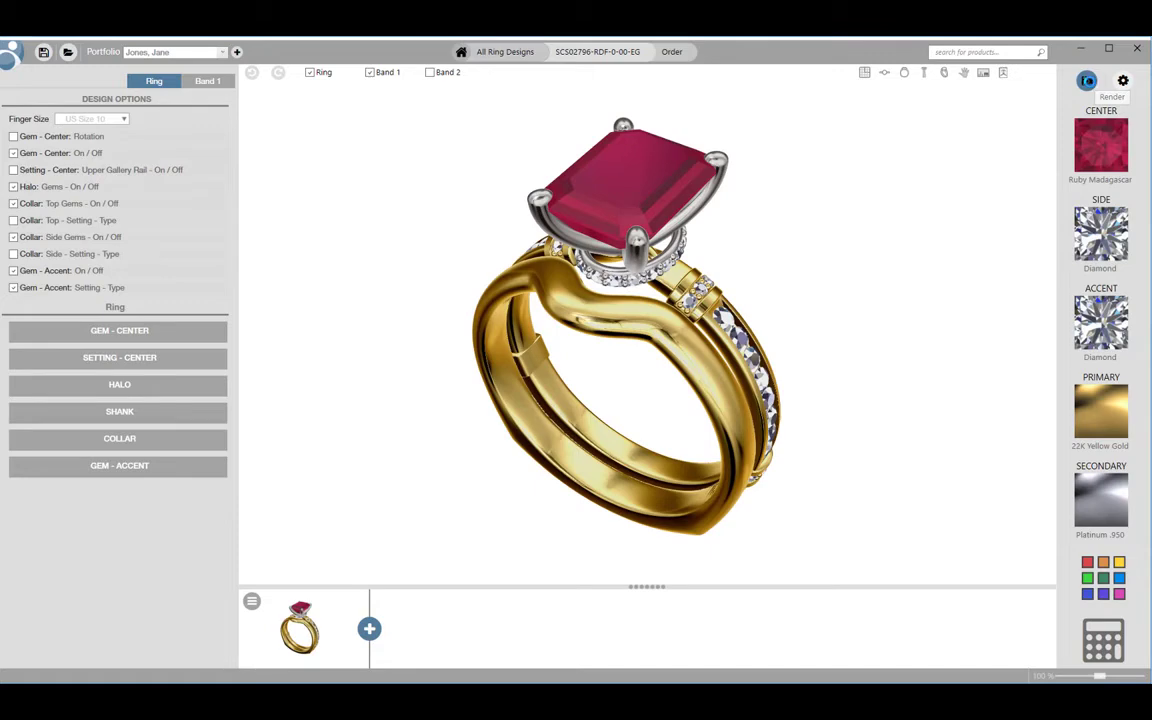
Step: Render the ring with V-Ray and save the rendered image as a JPEG
left_click(1087, 80)
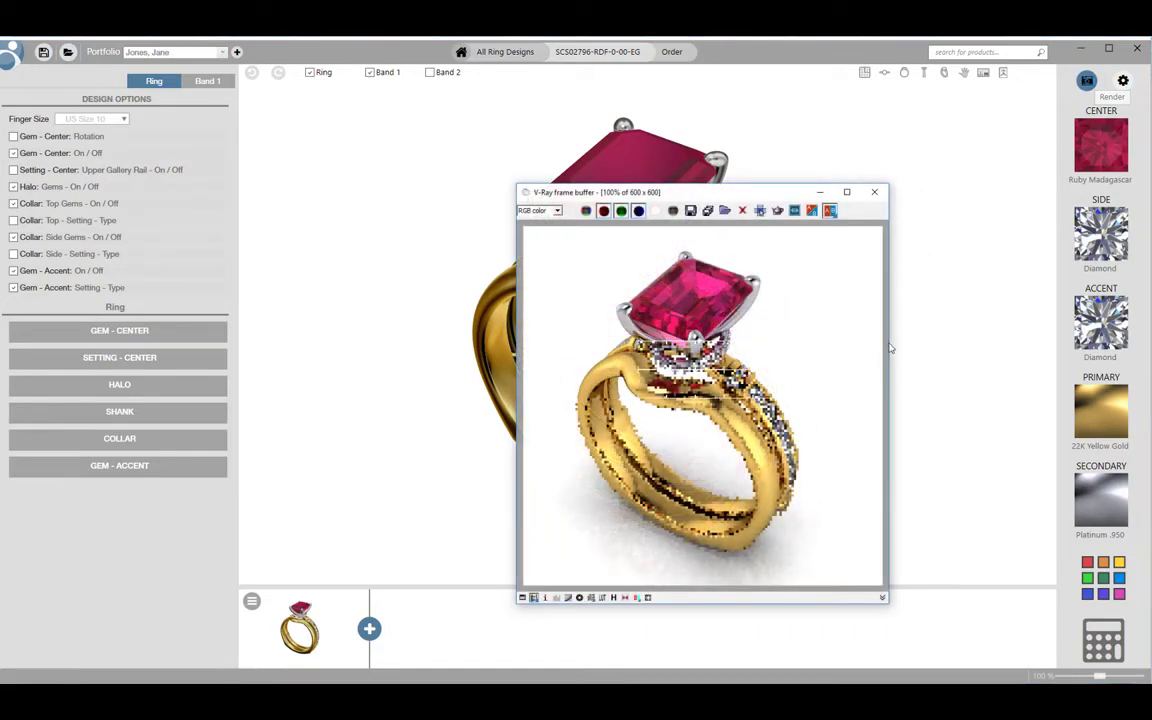
left_click(690, 211)
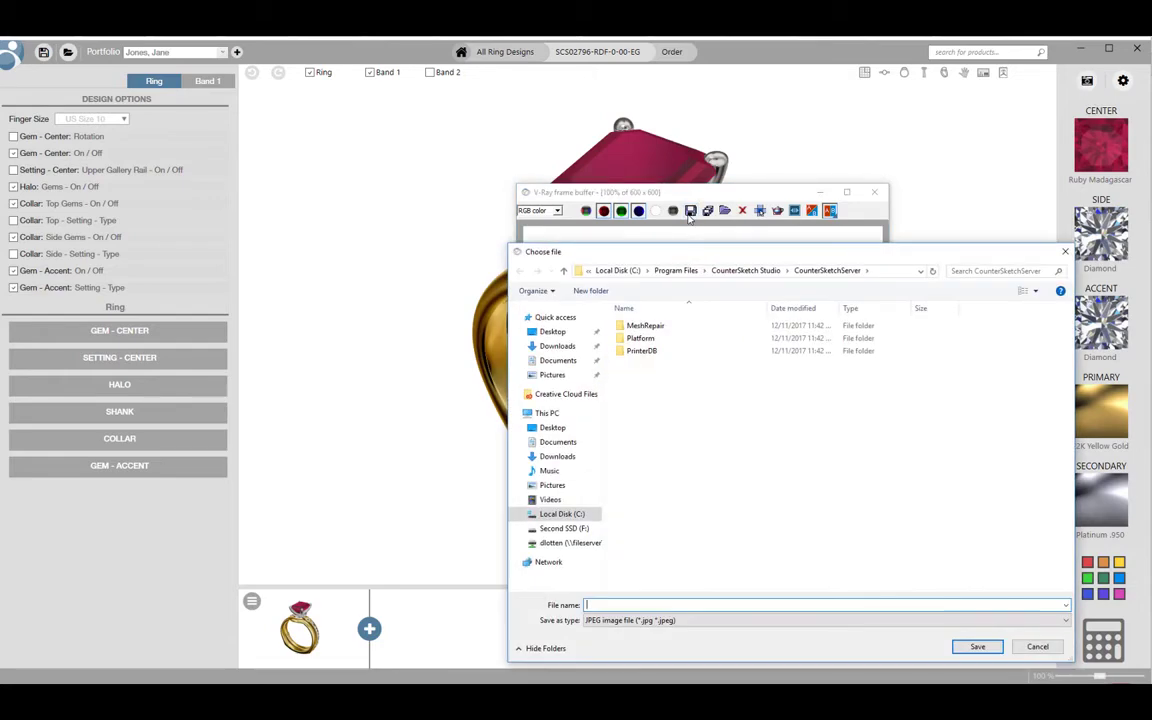
left_click_drag(710, 255, 255, 116)
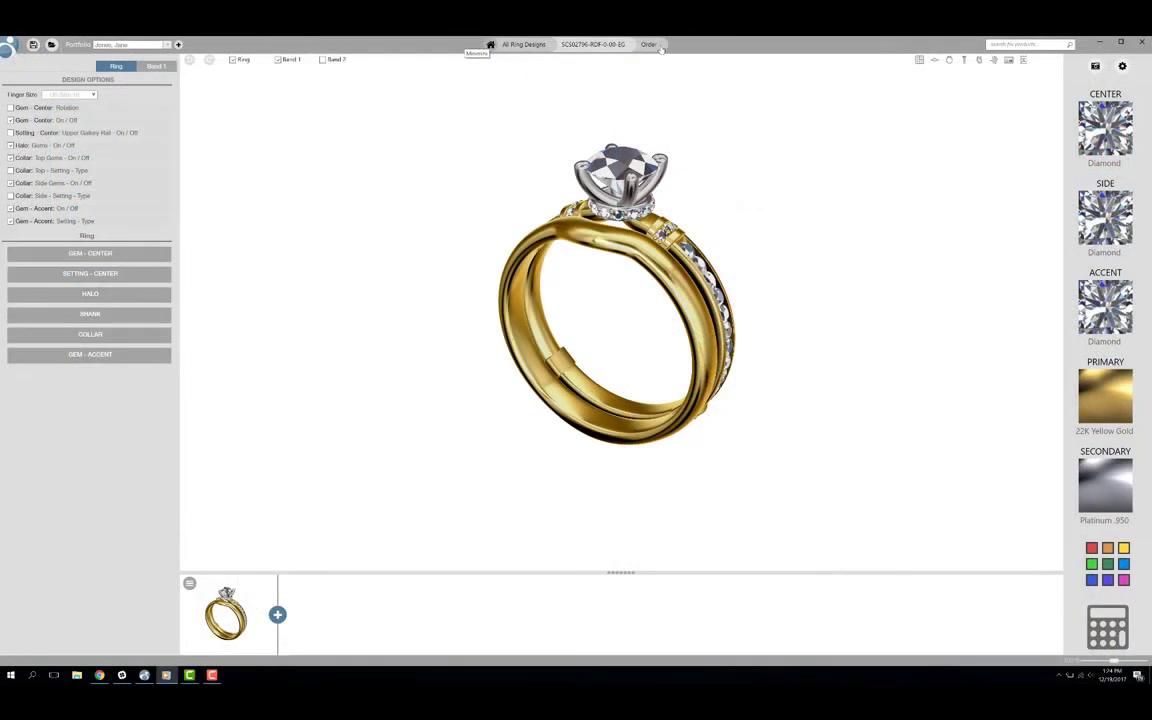
Step: Open the Order form listing 8.00 DWT 22K Yellow Gold and 0.54 DWT Platinum 950
left_click(651, 45)
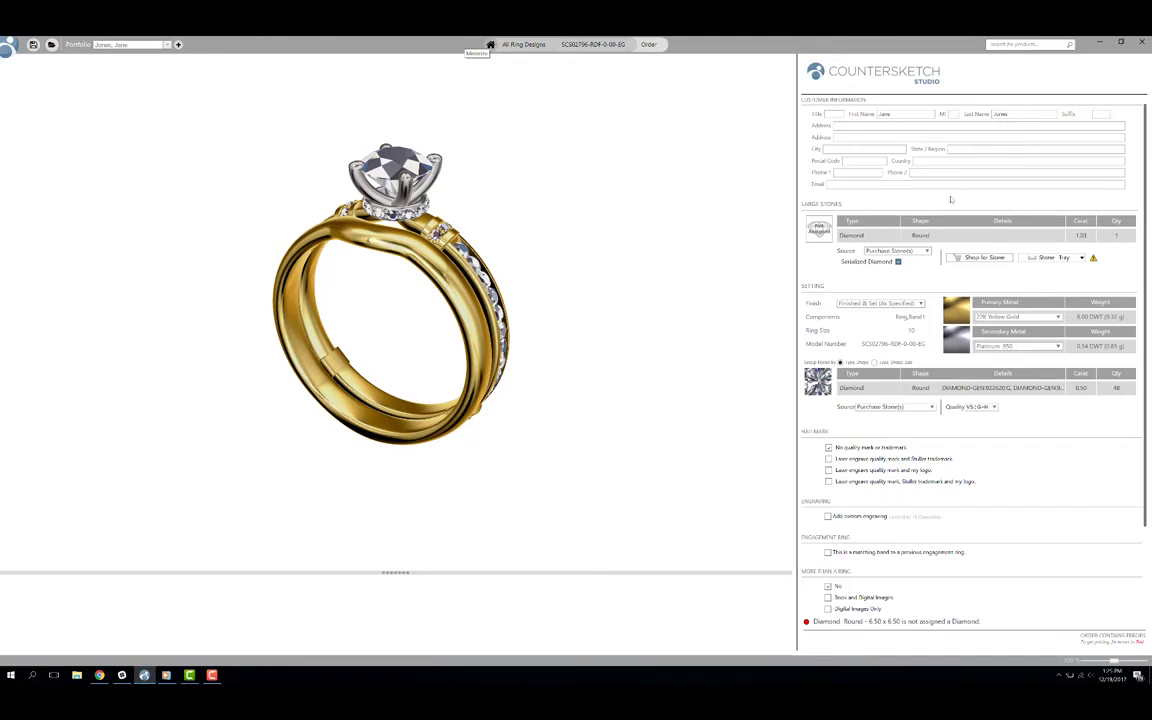
Step: Keep the centre stone as Purchase Stone(s), not serialized, with SI2-SI3:G-H quality
left_click(927, 251)
left_click(927, 252)
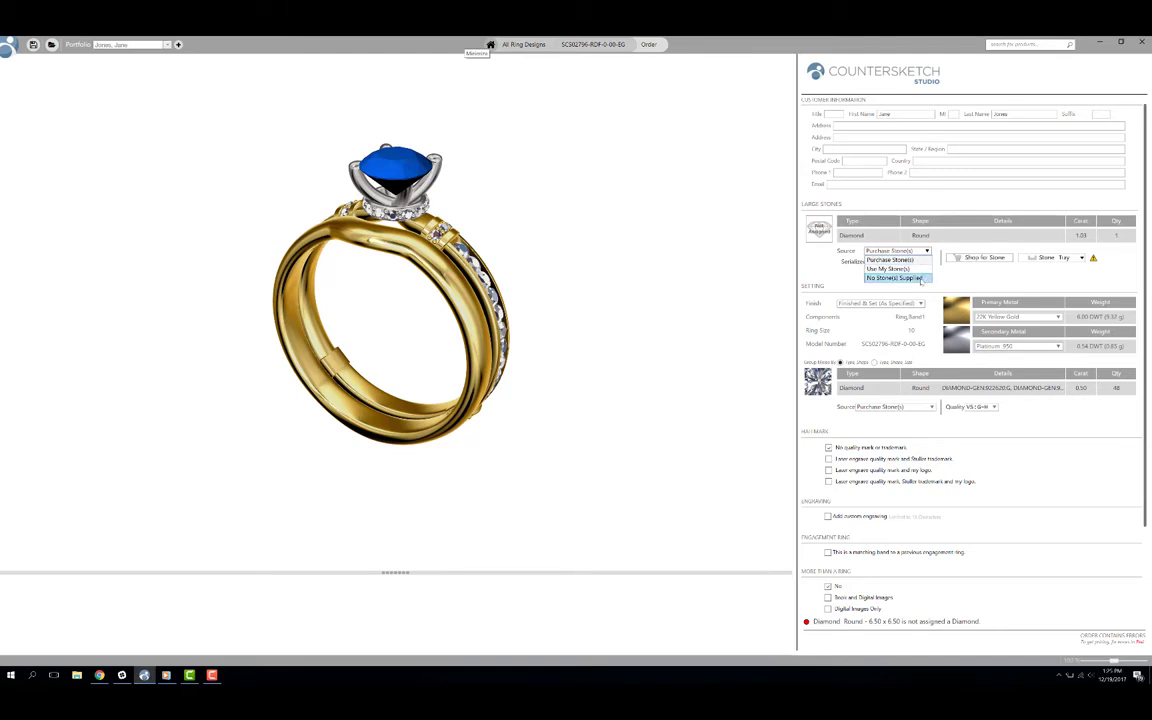
left_click(912, 260)
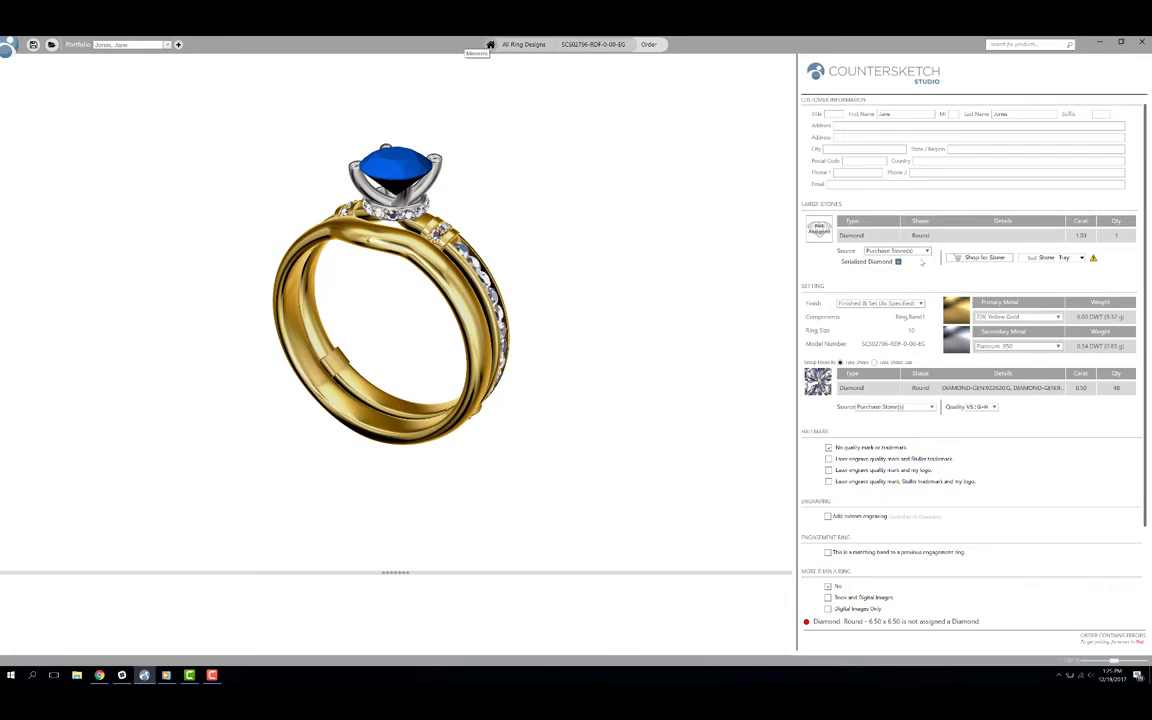
left_click(898, 261)
left_click(898, 261)
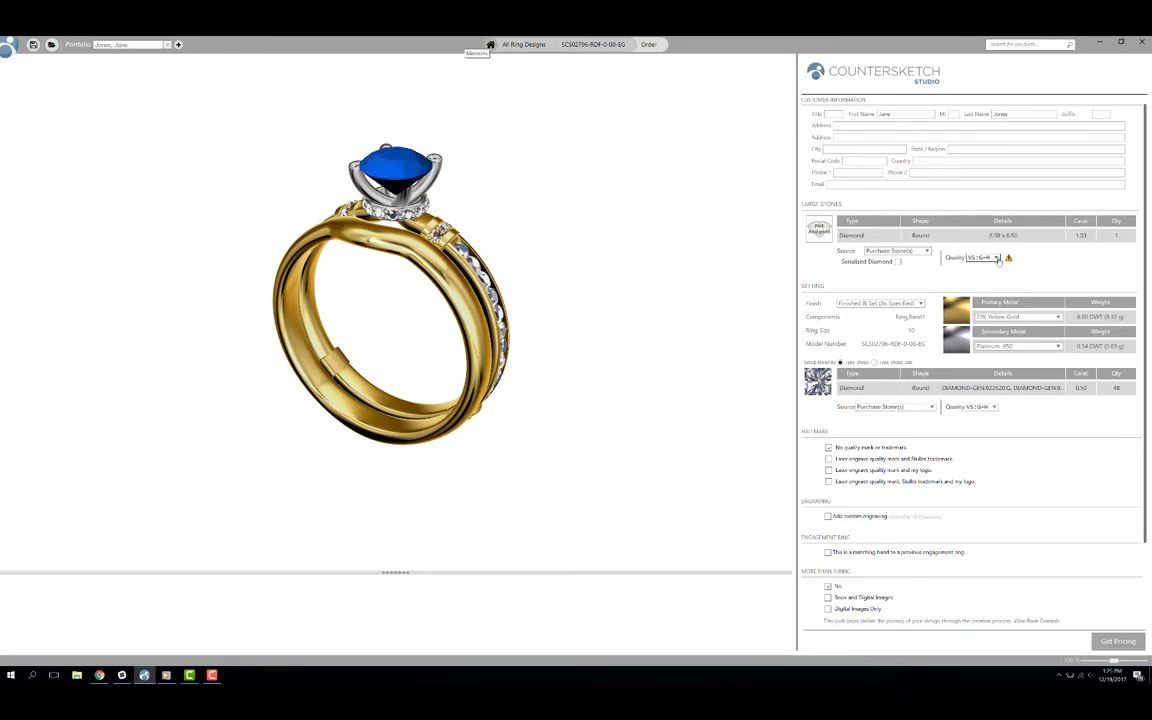
left_click(984, 257)
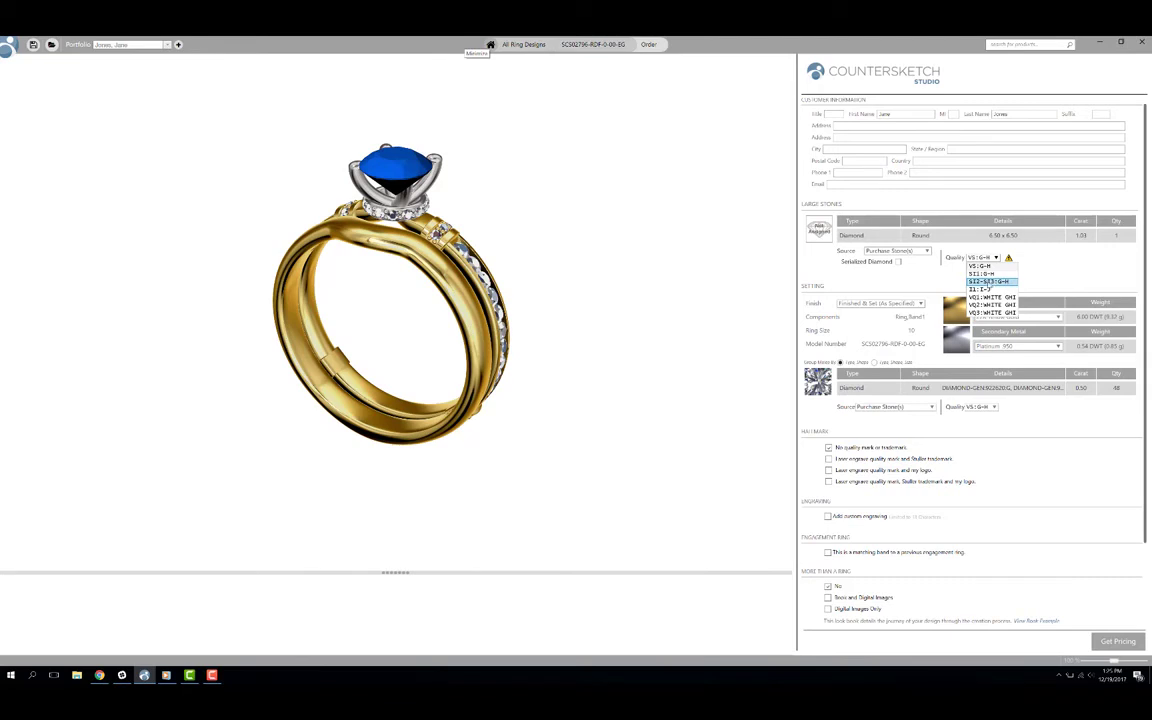
left_click(1012, 282)
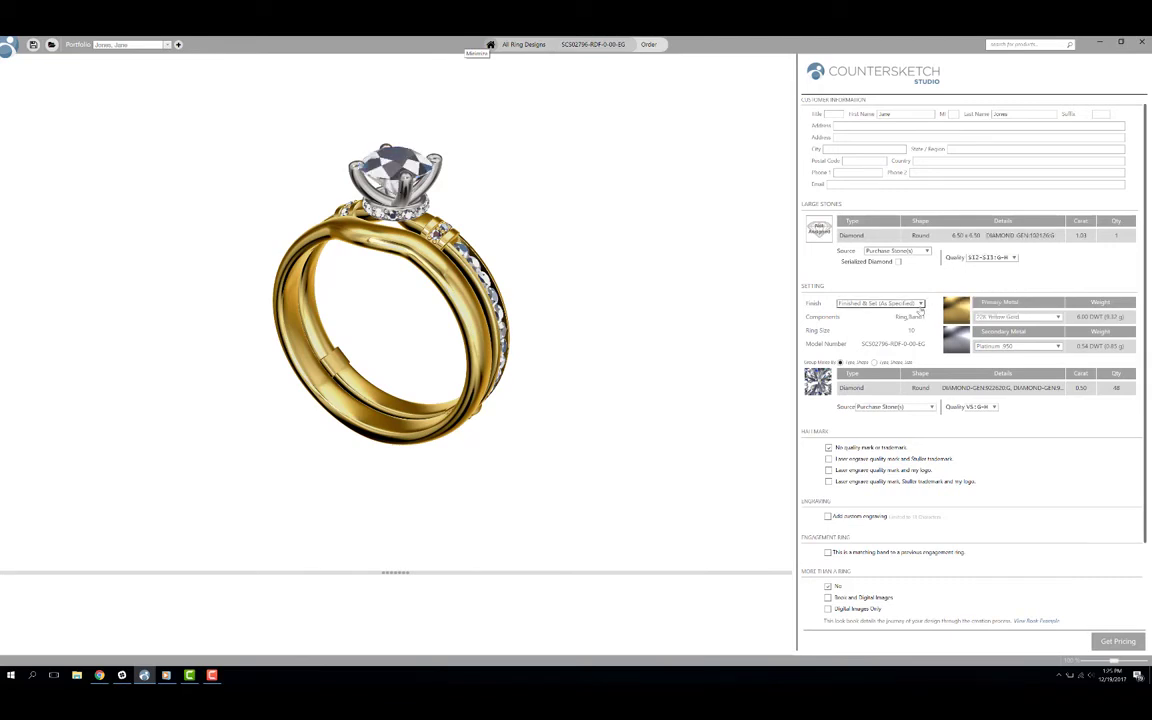
Step: Keep the Finished & Set finish and review the primary metal choices
left_click(920, 304)
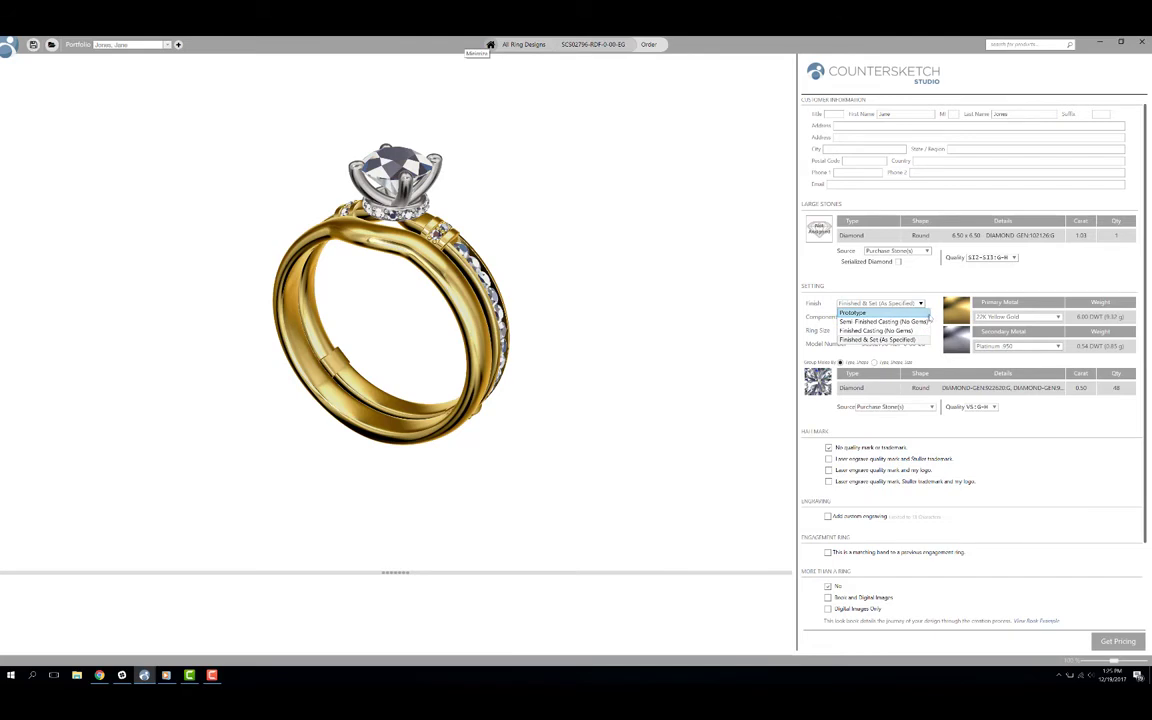
left_click(930, 324)
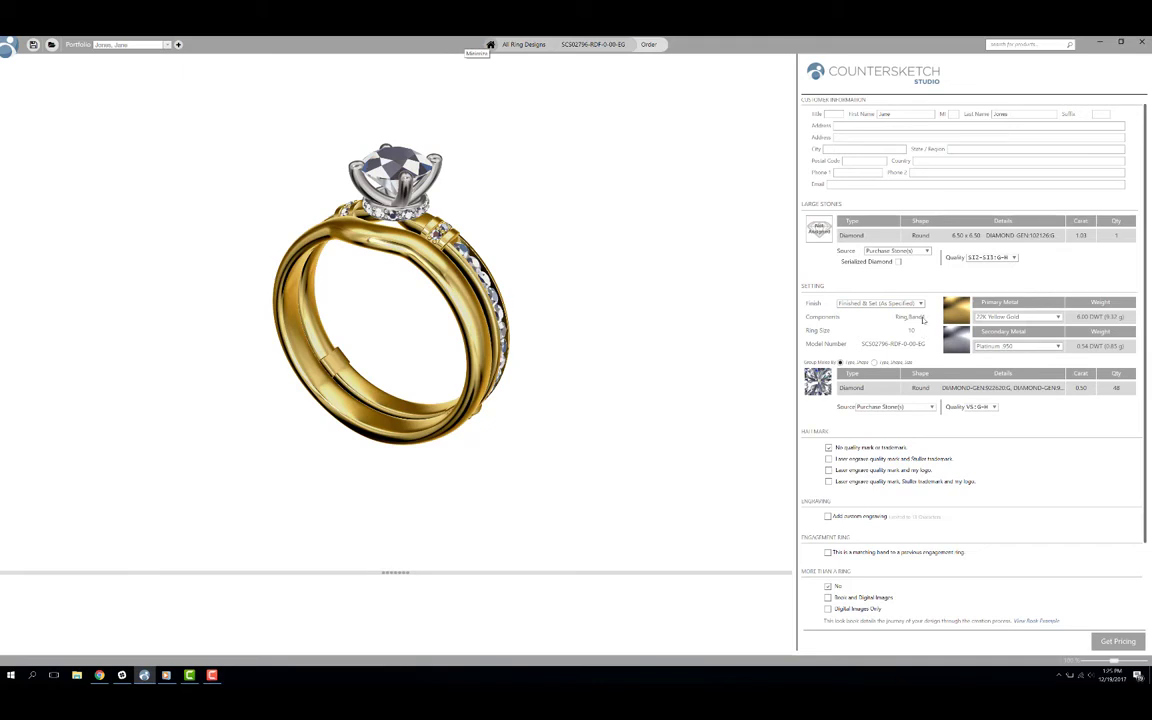
left_click(1057, 317)
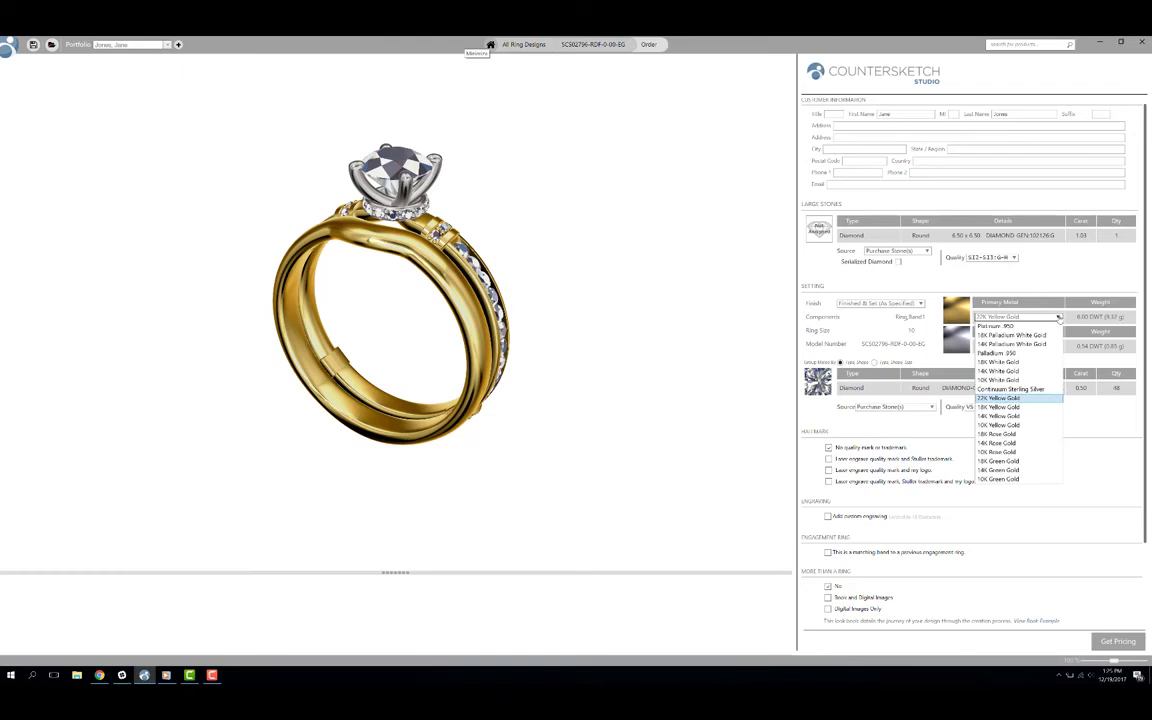
Step: Leave 22K Yellow Gold selected as the primary metal
left_click(998, 398)
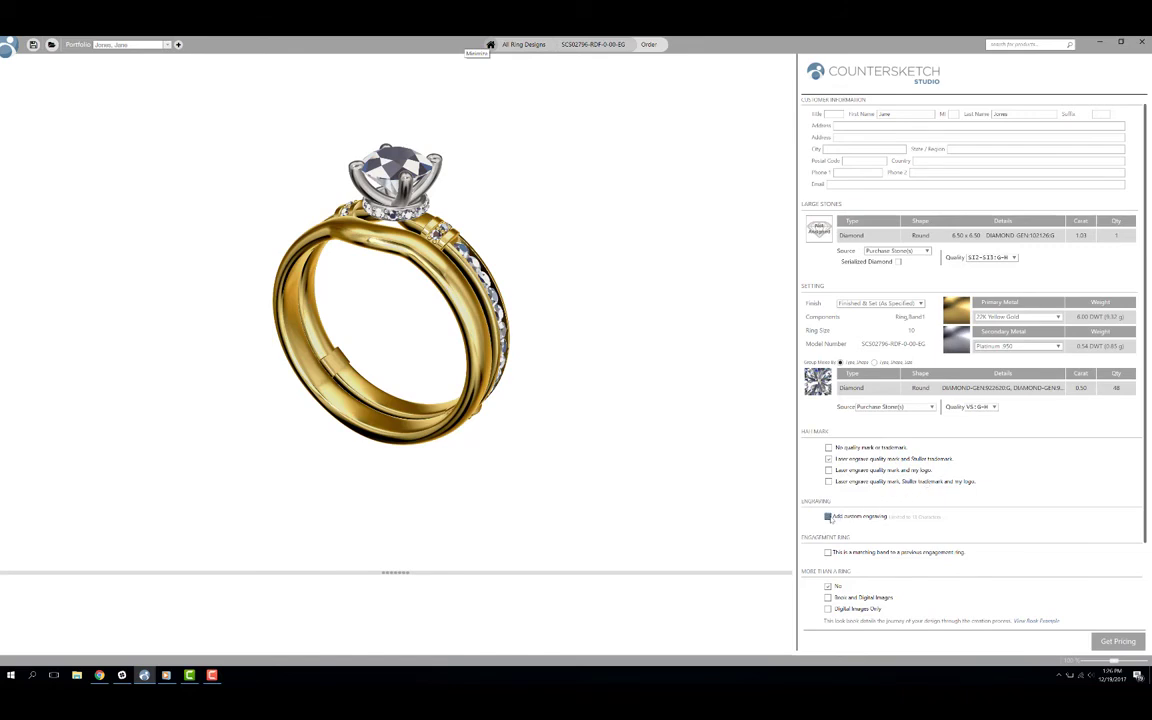
Step: Add custom engraving 'With Love' in Colonna MT font with Blue fill
left_click(828, 516)
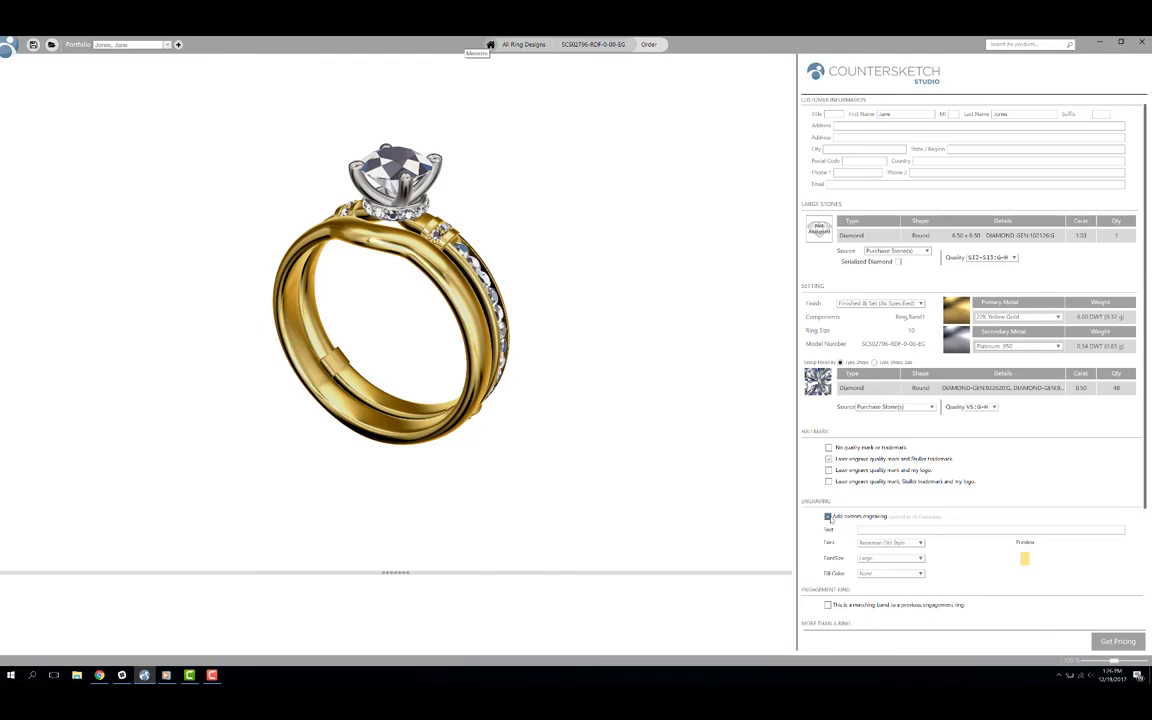
left_click(878, 529)
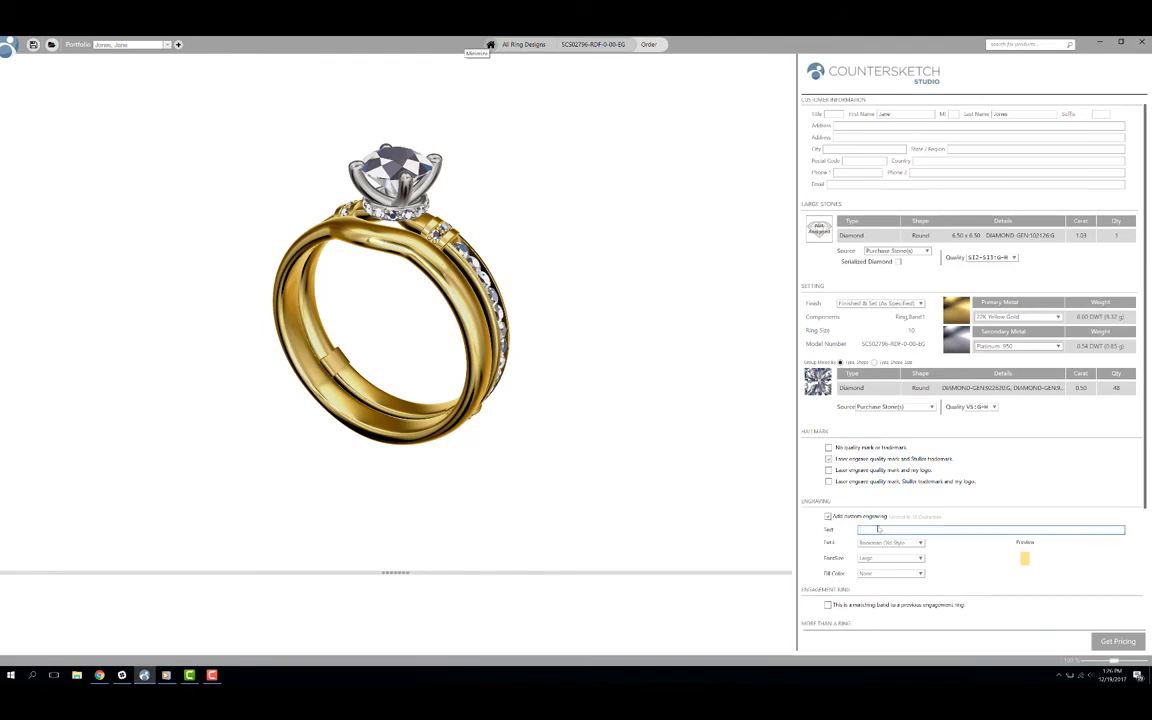
type("With Love")
left_click(903, 542)
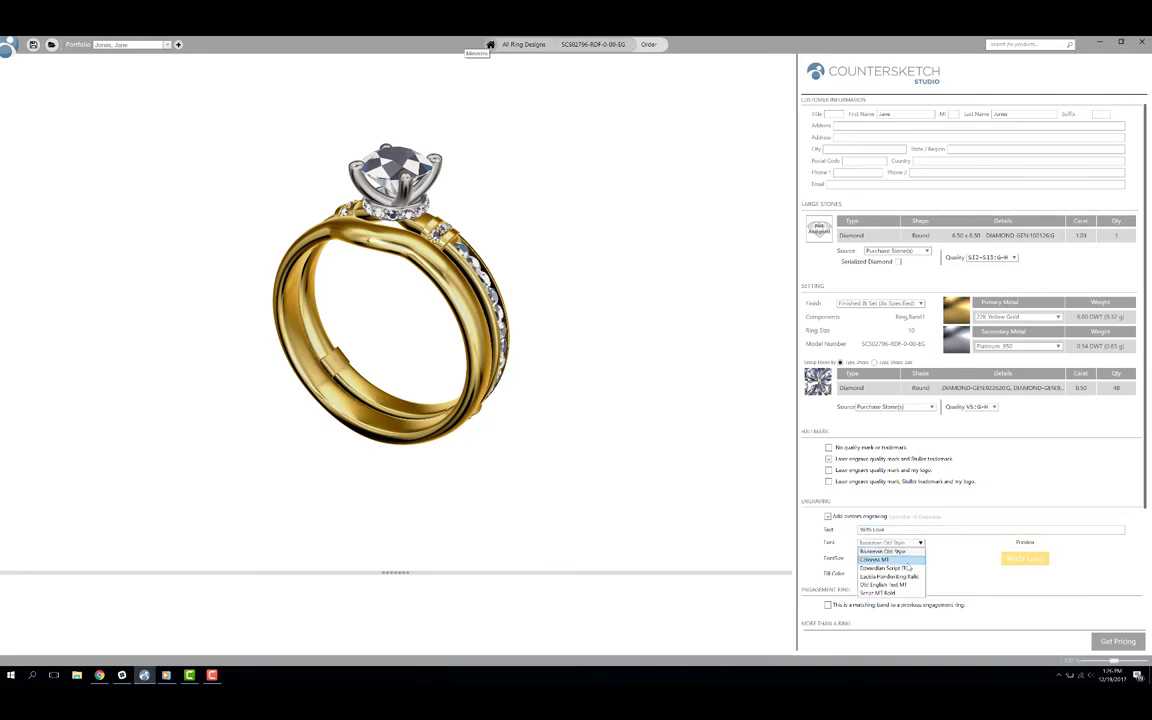
left_click(906, 561)
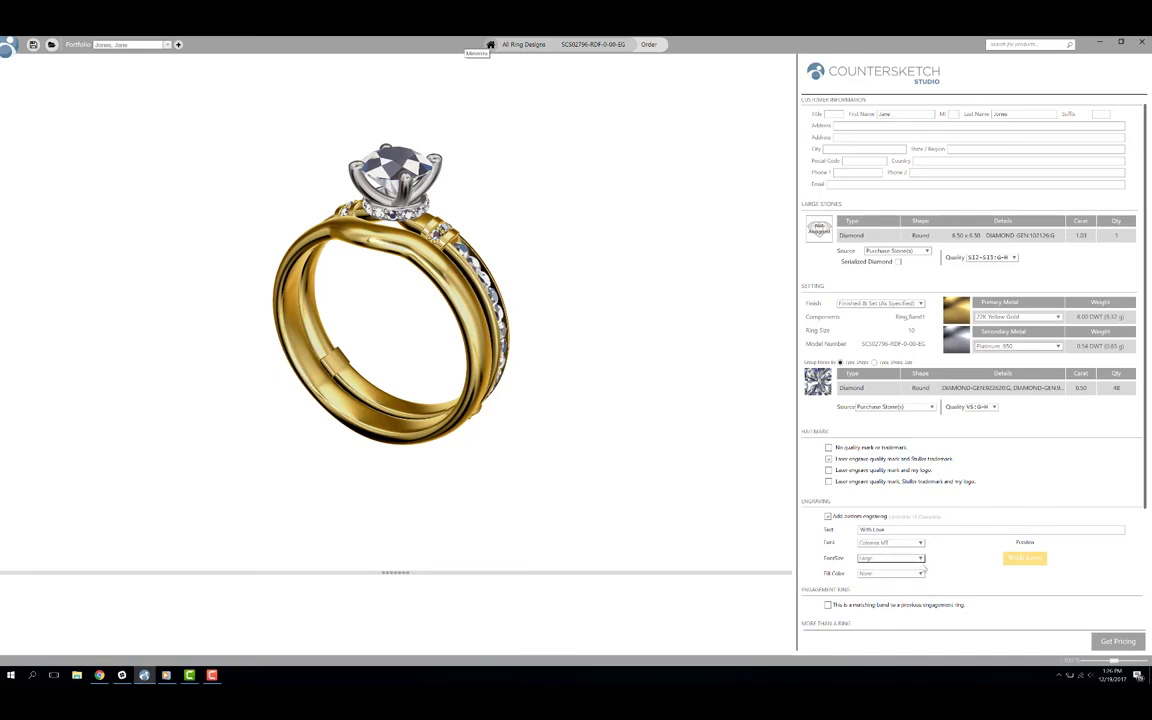
left_click(920, 573)
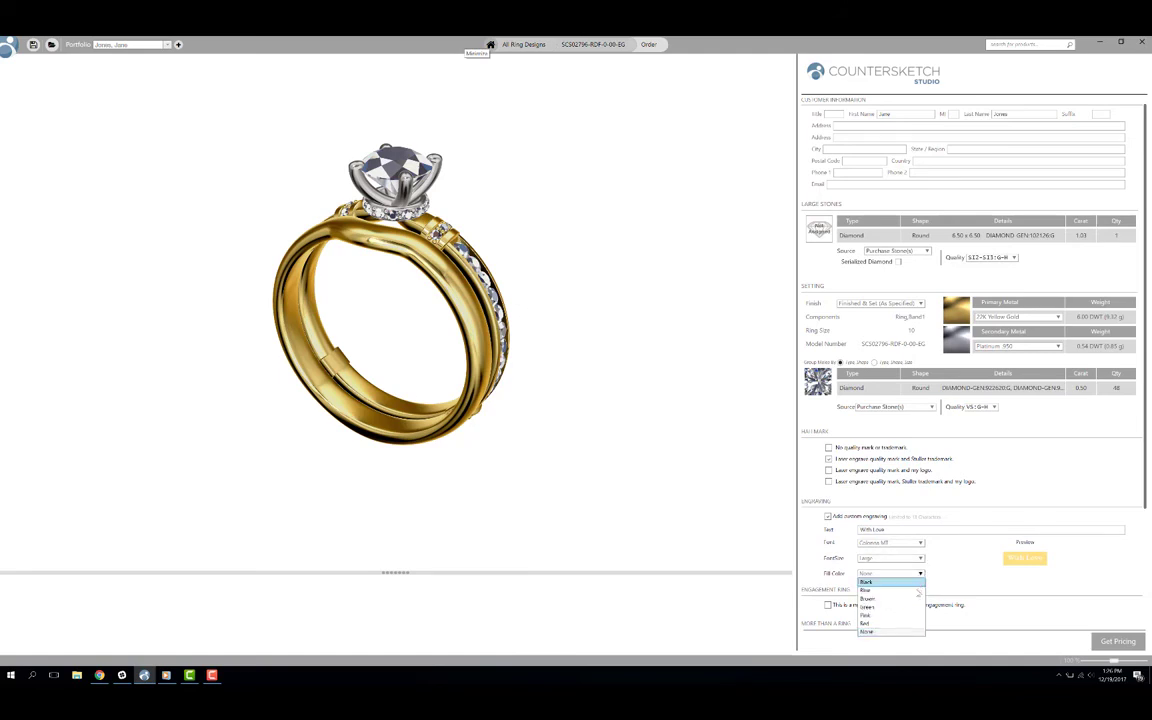
left_click(918, 590)
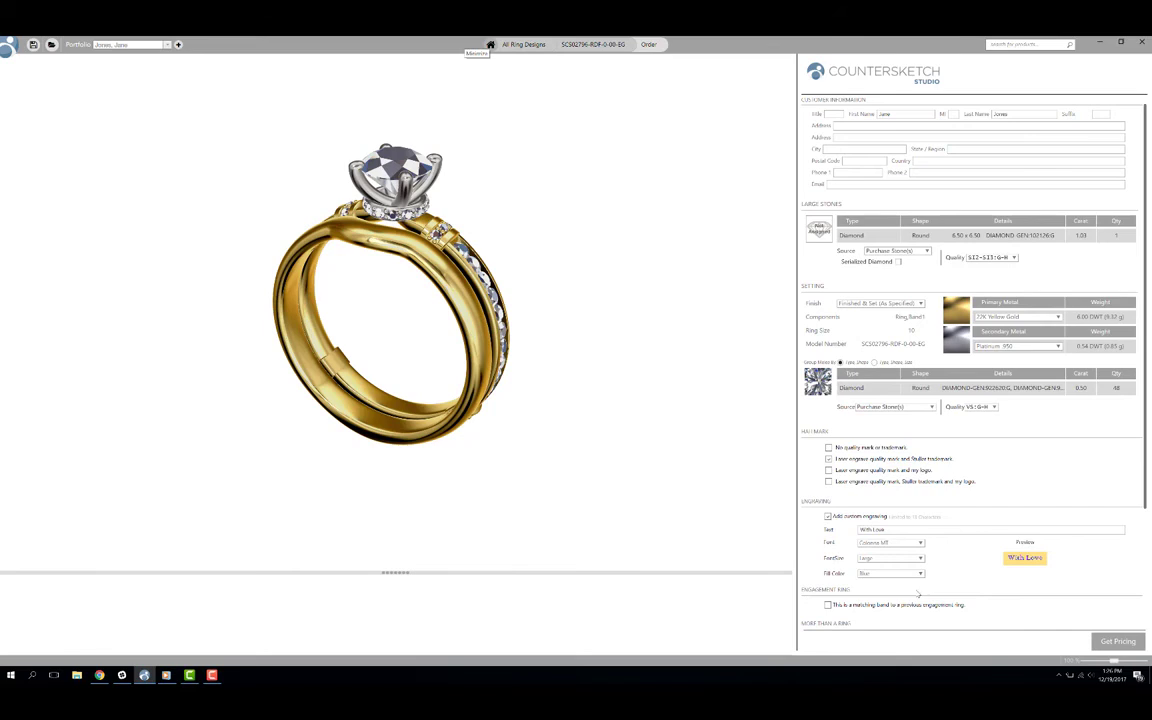
Step: Page through the More Than A Ring book example preview
scroll(940, 580, "down", 3)
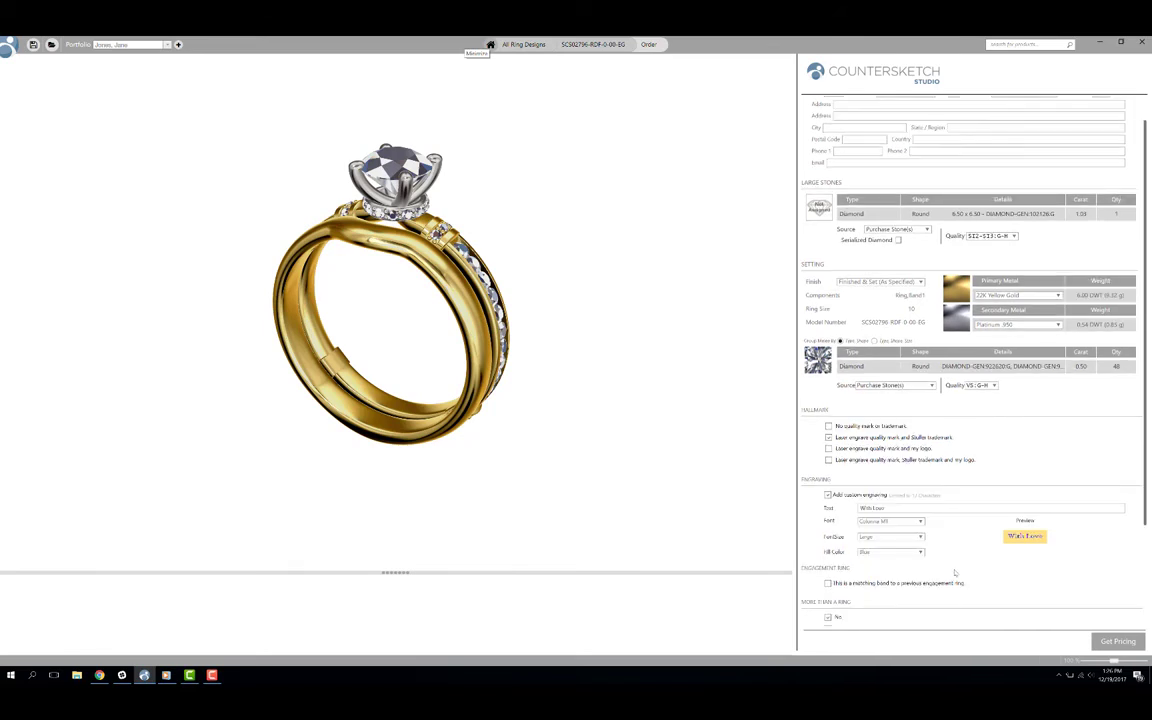
scroll(950, 568, "down", 3)
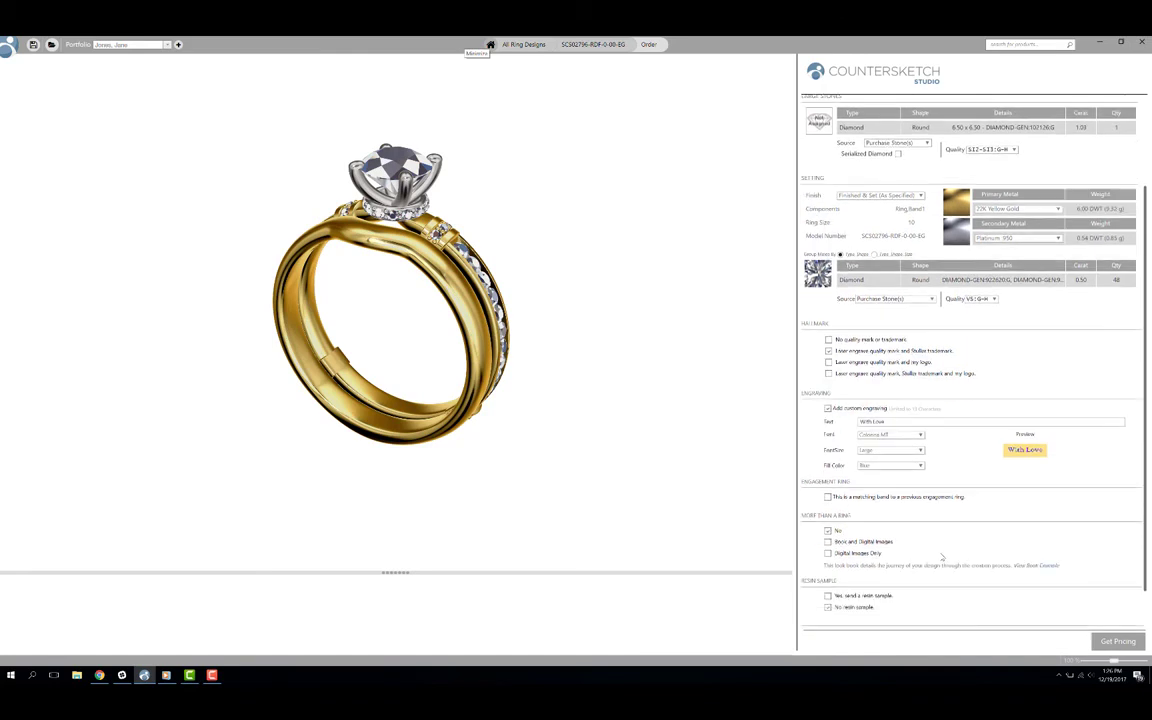
scroll(941, 557, "down", 1)
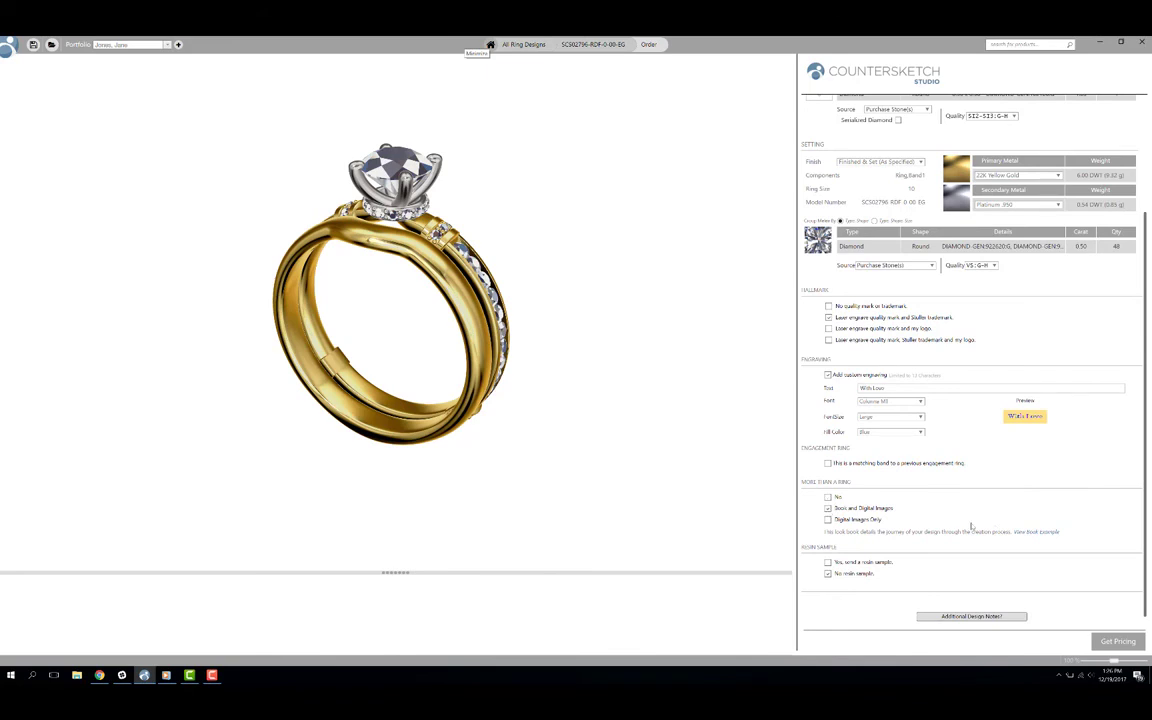
left_click(1034, 531)
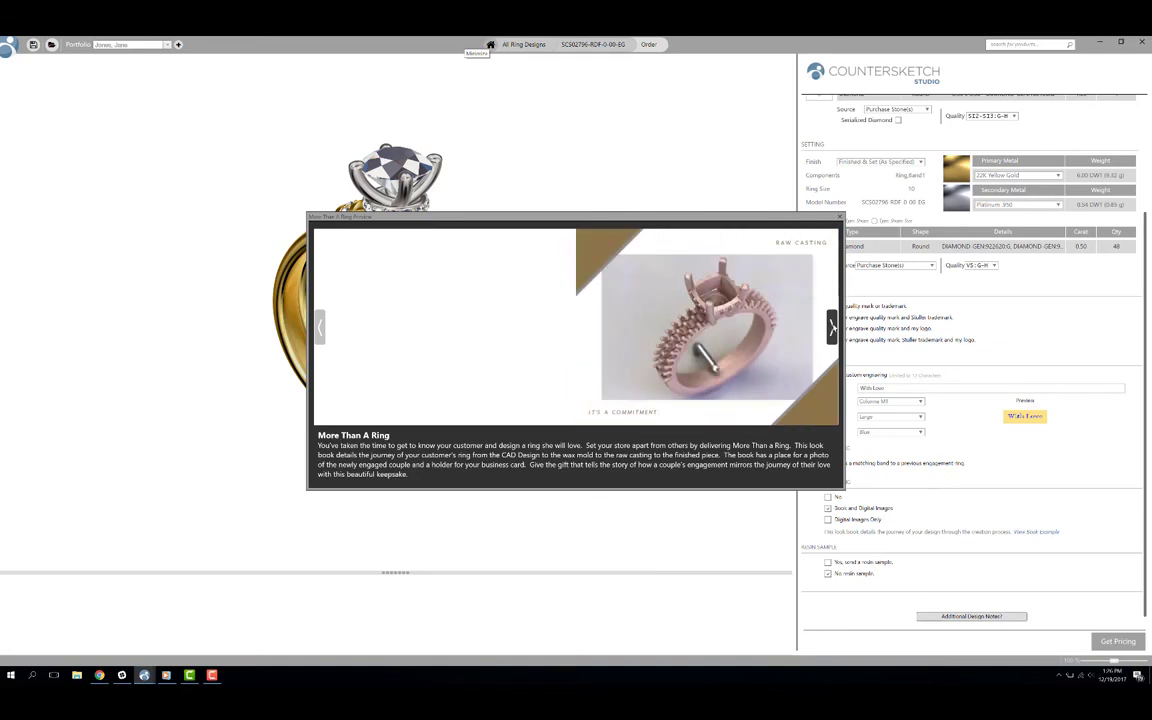
left_click(832, 326)
left_click(832, 326)
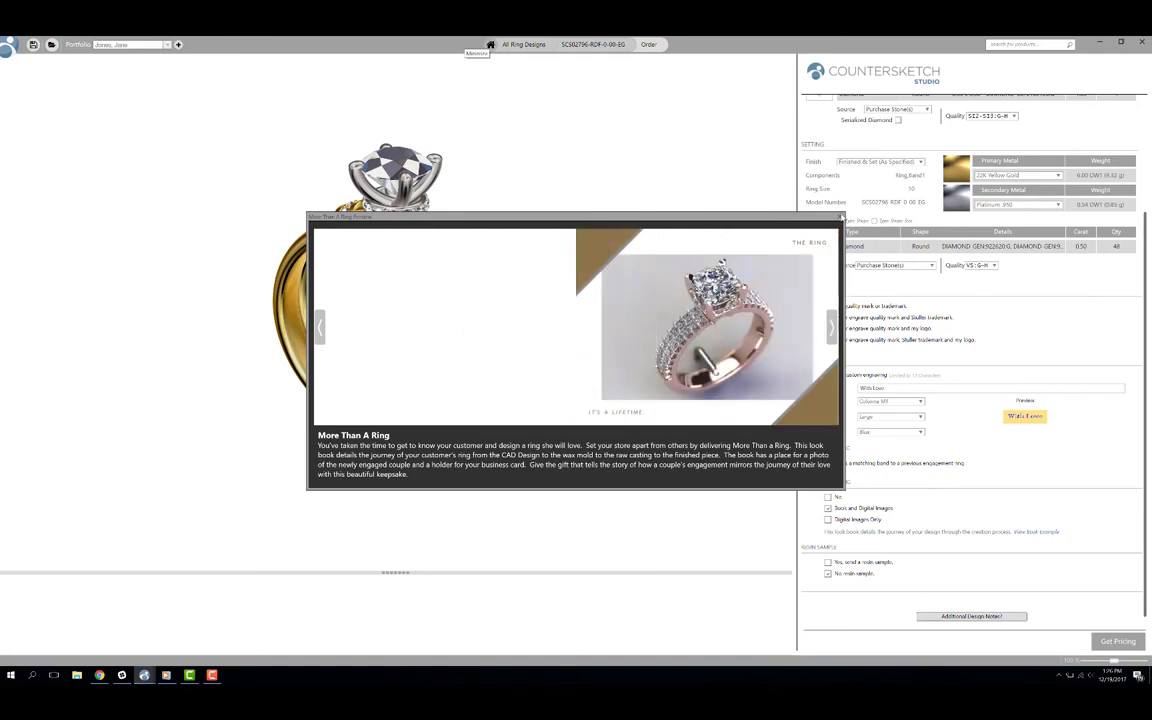
left_click(840, 217)
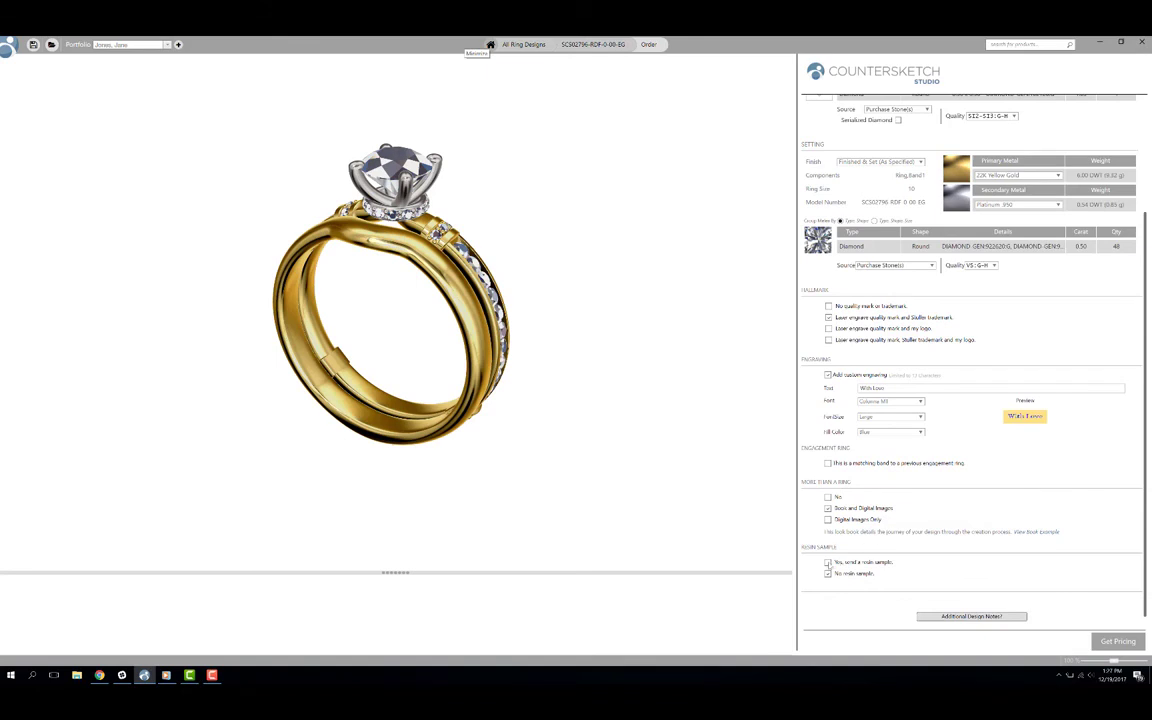
Step: Request a resin sample and leave the additional design notes empty
left_click(828, 563)
left_click(971, 616)
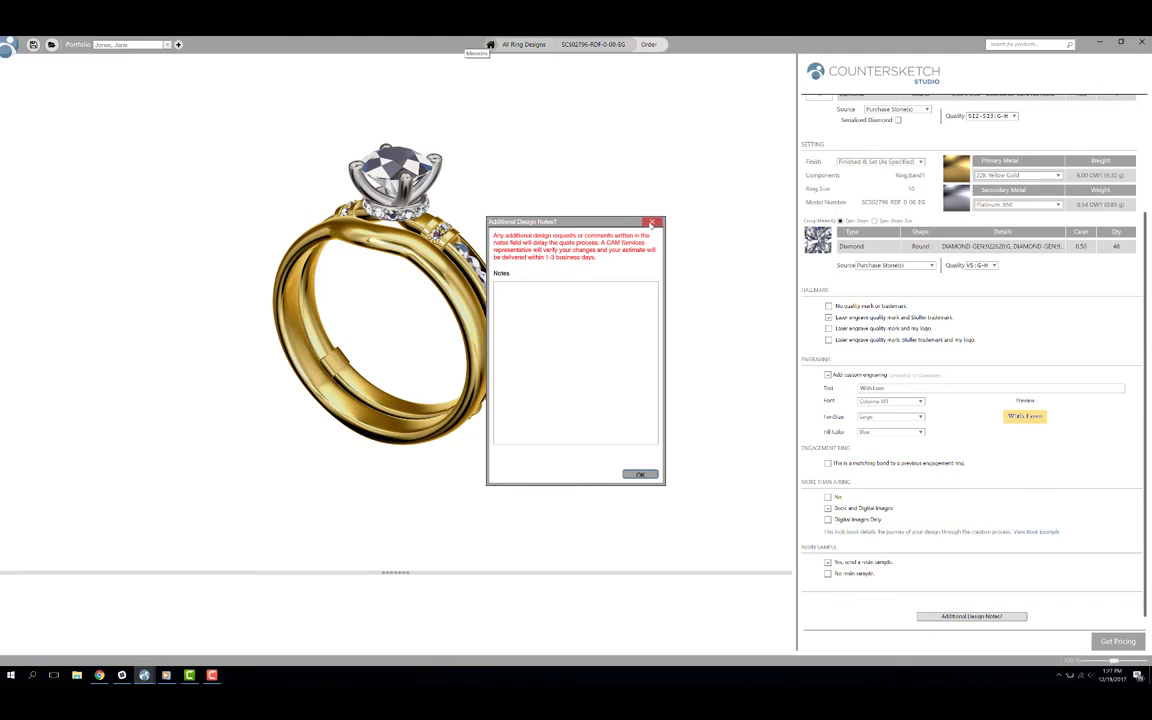
left_click(653, 222)
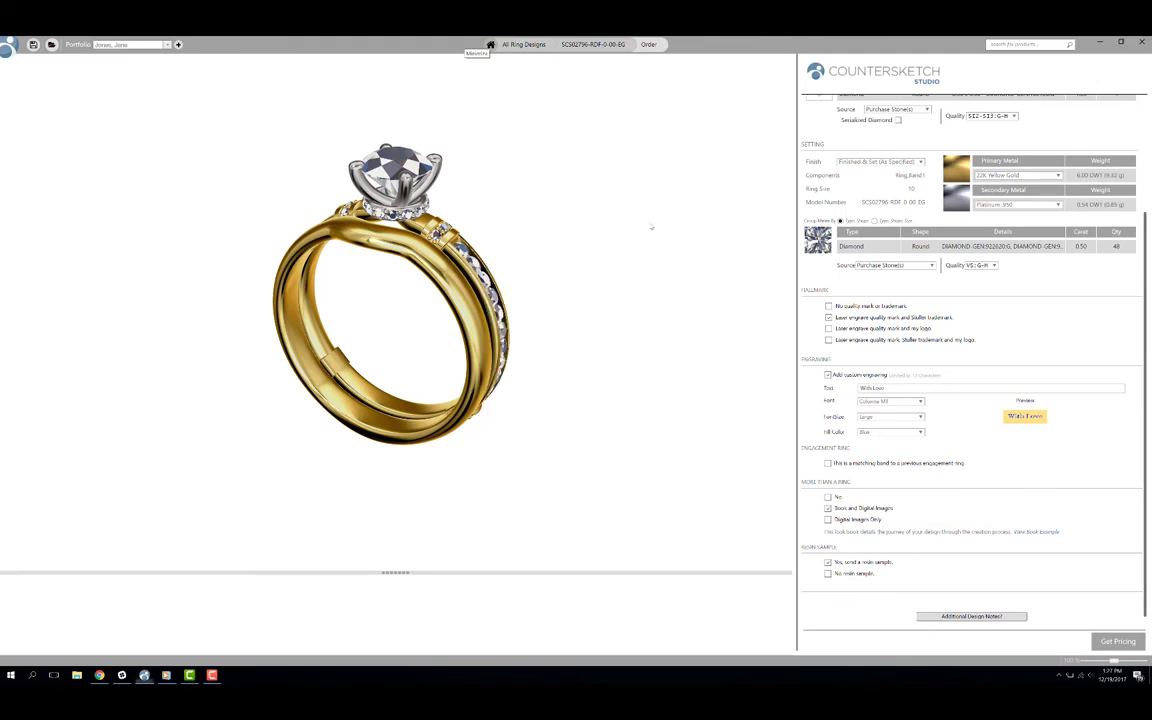
Step: Get the $16,211.33 price, fill in the reference, and place the final order
left_click(1117, 641)
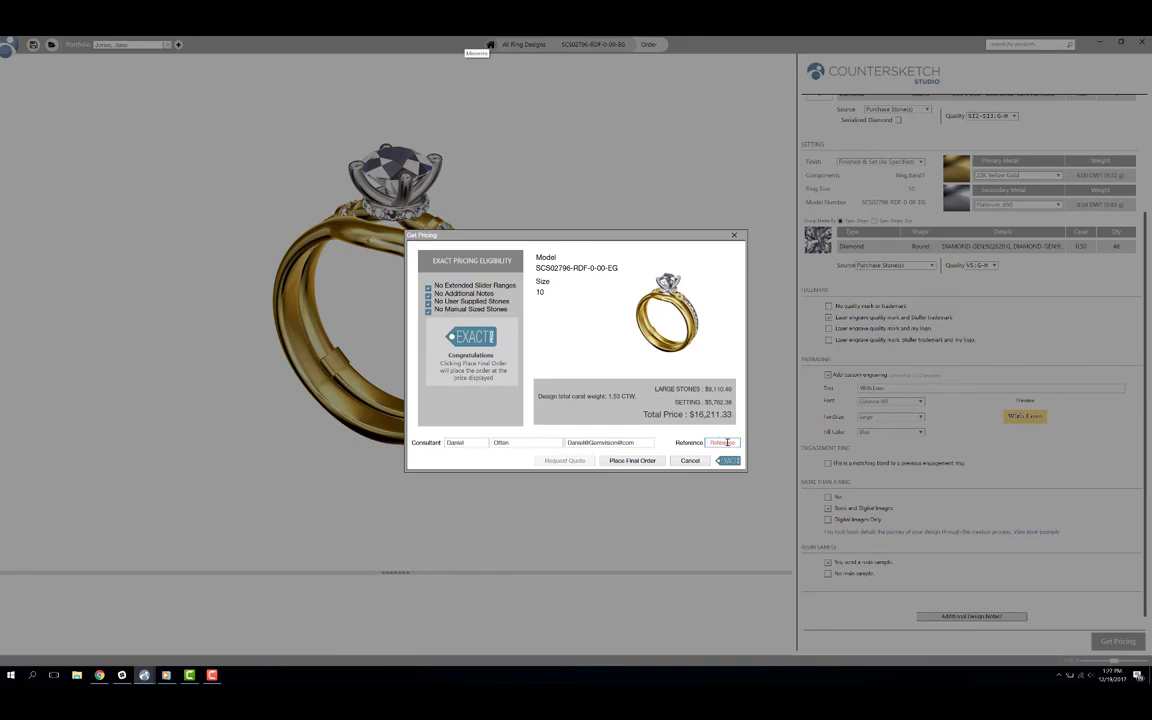
left_click(727, 442)
left_click(640, 463)
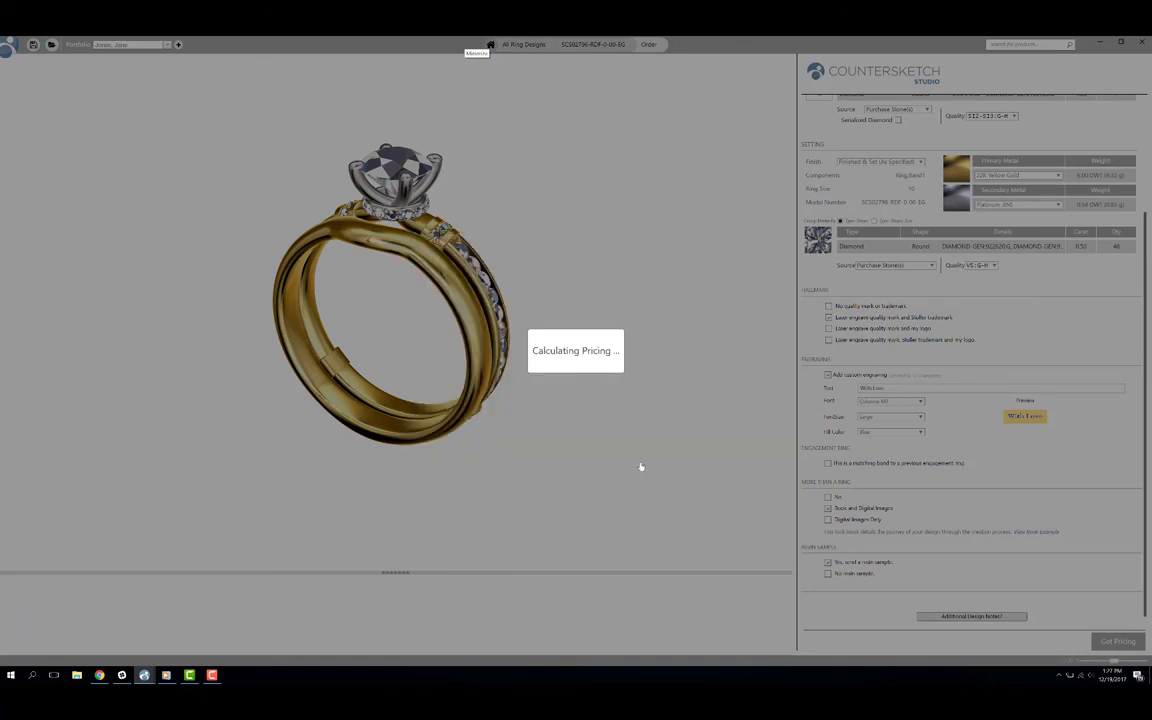